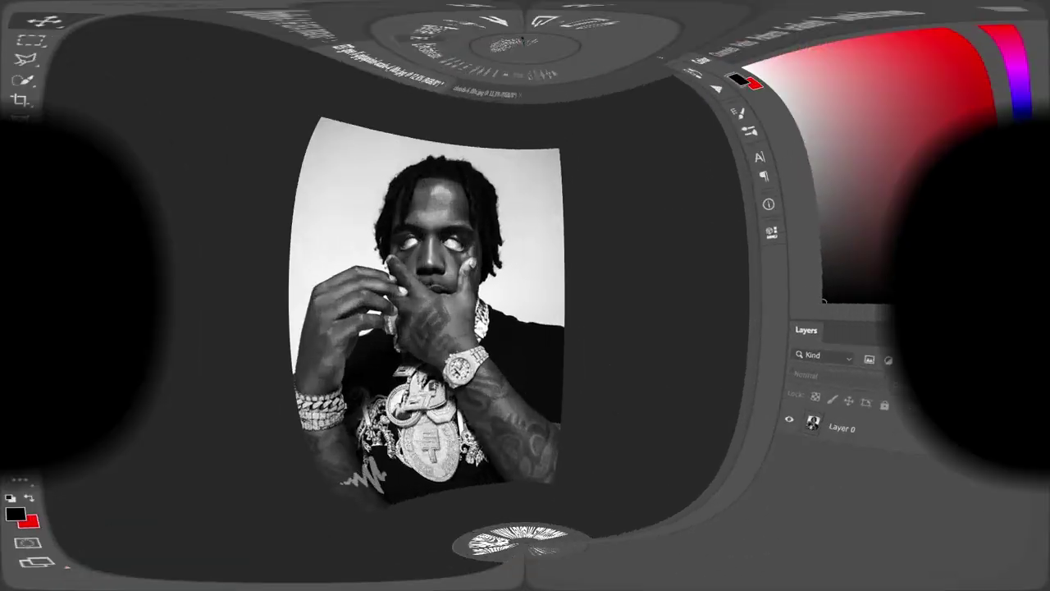
Trace the pen path up the man's hair edge and across the top of his hair.
{"action": "scroll", "coordinate": [379, 225], "scroll_direction": "down", "scroll_amount": 5}
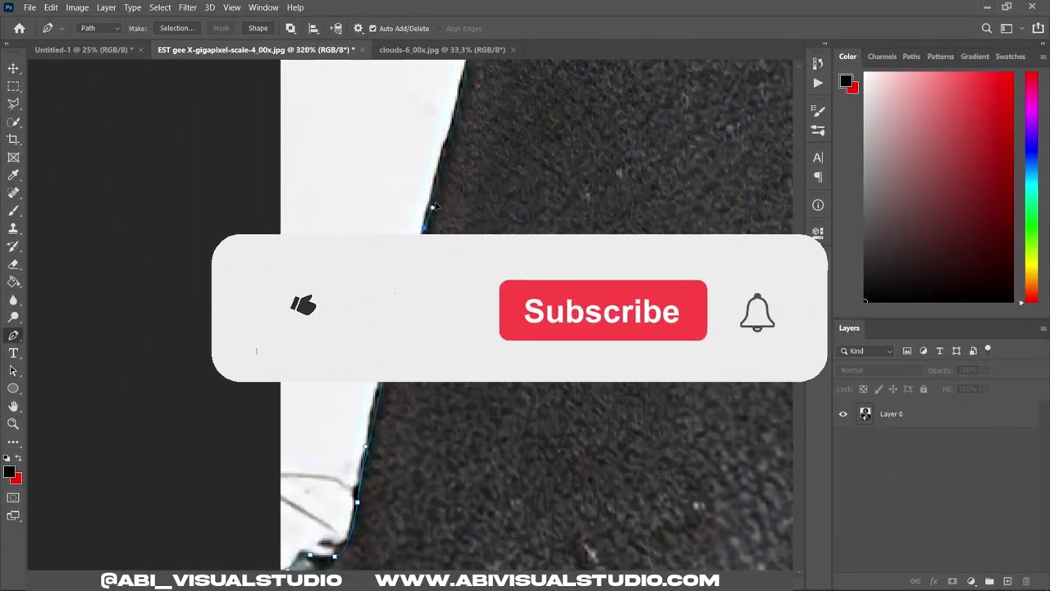
{"action": "scroll", "coordinate": [444, 157], "scroll_direction": "down", "scroll_amount": 2}
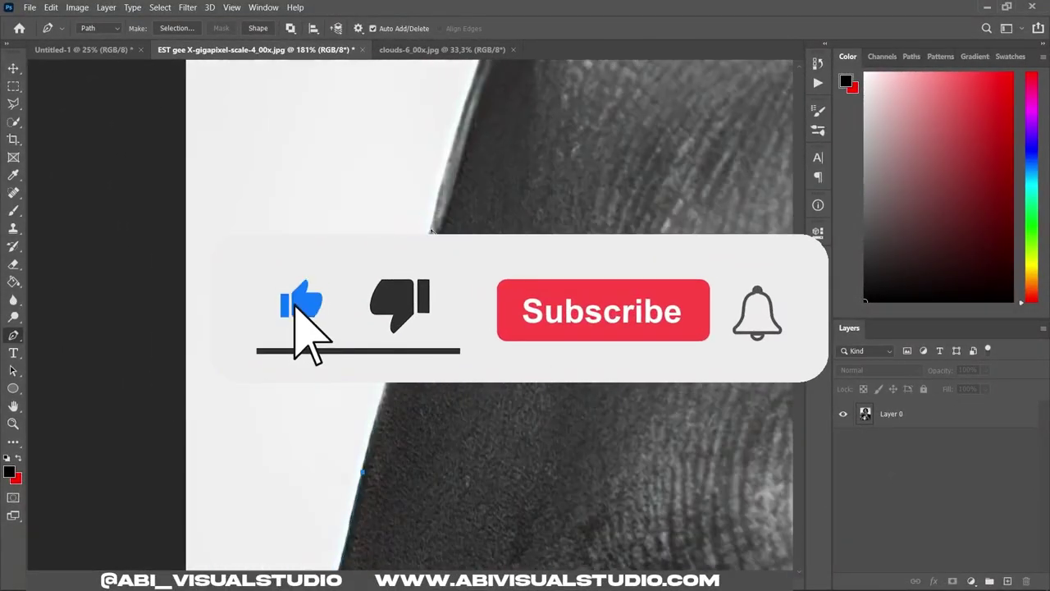
{"action": "scroll", "coordinate": [456, 146], "scroll_direction": "down", "scroll_amount": 2}
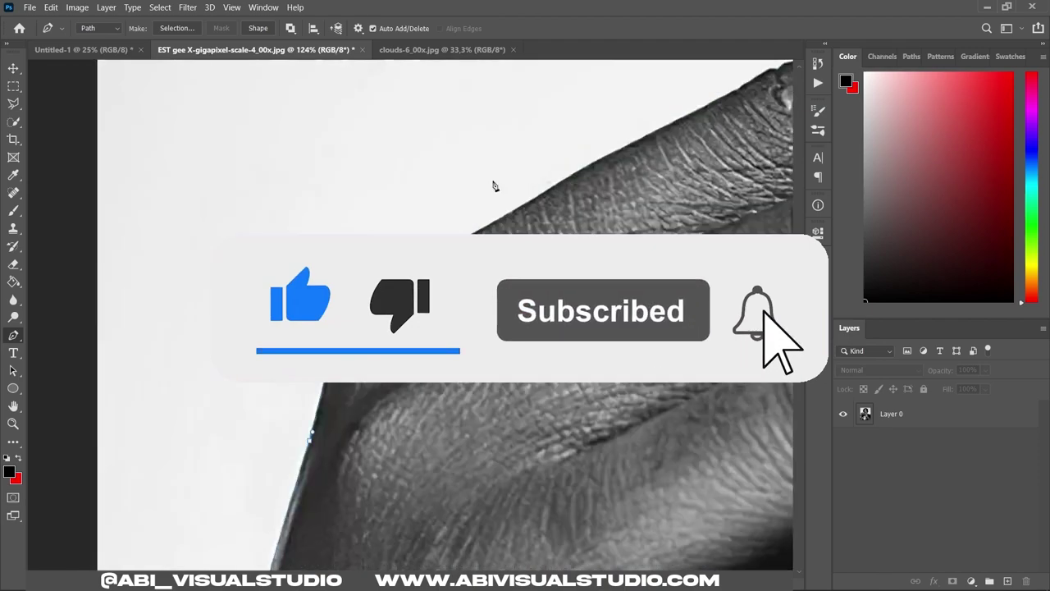
{"action": "scroll", "coordinate": [492, 183], "scroll_direction": "down", "scroll_amount": 1}
{"action": "scroll", "coordinate": [492, 246], "scroll_direction": "up", "scroll_amount": 2}
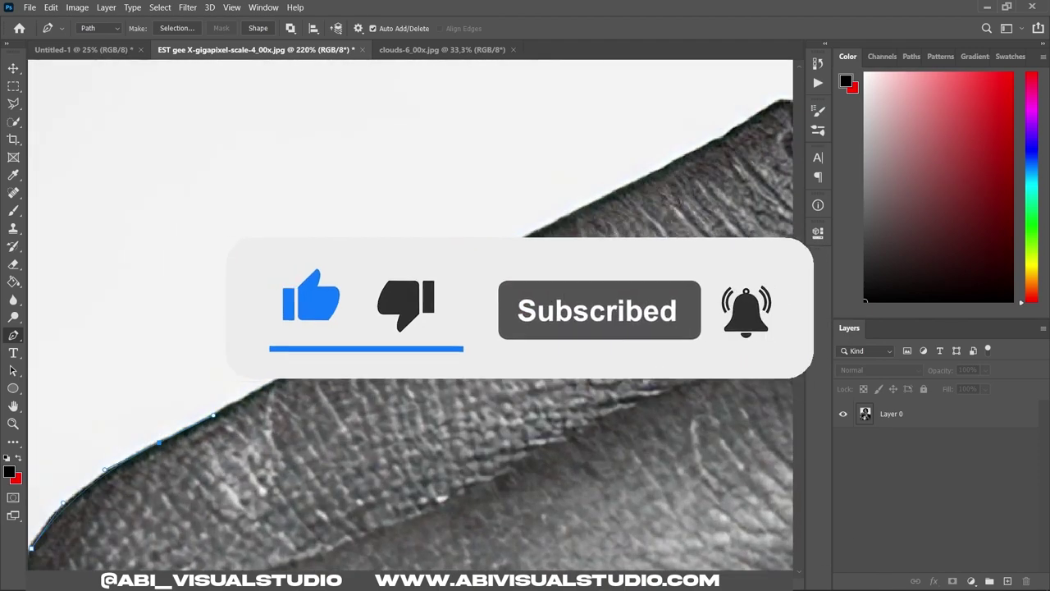
{"action": "scroll", "coordinate": [542, 222], "scroll_direction": "down", "scroll_amount": 3}
{"action": "scroll", "coordinate": [550, 223], "scroll_direction": "up", "scroll_amount": 5}
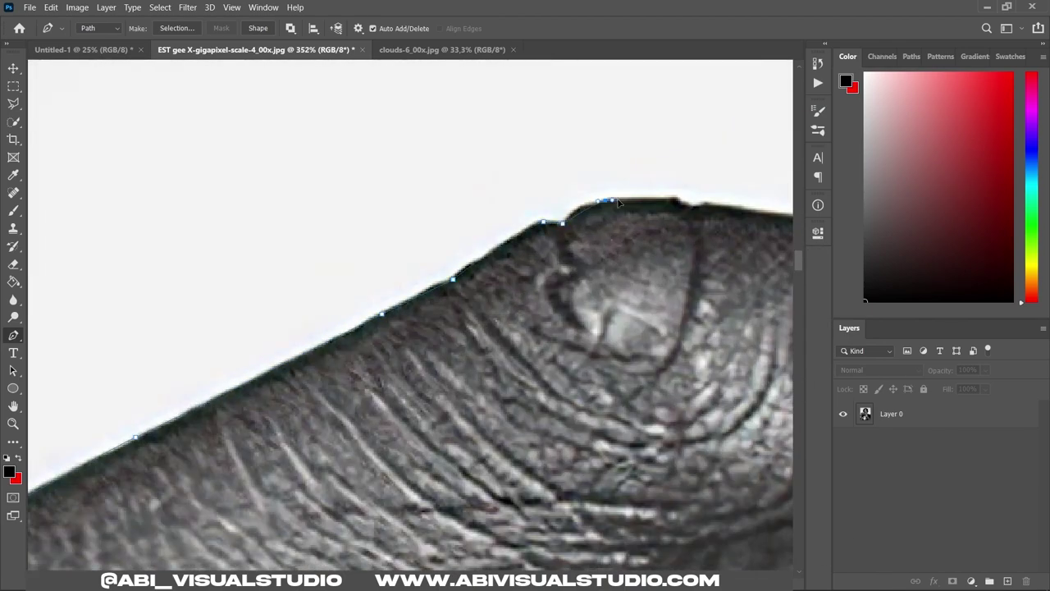
{"action": "scroll", "coordinate": [620, 202], "scroll_direction": "down", "scroll_amount": 3}
{"action": "scroll", "coordinate": [632, 295], "scroll_direction": "up", "scroll_amount": 2}
{"action": "scroll", "coordinate": [639, 312], "scroll_direction": "up", "scroll_amount": 1}
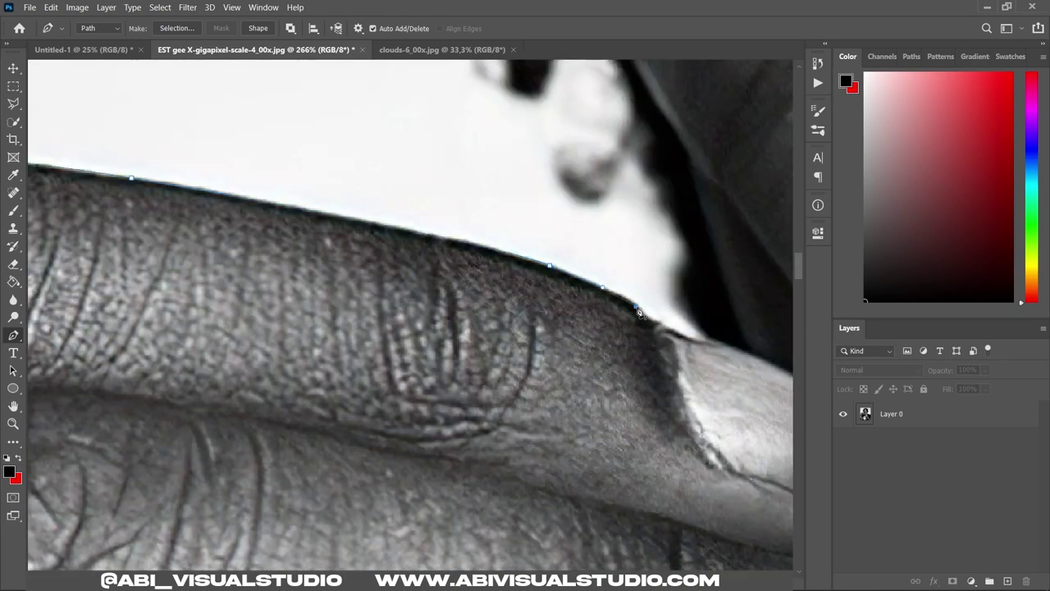
{"action": "scroll", "coordinate": [639, 312], "scroll_direction": "down", "scroll_amount": 2}
{"action": "scroll", "coordinate": [505, 451], "scroll_direction": "up", "scroll_amount": 3}
{"action": "scroll", "coordinate": [470, 311], "scroll_direction": "down", "scroll_amount": 2}
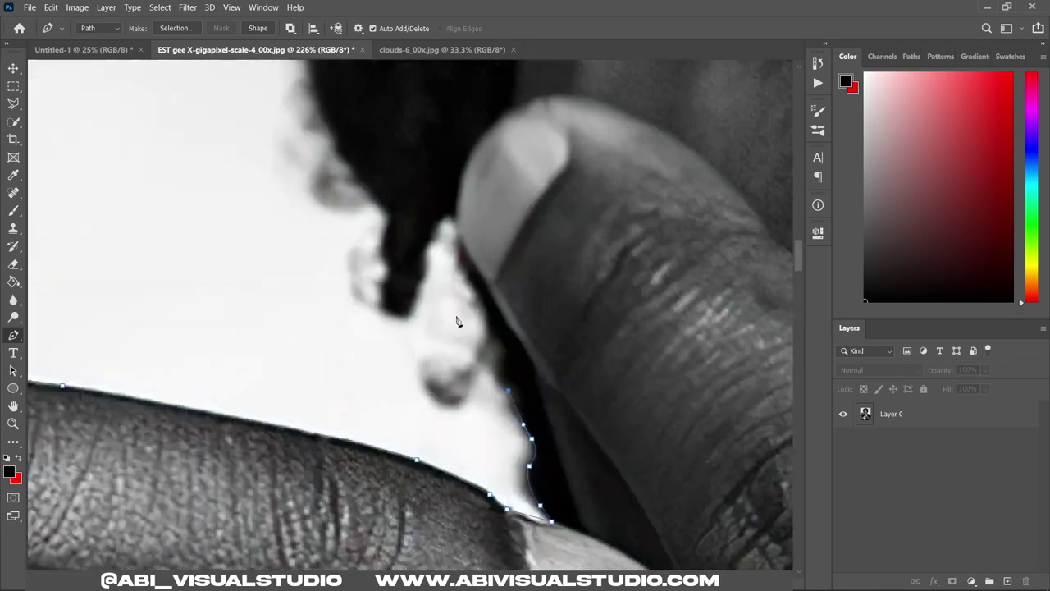
{"action": "scroll", "coordinate": [492, 314], "scroll_direction": "up", "scroll_amount": 2}
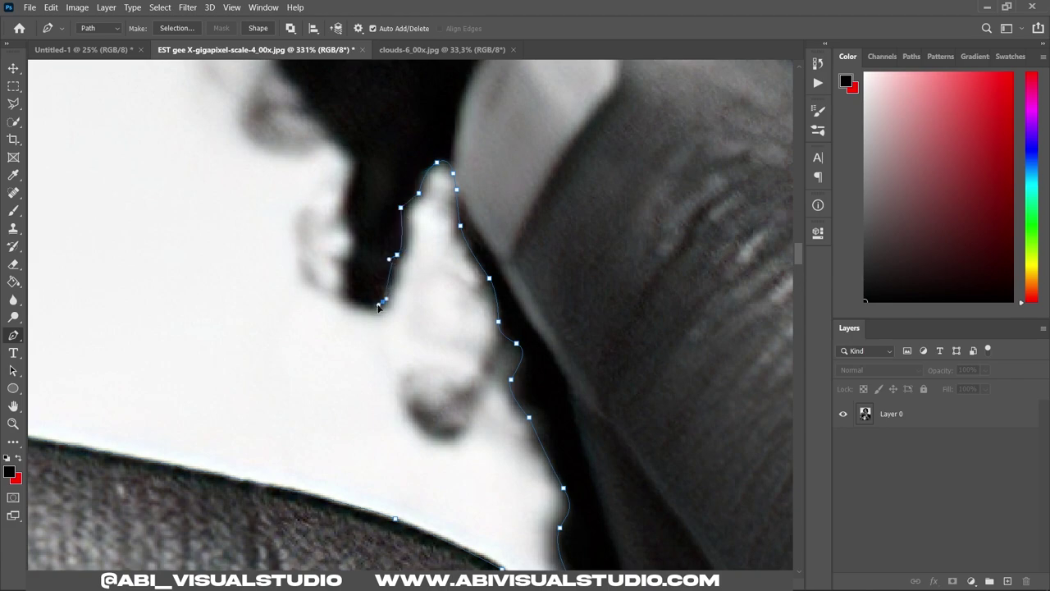
{"action": "scroll", "coordinate": [349, 222], "scroll_direction": "down", "scroll_amount": 1}
{"action": "scroll", "coordinate": [355, 335], "scroll_direction": "up", "scroll_amount": 3}
{"action": "scroll", "coordinate": [339, 256], "scroll_direction": "down", "scroll_amount": 2}
{"action": "left_click", "coordinate": [357, 359]}
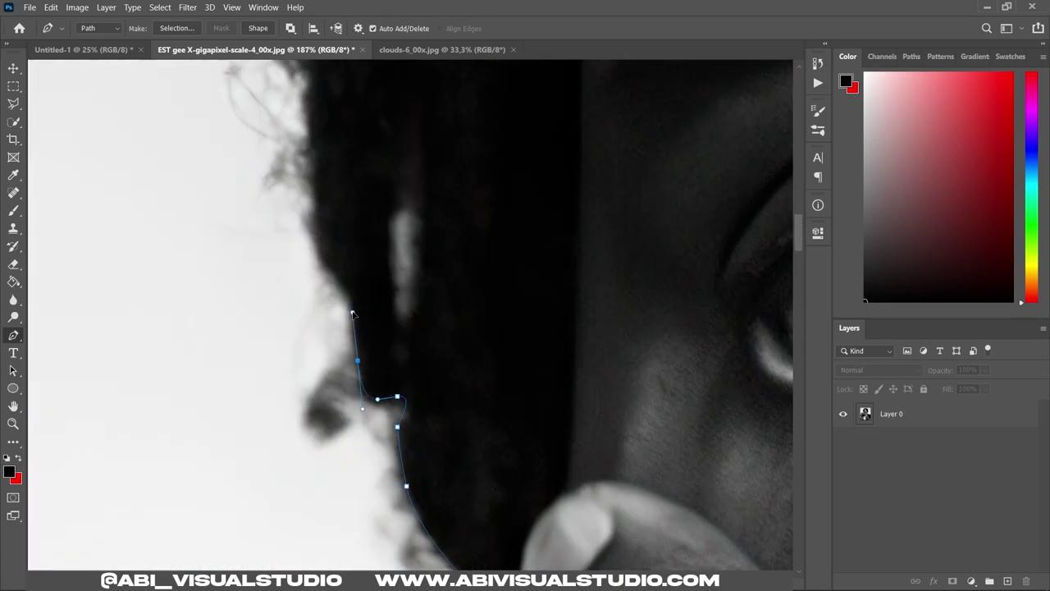
{"action": "scroll", "coordinate": [335, 272], "scroll_direction": "down", "scroll_amount": 1}
{"action": "scroll", "coordinate": [379, 387], "scroll_direction": "up", "scroll_amount": 3}
{"action": "scroll", "coordinate": [381, 343], "scroll_direction": "up", "scroll_amount": 3}
{"action": "left_click", "coordinate": [417, 251]}
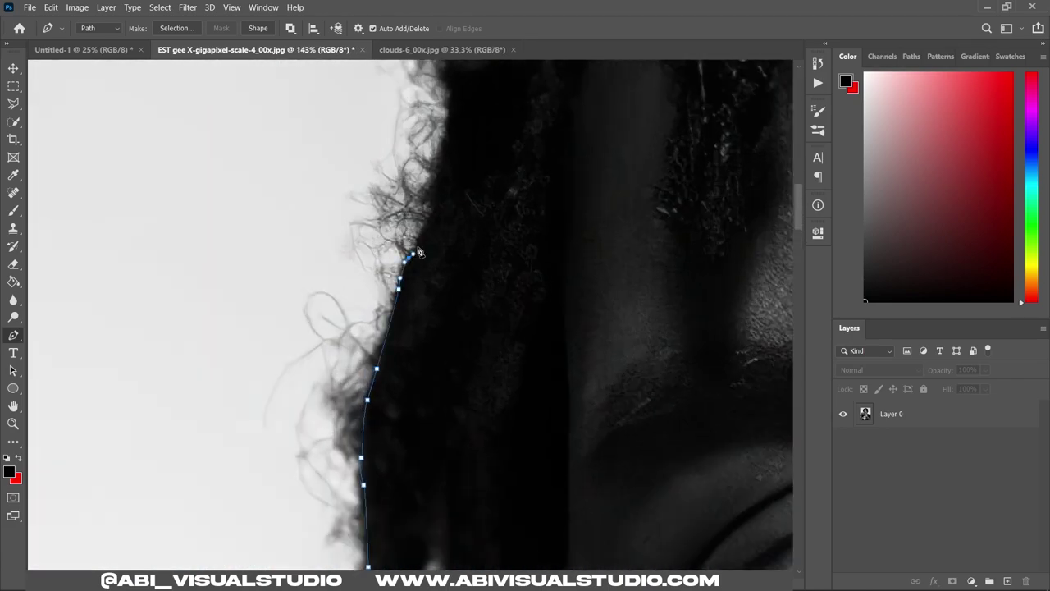
{"action": "left_click", "coordinate": [426, 213]}
{"action": "scroll", "coordinate": [410, 328], "scroll_direction": "up", "scroll_amount": 3}
{"action": "scroll", "coordinate": [410, 369], "scroll_direction": "down", "scroll_amount": 2}
{"action": "left_click", "coordinate": [422, 353]}
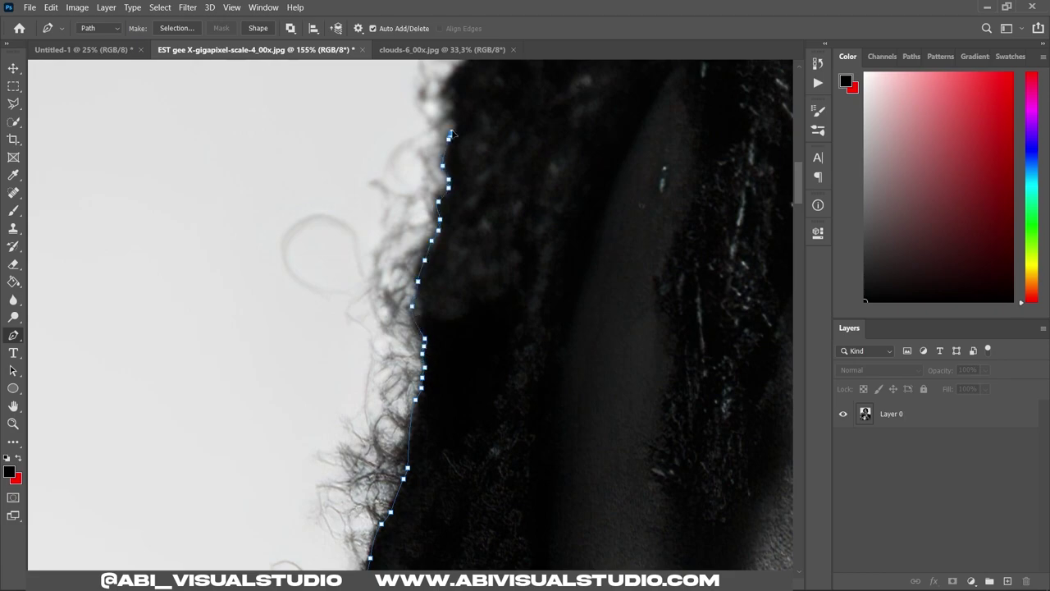
{"action": "scroll", "coordinate": [451, 134], "scroll_direction": "up", "scroll_amount": 1}
{"action": "scroll", "coordinate": [379, 343], "scroll_direction": "up", "scroll_amount": 3}
{"action": "scroll", "coordinate": [549, 128], "scroll_direction": "down", "scroll_amount": 3}
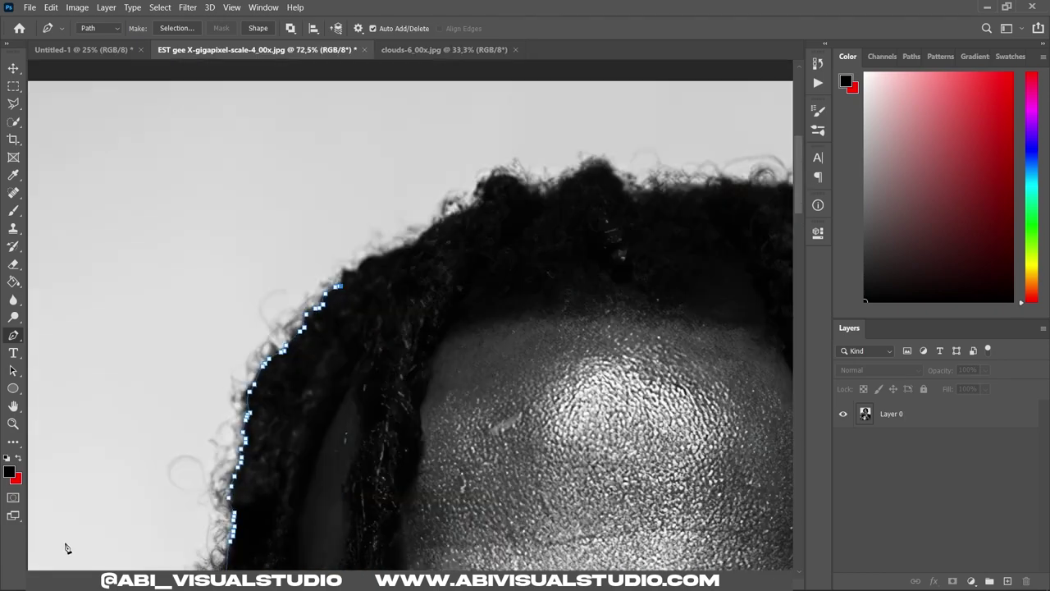
{"action": "scroll", "coordinate": [65, 548], "scroll_direction": "up", "scroll_amount": 3}
{"action": "left_click", "coordinate": [320, 362]}
{"action": "left_click", "coordinate": [441, 295]}
{"action": "scroll", "coordinate": [457, 284], "scroll_direction": "down", "scroll_amount": 2}
{"action": "scroll", "coordinate": [458, 285], "scroll_direction": "up", "scroll_amount": 4}
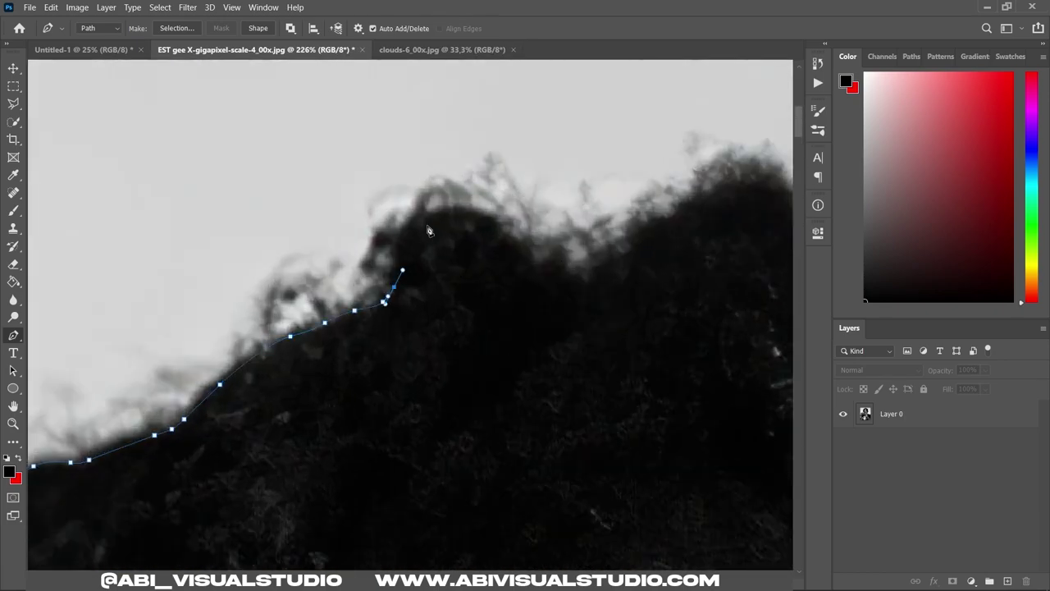
{"action": "scroll", "coordinate": [551, 275], "scroll_direction": "down", "scroll_amount": 4}
Continue the path around the white patch, the hair's left edge and the hair clump.
{"action": "scroll", "coordinate": [555, 237], "scroll_direction": "up", "scroll_amount": 3}
{"action": "left_click", "coordinate": [312, 353]}
{"action": "left_click", "coordinate": [353, 323]}
{"action": "left_click", "coordinate": [388, 304]}
{"action": "left_click", "coordinate": [413, 292]}
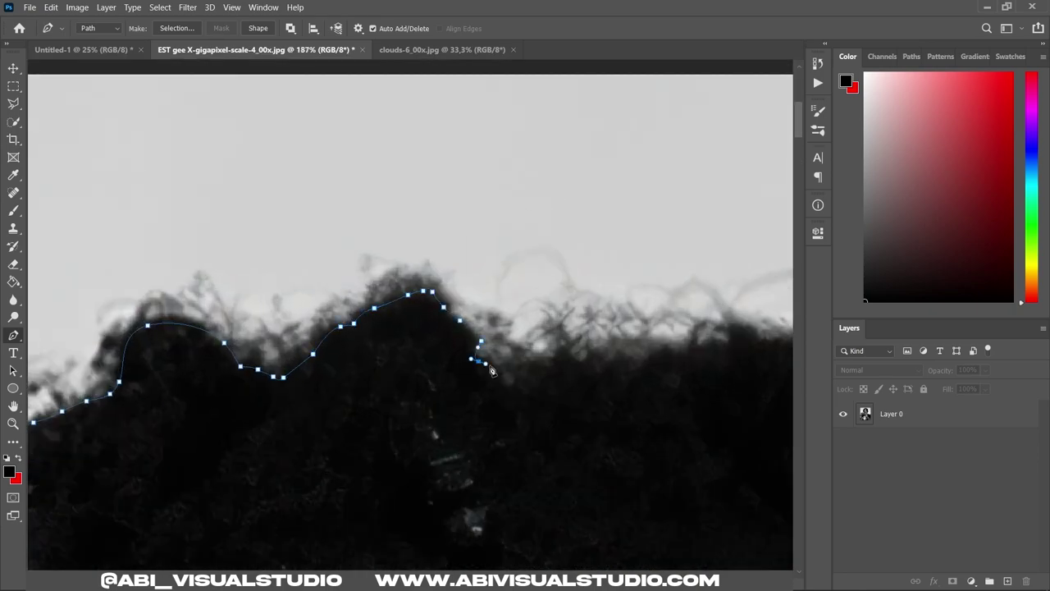
{"action": "scroll", "coordinate": [492, 370], "scroll_direction": "down", "scroll_amount": 2}
{"action": "scroll", "coordinate": [460, 315], "scroll_direction": "down", "scroll_amount": 2}
{"action": "scroll", "coordinate": [459, 315], "scroll_direction": "up", "scroll_amount": 1}
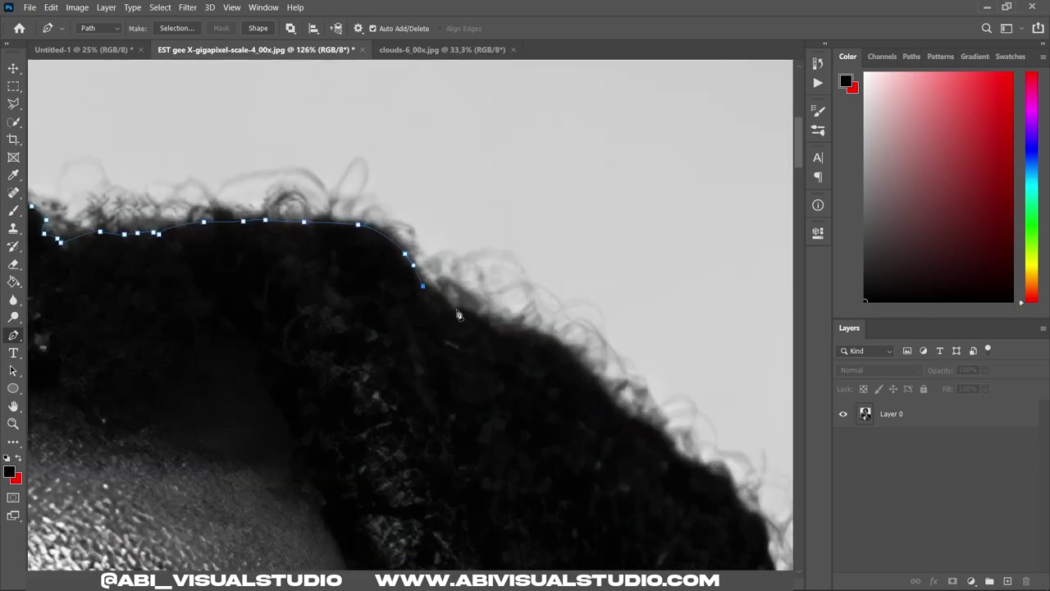
{"action": "scroll", "coordinate": [387, 237], "scroll_direction": "up", "scroll_amount": 2}
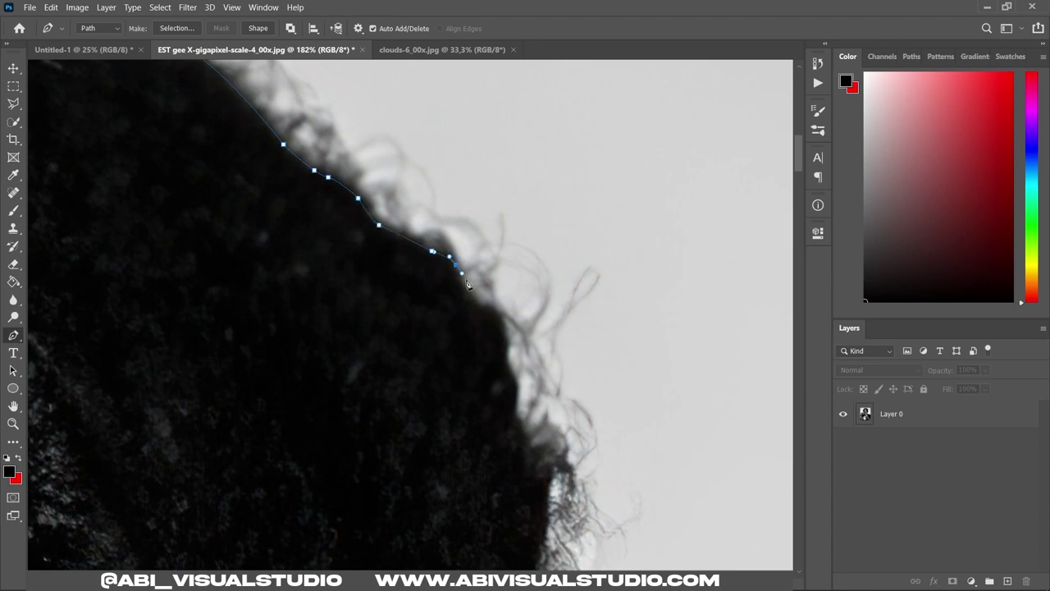
{"action": "scroll", "coordinate": [476, 263], "scroll_direction": "down", "scroll_amount": 2}
{"action": "scroll", "coordinate": [445, 247], "scroll_direction": "up", "scroll_amount": 2}
{"action": "scroll", "coordinate": [410, 238], "scroll_direction": "down", "scroll_amount": 1}
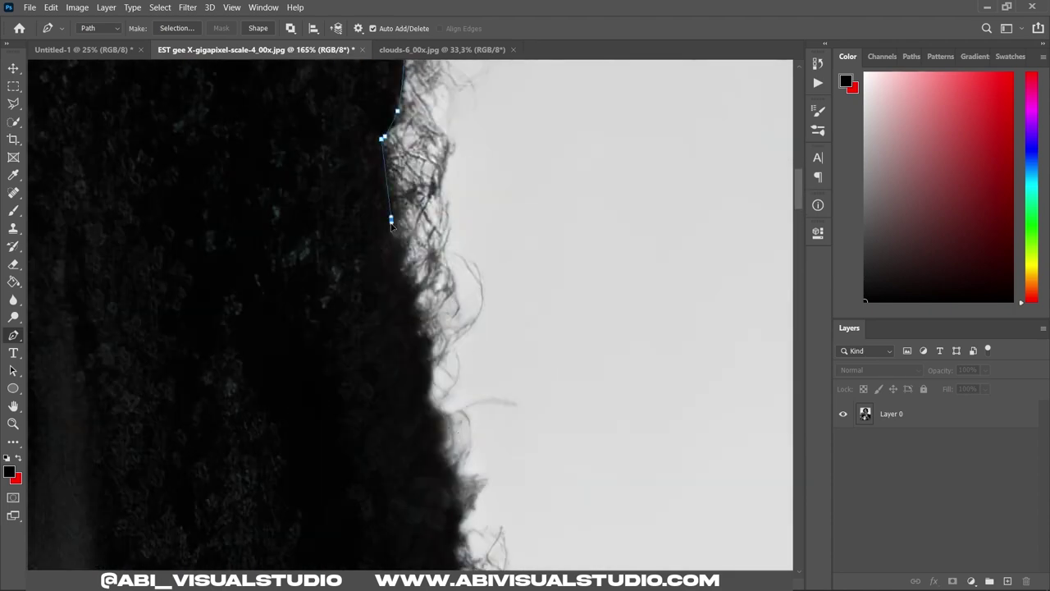
{"action": "scroll", "coordinate": [422, 388], "scroll_direction": "down", "scroll_amount": 1}
{"action": "left_click", "coordinate": [422, 386]}
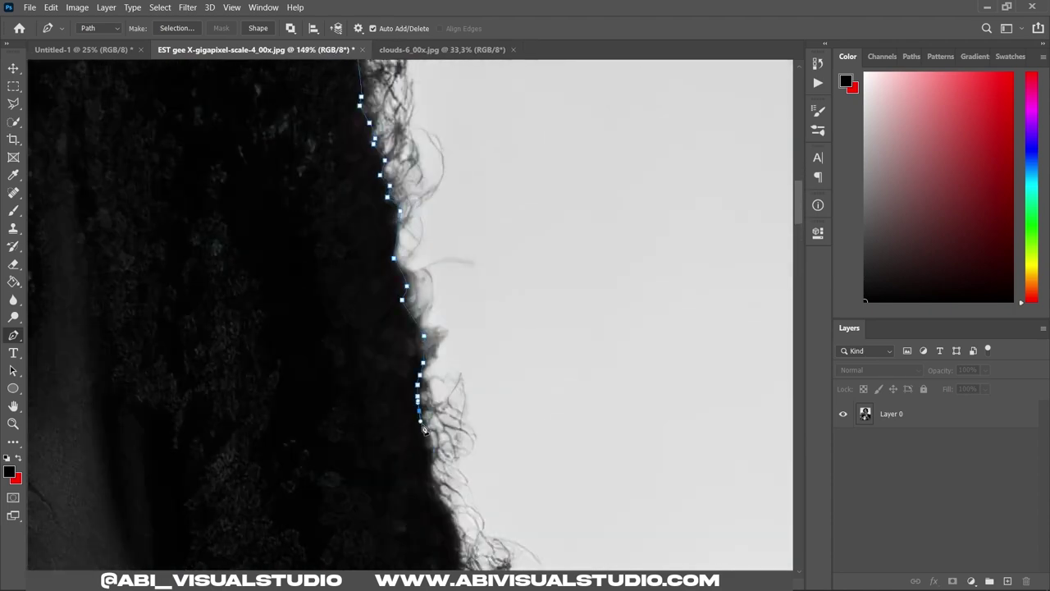
{"action": "scroll", "coordinate": [423, 394], "scroll_direction": "down", "scroll_amount": 1}
{"action": "scroll", "coordinate": [426, 410], "scroll_direction": "up", "scroll_amount": 2}
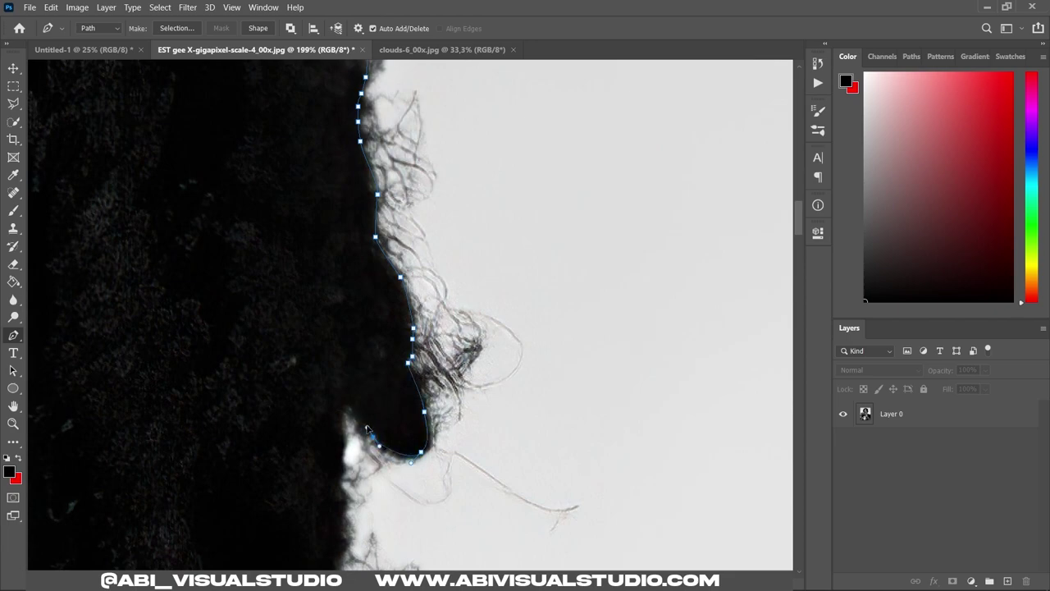
{"action": "left_click", "coordinate": [342, 408]}
{"action": "scroll", "coordinate": [353, 410], "scroll_direction": "up", "scroll_amount": 1}
{"action": "left_click", "coordinate": [356, 204]}
{"action": "scroll", "coordinate": [410, 426], "scroll_direction": "down", "scroll_amount": 3}
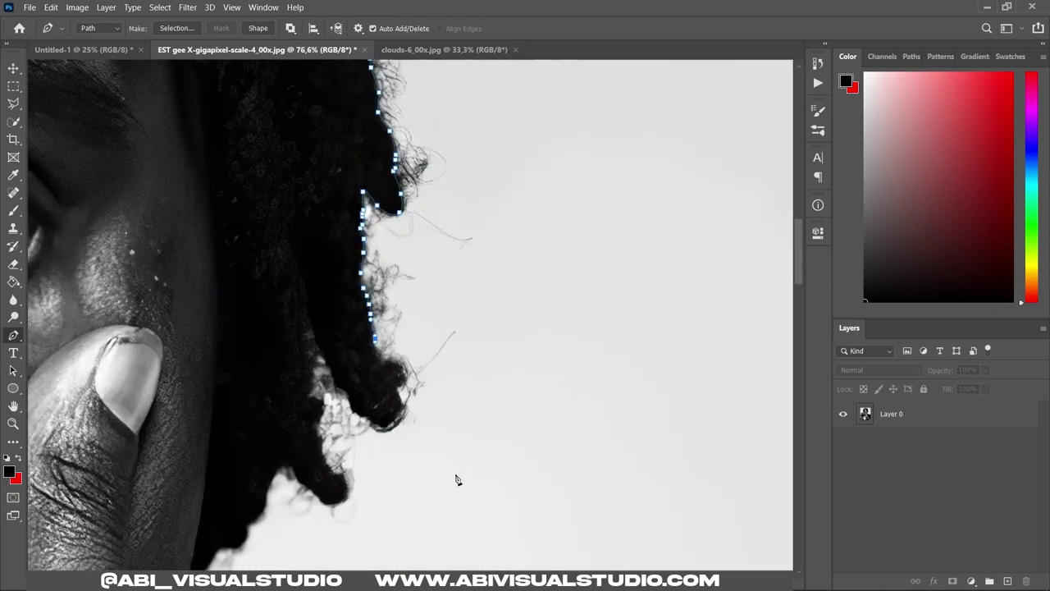
{"action": "scroll", "coordinate": [351, 334], "scroll_direction": "up", "scroll_amount": 4}
{"action": "left_click", "coordinate": [423, 404]}
{"action": "scroll", "coordinate": [440, 363], "scroll_direction": "up", "scroll_amount": 2}
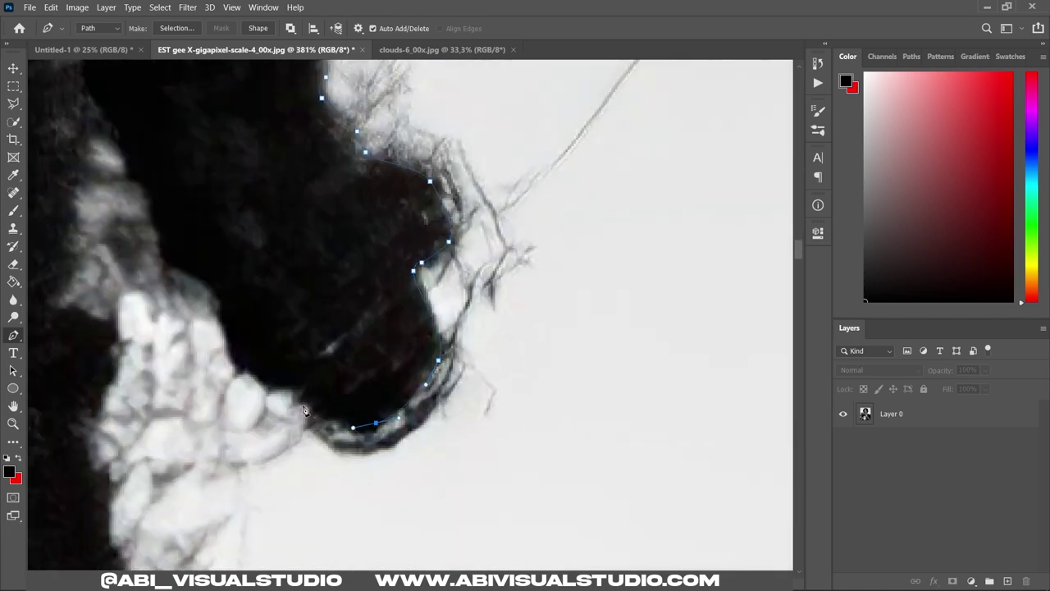
{"action": "scroll", "coordinate": [216, 296], "scroll_direction": "down", "scroll_amount": 3}
{"action": "scroll", "coordinate": [312, 251], "scroll_direction": "up", "scroll_amount": 3}
{"action": "left_click", "coordinate": [305, 201]}
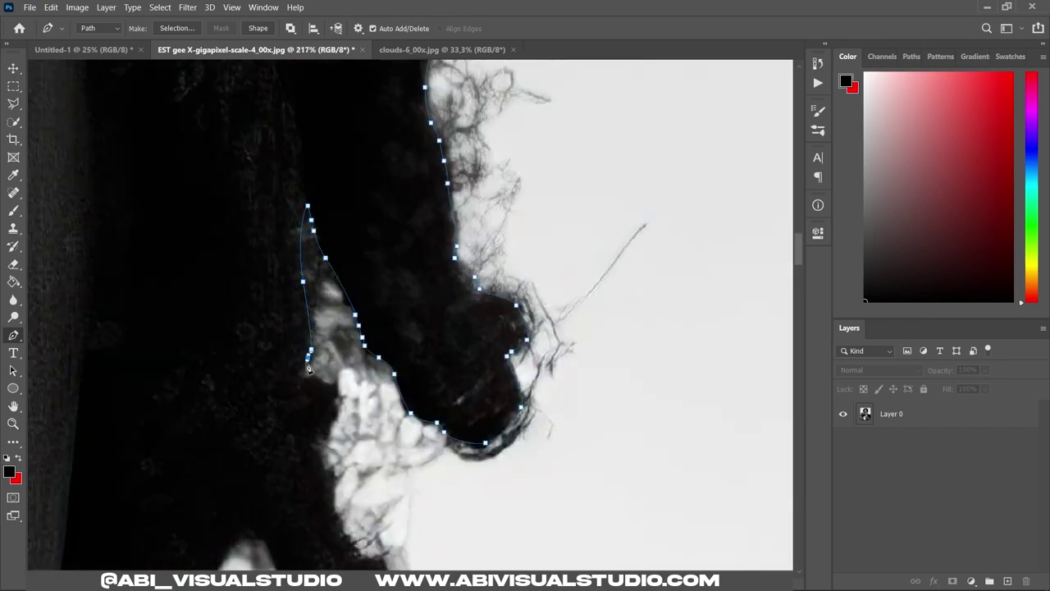
{"action": "scroll", "coordinate": [309, 367], "scroll_direction": "down", "scroll_amount": 3}
{"action": "scroll", "coordinate": [401, 380], "scroll_direction": "up", "scroll_amount": 1}
{"action": "left_click", "coordinate": [353, 321]}
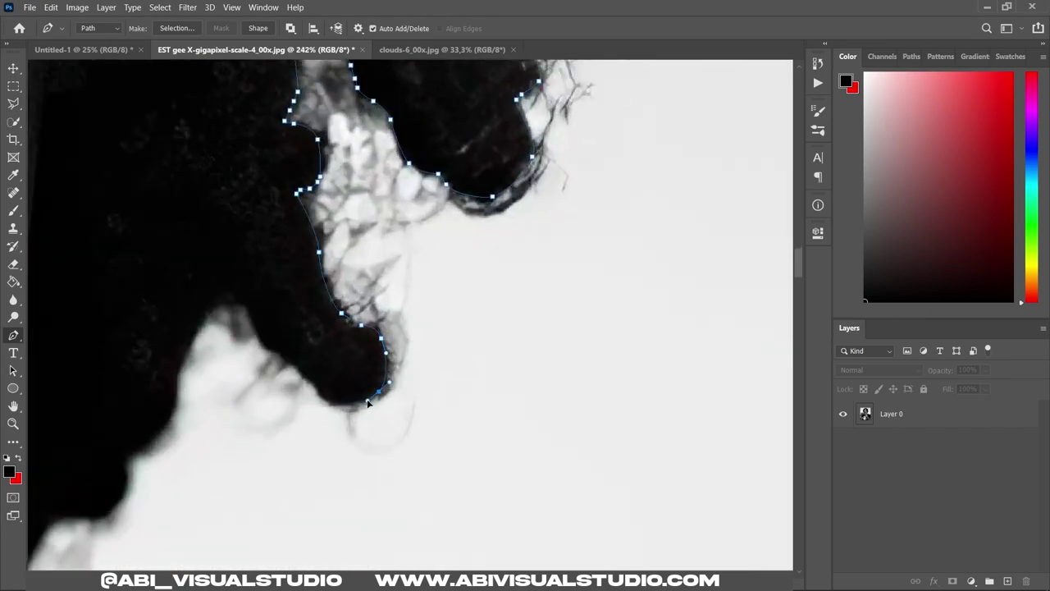
{"action": "scroll", "coordinate": [161, 438], "scroll_direction": "down", "scroll_amount": 2}
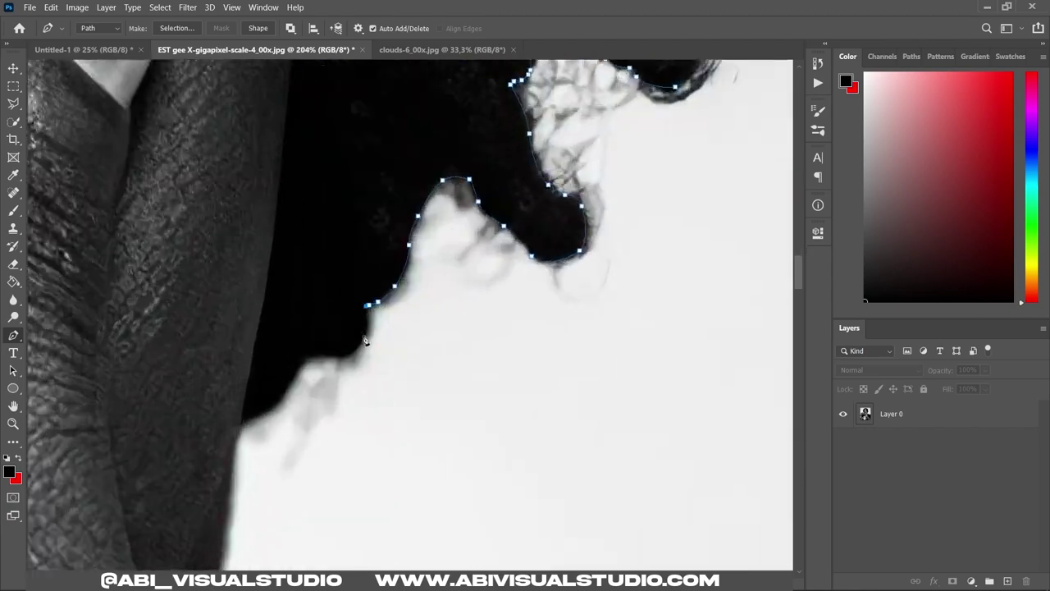
{"action": "scroll", "coordinate": [277, 370], "scroll_direction": "up", "scroll_amount": 1}
{"action": "left_click", "coordinate": [361, 314]}
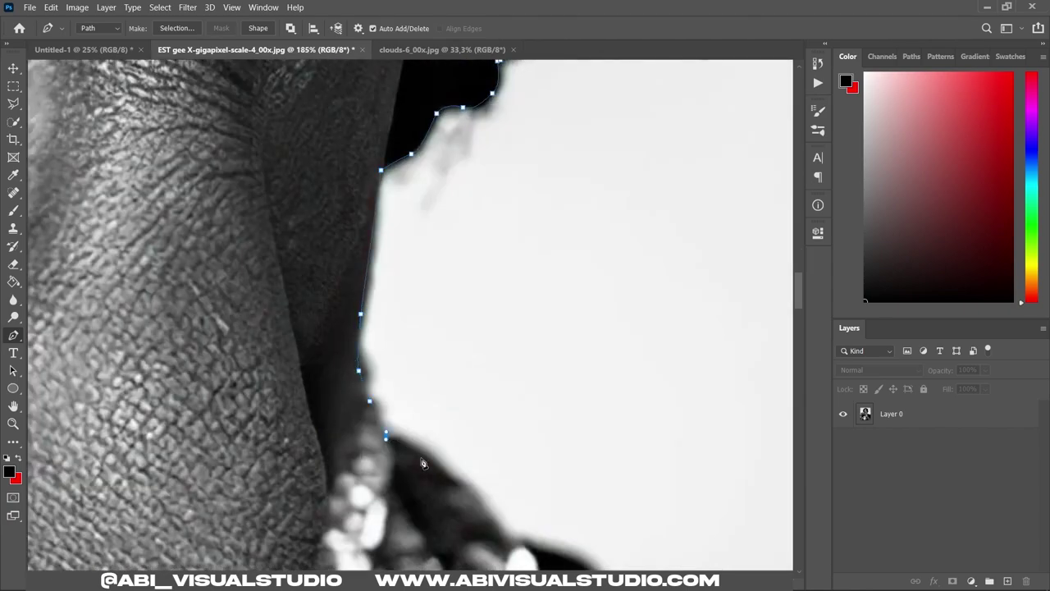
Trace the path down the arm and along the shoulder edge.
{"action": "left_click", "coordinate": [448, 474]}
{"action": "scroll", "coordinate": [443, 468], "scroll_direction": "down", "scroll_amount": 3}
{"action": "scroll", "coordinate": [492, 410], "scroll_direction": "up", "scroll_amount": 3}
{"action": "left_click", "coordinate": [473, 375]}
{"action": "scroll", "coordinate": [552, 456], "scroll_direction": "down", "scroll_amount": 2}
{"action": "scroll", "coordinate": [551, 456], "scroll_direction": "up", "scroll_amount": 2}
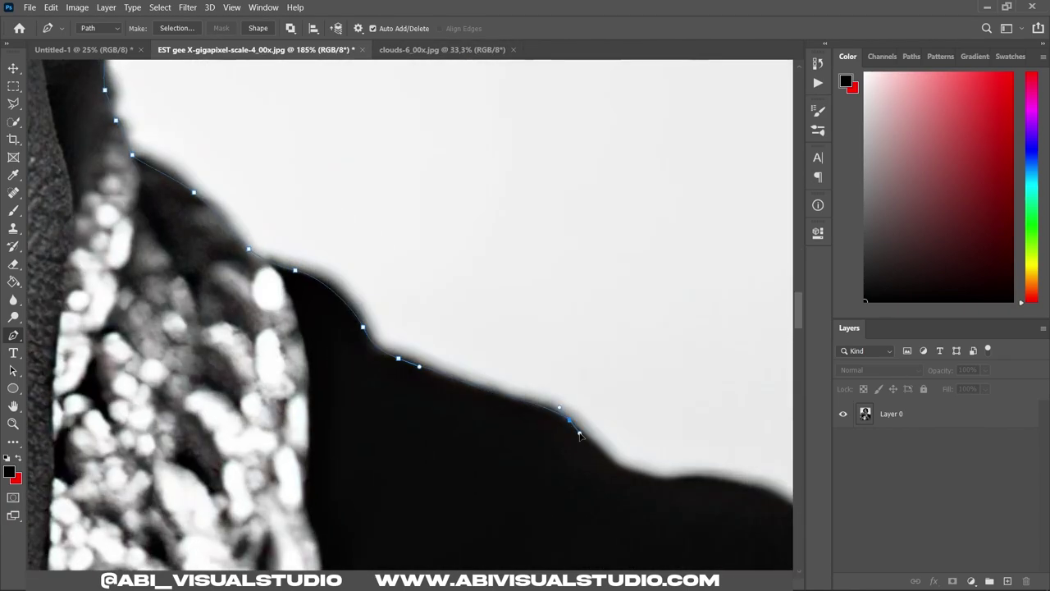
{"action": "left_click", "coordinate": [566, 419]}
{"action": "scroll", "coordinate": [566, 418], "scroll_direction": "down", "scroll_amount": 3}
{"action": "scroll", "coordinate": [525, 369], "scroll_direction": "up", "scroll_amount": 3}
{"action": "left_click", "coordinate": [502, 361]}
{"action": "left_click", "coordinate": [700, 457]}
{"action": "scroll", "coordinate": [700, 457], "scroll_direction": "up", "scroll_amount": 1}
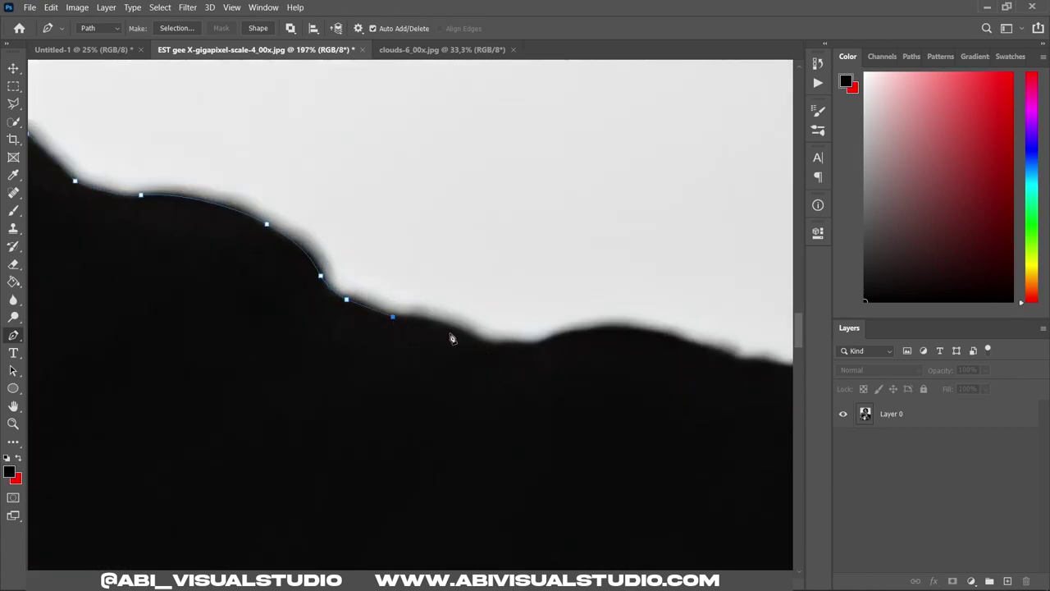
{"action": "scroll", "coordinate": [736, 360], "scroll_direction": "down", "scroll_amount": 2}
Curve the path past the image's right edge, close it, and make it a selection.
{"action": "left_click_drag", "start_coordinate": [680, 251], "coordinate": [750, 323]}
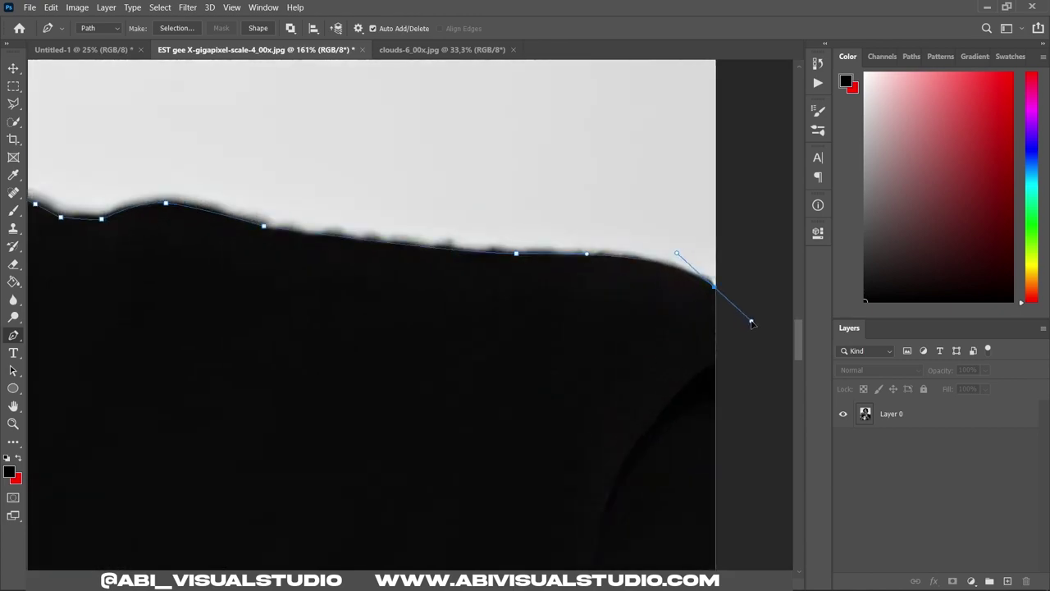
{"action": "scroll", "coordinate": [574, 410], "scroll_direction": "down", "scroll_amount": 5}
{"action": "scroll", "coordinate": [227, 389], "scroll_direction": "up", "scroll_amount": 4}
{"action": "left_click", "coordinate": [227, 389]}
{"action": "left_click", "coordinate": [177, 28]}
Confirm the figure selection and copy the figure onto its own layer.
{"action": "left_click", "coordinate": [586, 151]}
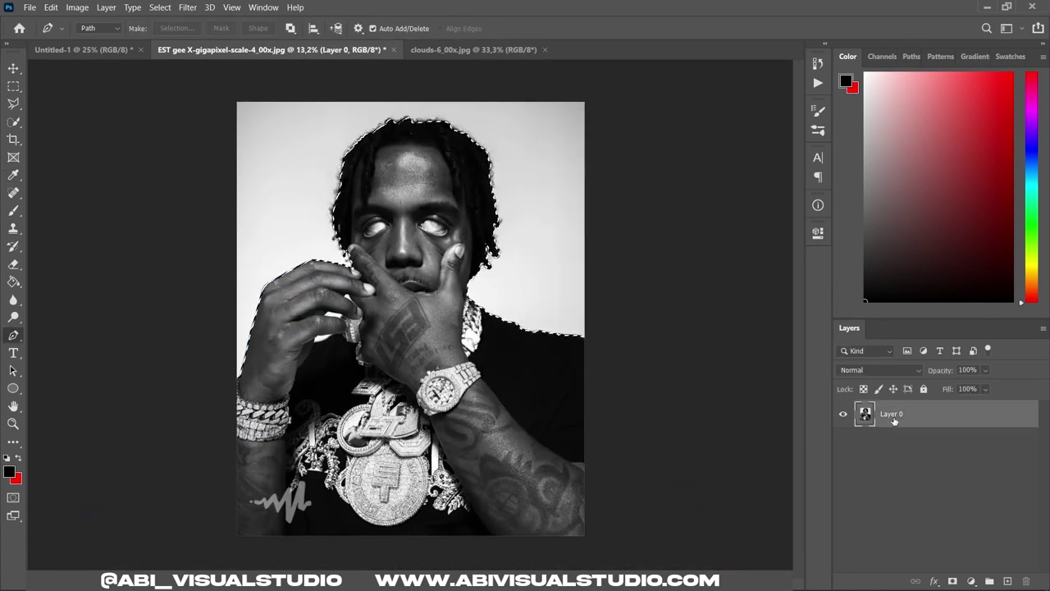
{"action": "key", "text": "ctrl+j"}
{"action": "left_click", "coordinate": [842, 441]}
{"action": "scroll", "coordinate": [381, 404], "scroll_direction": "up", "scroll_amount": 5}
{"action": "scroll", "coordinate": [342, 419], "scroll_direction": "up", "scroll_amount": 3}
Outline the first bright white gap between the fingers with the Pen tool.
{"action": "left_click_drag", "start_coordinate": [342, 418], "coordinate": [317, 420]}
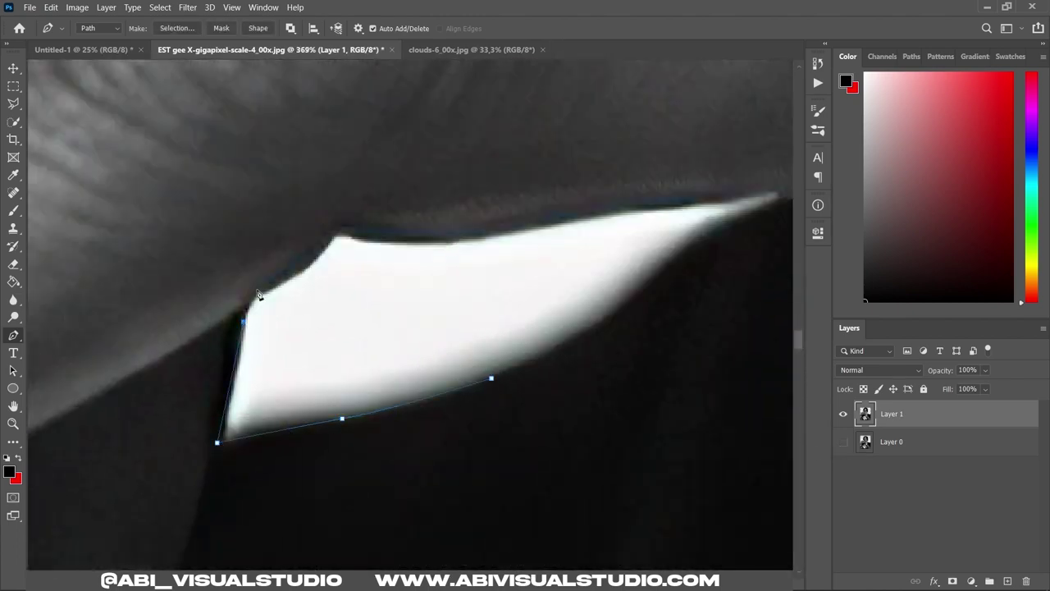
{"action": "scroll", "coordinate": [478, 236], "scroll_direction": "right", "scroll_amount": 3}
{"action": "left_click_drag", "start_coordinate": [504, 215], "coordinate": [549, 215]}
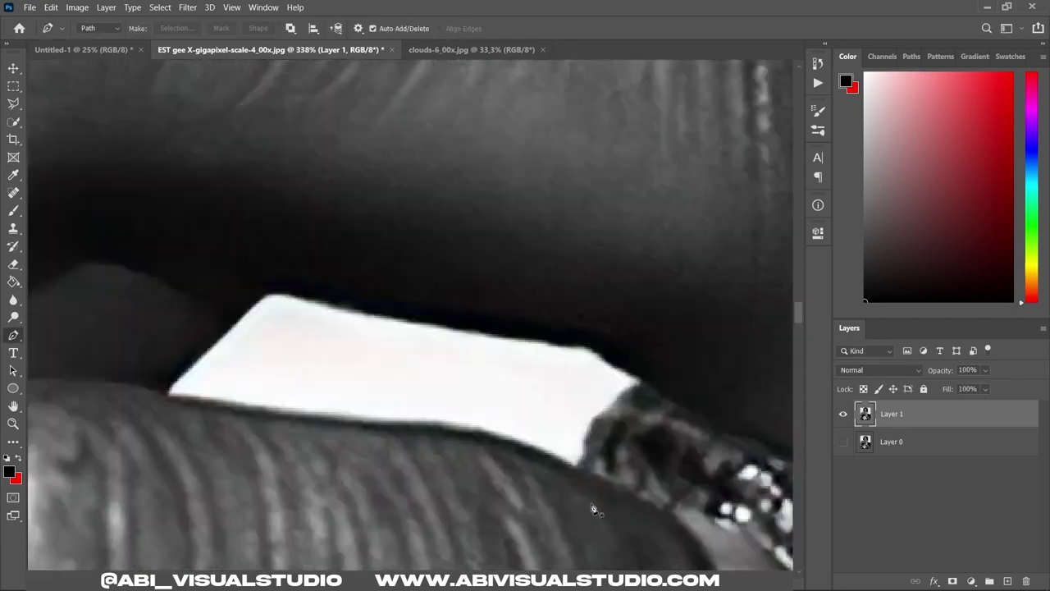
{"action": "left_click", "coordinate": [417, 412]}
{"action": "left_click", "coordinate": [317, 402]}
{"action": "left_click", "coordinate": [194, 394]}
{"action": "left_click", "coordinate": [97, 377]}
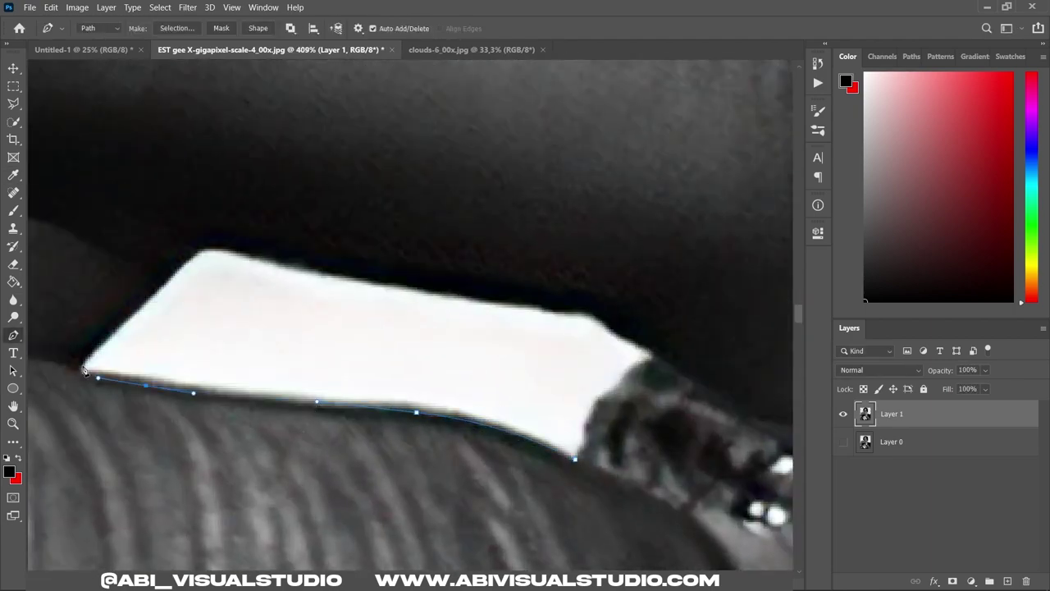
{"action": "left_click", "coordinate": [200, 256]}
{"action": "scroll", "coordinate": [237, 241], "scroll_direction": "up", "scroll_amount": 2}
{"action": "left_click", "coordinate": [392, 292]}
{"action": "scroll", "coordinate": [511, 310], "scroll_direction": "up", "scroll_amount": 2}
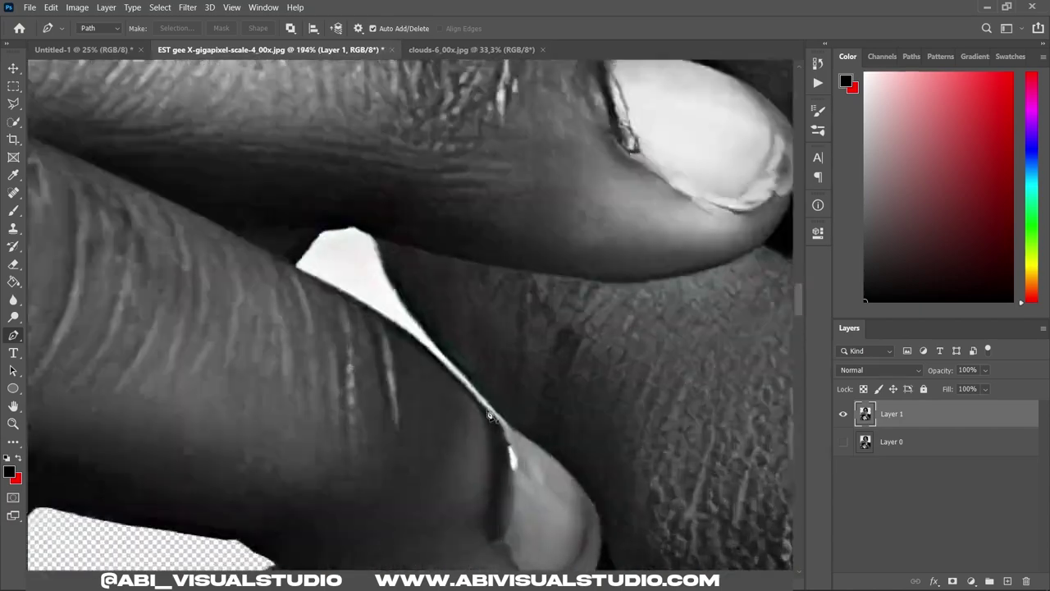
{"action": "scroll", "coordinate": [489, 415], "scroll_direction": "up", "scroll_amount": 2}
Outline the next white gap between the fingers, including its corner.
{"action": "left_click", "coordinate": [508, 424]}
{"action": "left_click", "coordinate": [437, 361]}
{"action": "scroll", "coordinate": [250, 219], "scroll_direction": "up", "scroll_amount": 2}
{"action": "left_click", "coordinate": [168, 184]}
{"action": "left_click", "coordinate": [192, 144]}
{"action": "left_click", "coordinate": [212, 120]}
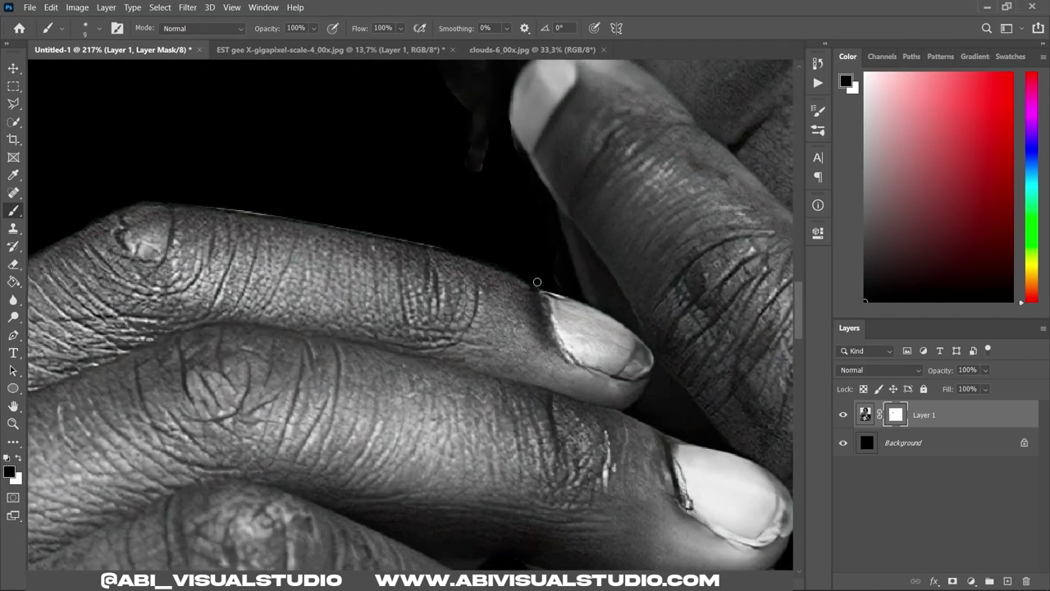
{"action": "left_click_drag", "start_coordinate": [301, 217], "coordinate": [507, 251]}
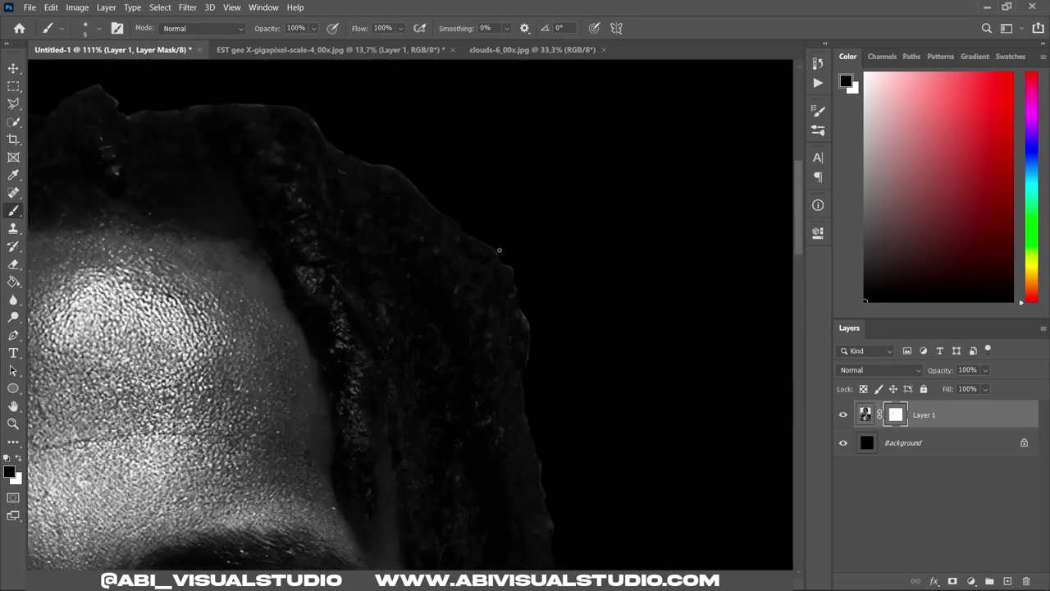
{"action": "left_click_drag", "start_coordinate": [520, 349], "coordinate": [481, 301]}
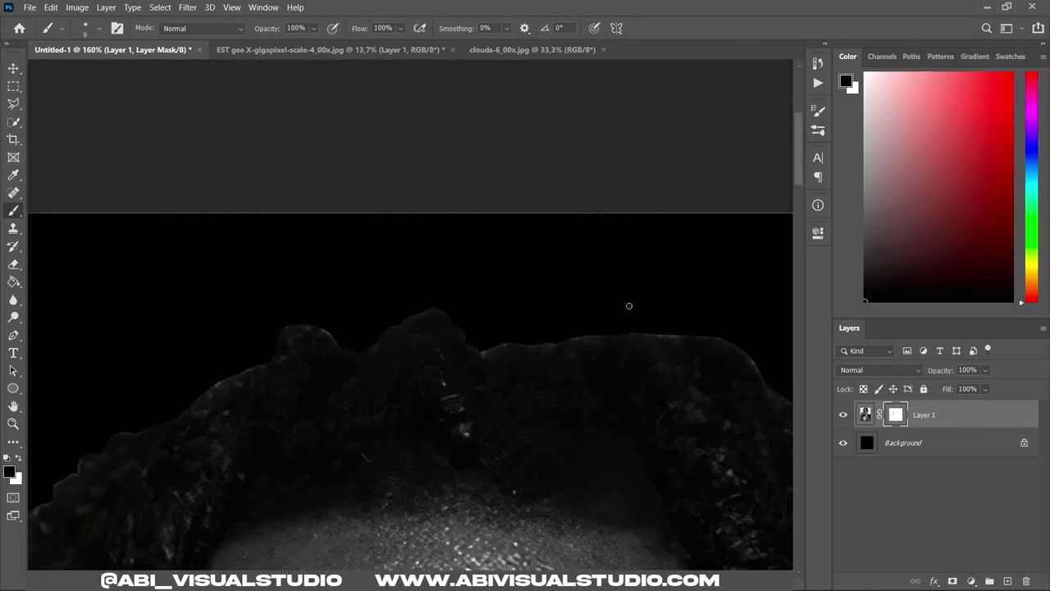
{"action": "scroll", "coordinate": [614, 300], "scroll_direction": "up", "scroll_amount": 3}
{"action": "left_click_drag", "start_coordinate": [553, 286], "coordinate": [408, 411]}
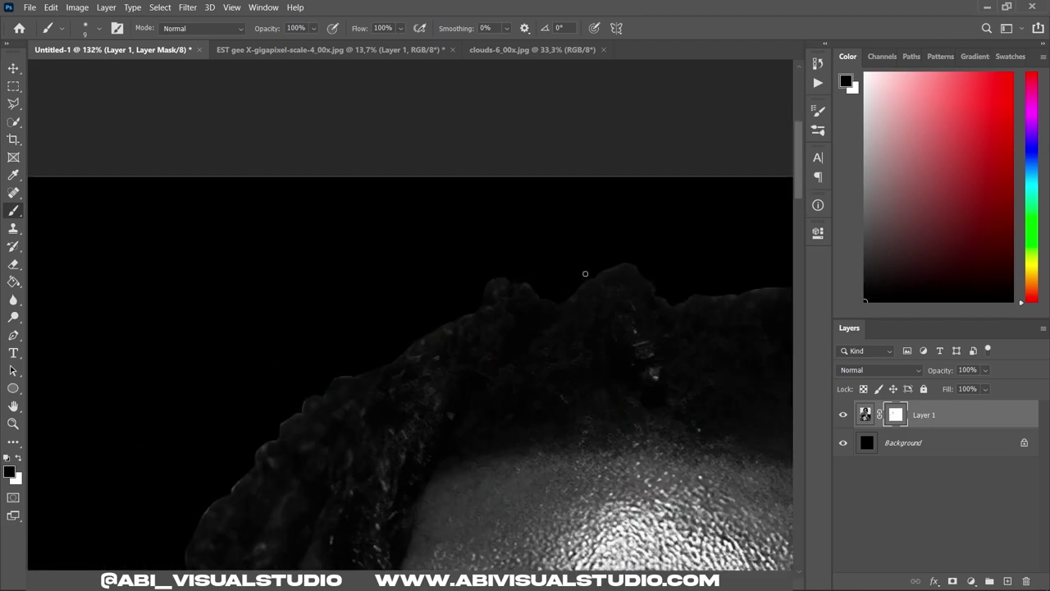
{"action": "left_click_drag", "start_coordinate": [515, 278], "coordinate": [549, 237]}
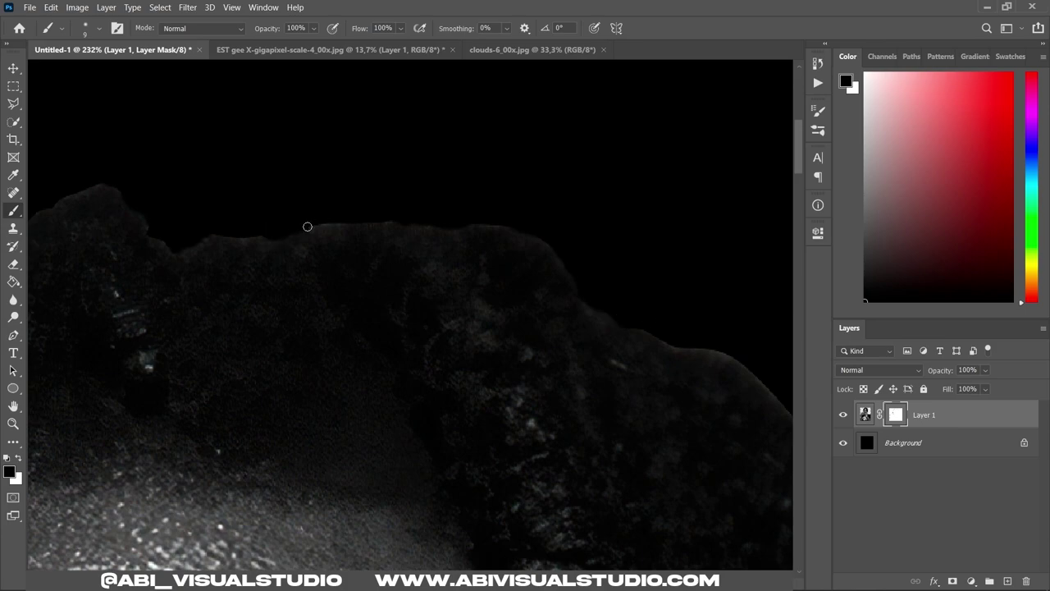
{"action": "mouse_move", "coordinate": [308, 226]}
{"action": "left_mouse_down"}
{"action": "mouse_move", "coordinate": [377, 208]}
{"action": "mouse_move", "coordinate": [543, 342]}
{"action": "left_mouse_up"}
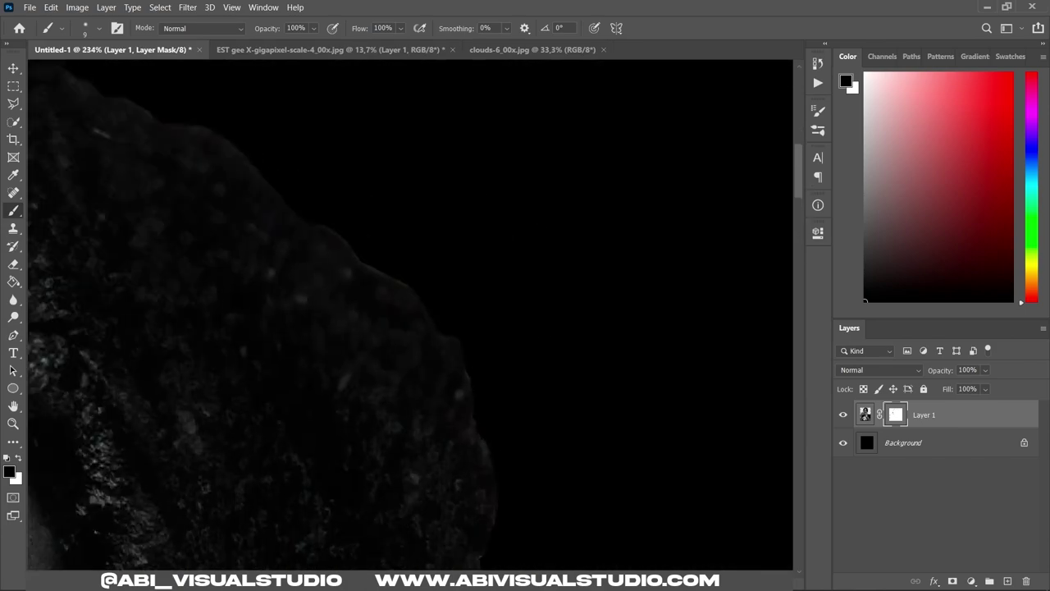
{"action": "left_click_drag", "start_coordinate": [406, 282], "coordinate": [535, 321]}
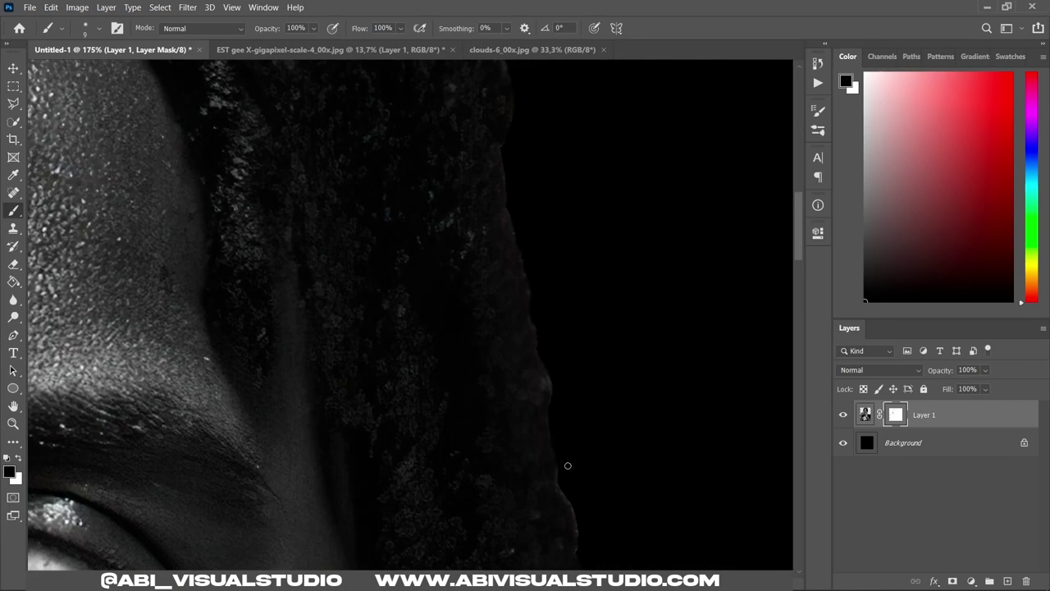
{"action": "mouse_move", "coordinate": [567, 465]}
{"action": "left_mouse_down"}
{"action": "mouse_move", "coordinate": [550, 368]}
{"action": "mouse_move", "coordinate": [524, 362]}
{"action": "left_mouse_up"}
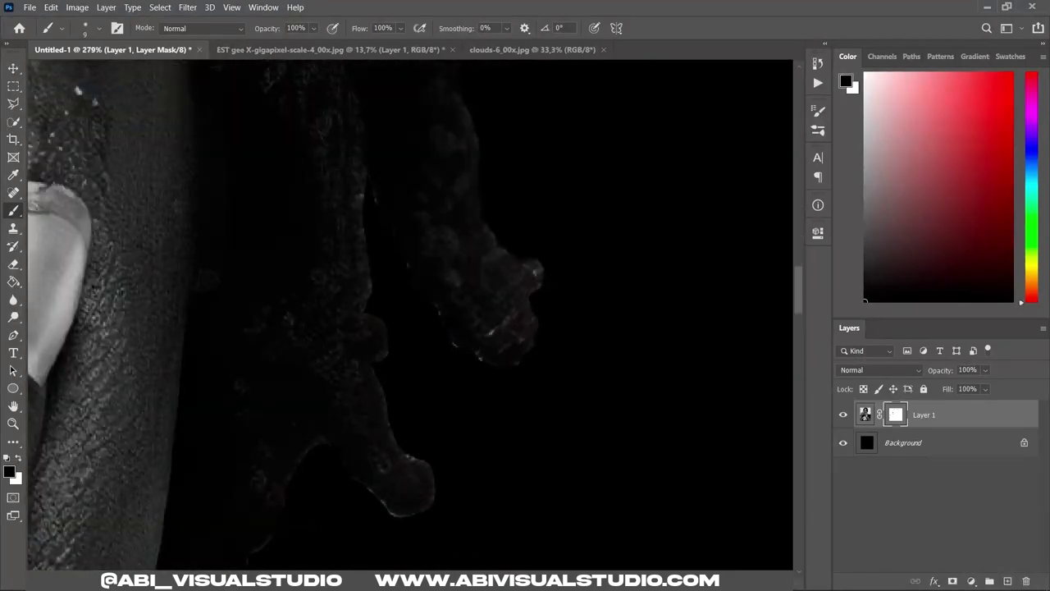
{"action": "scroll", "coordinate": [410, 451], "scroll_direction": "down", "scroll_amount": 5}
{"action": "scroll", "coordinate": [410, 451], "scroll_direction": "down", "scroll_amount": 5}
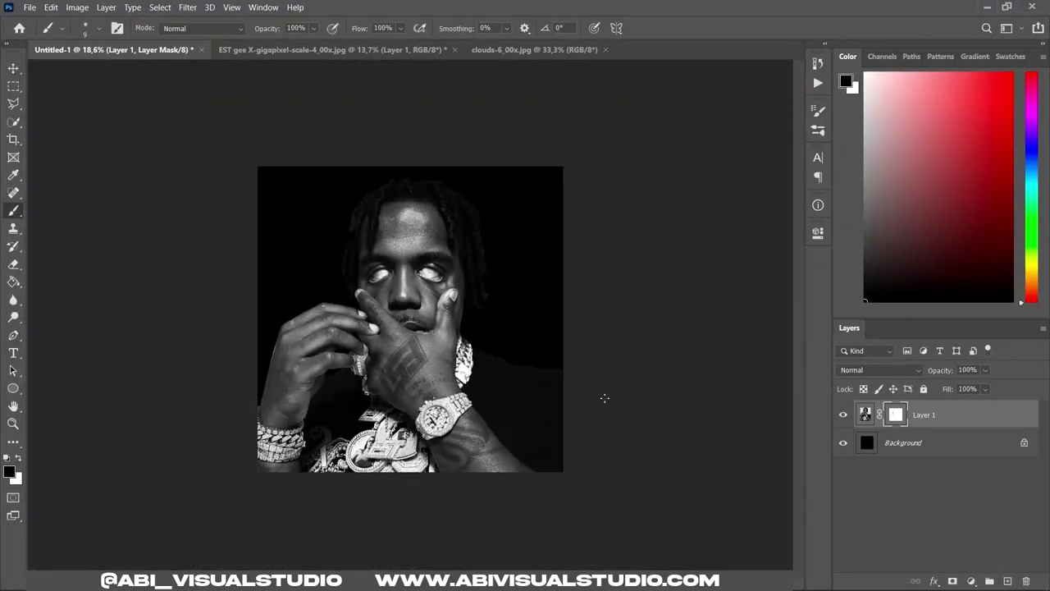
{"action": "scroll", "coordinate": [604, 399], "scroll_direction": "up", "scroll_amount": 2}
{"action": "key", "text": "v"}
Bring the stormy clouds image into Untitled-1, converting its profile, and position it behind the portrait.
{"action": "left_click", "coordinate": [528, 49]}
{"action": "left_click", "coordinate": [1024, 414]}
{"action": "left_click_drag", "start_coordinate": [493, 246], "coordinate": [638, 314]}
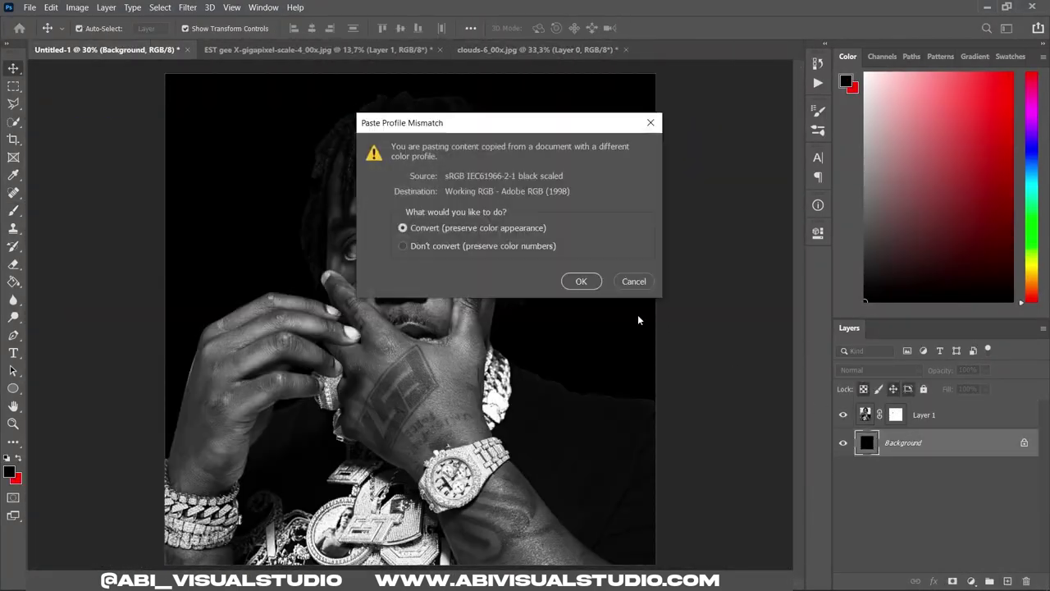
{"action": "left_click", "coordinate": [602, 281]}
{"action": "left_click_drag", "start_coordinate": [555, 254], "coordinate": [604, 193]}
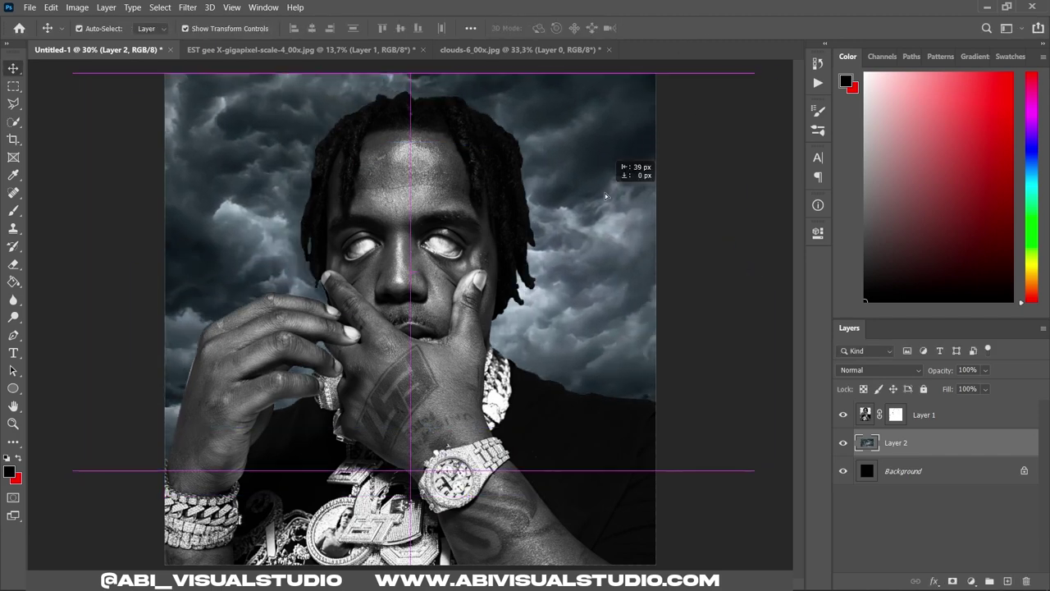
{"action": "scroll", "coordinate": [605, 192], "scroll_direction": "down", "scroll_amount": 1}
Desaturate the clouds with a clipped Hue/Saturation layer and brighten highlights with Curves.
{"action": "left_click", "coordinate": [970, 580]}
{"action": "left_click", "coordinate": [976, 462]}
{"action": "left_click", "coordinate": [700, 460]}
{"action": "left_click_drag", "start_coordinate": [701, 347], "coordinate": [615, 347]}
{"action": "left_click", "coordinate": [970, 581]}
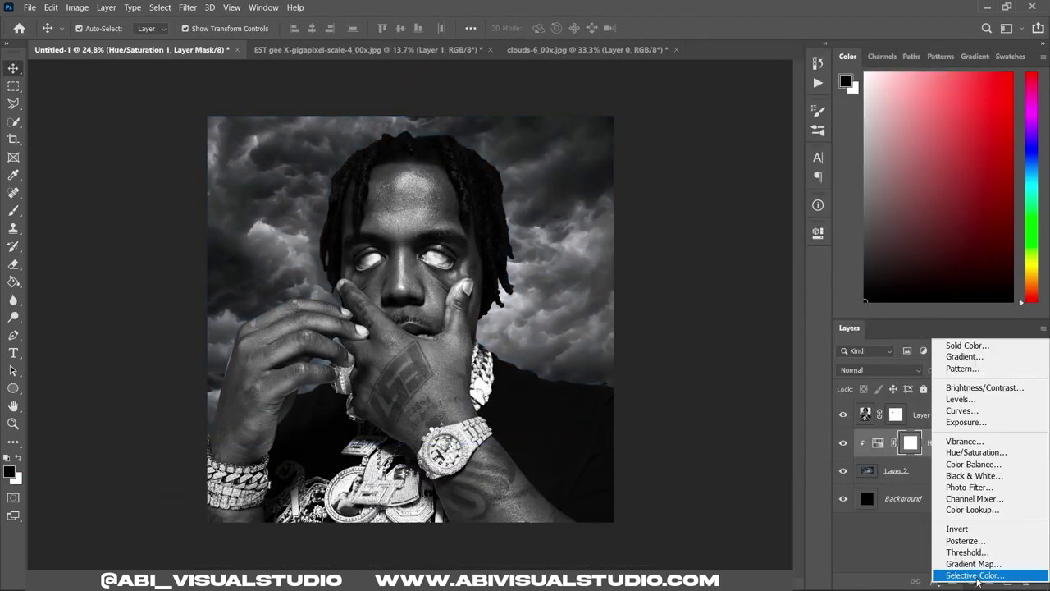
{"action": "left_click", "coordinate": [976, 415]}
{"action": "left_click_drag", "start_coordinate": [775, 312], "coordinate": [741, 303]}
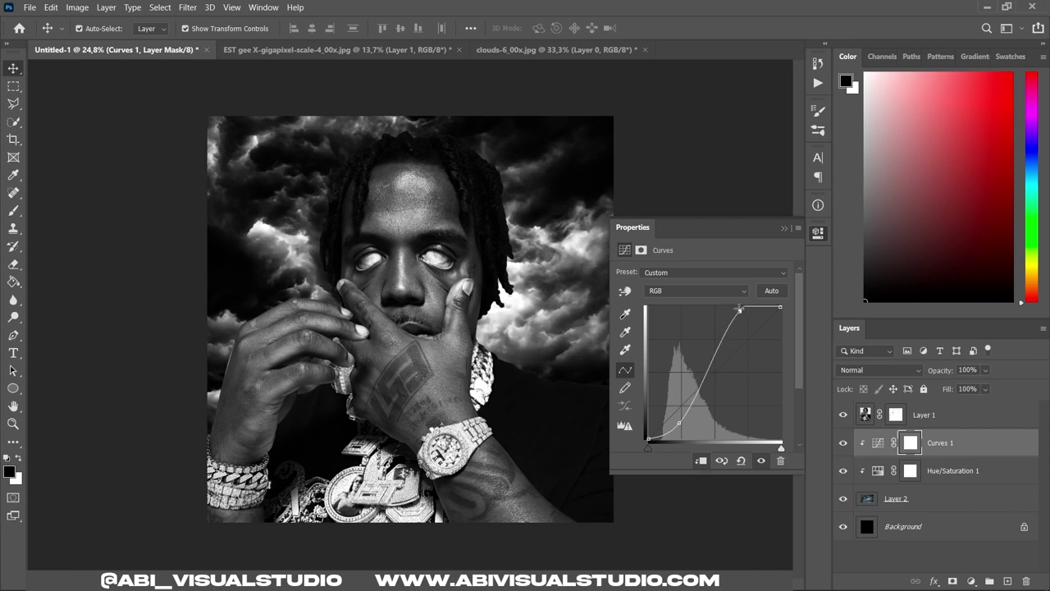
{"action": "left_click", "coordinate": [714, 297]}
Add a Curves 2 adjustment clipped to the portrait layer and reshape its curve.
{"action": "left_click", "coordinate": [924, 414]}
{"action": "left_click", "coordinate": [970, 580]}
{"action": "left_click", "coordinate": [976, 415]}
{"action": "right_click", "coordinate": [940, 413]}
{"action": "left_click", "coordinate": [984, 281]}
{"action": "left_click", "coordinate": [680, 412]}
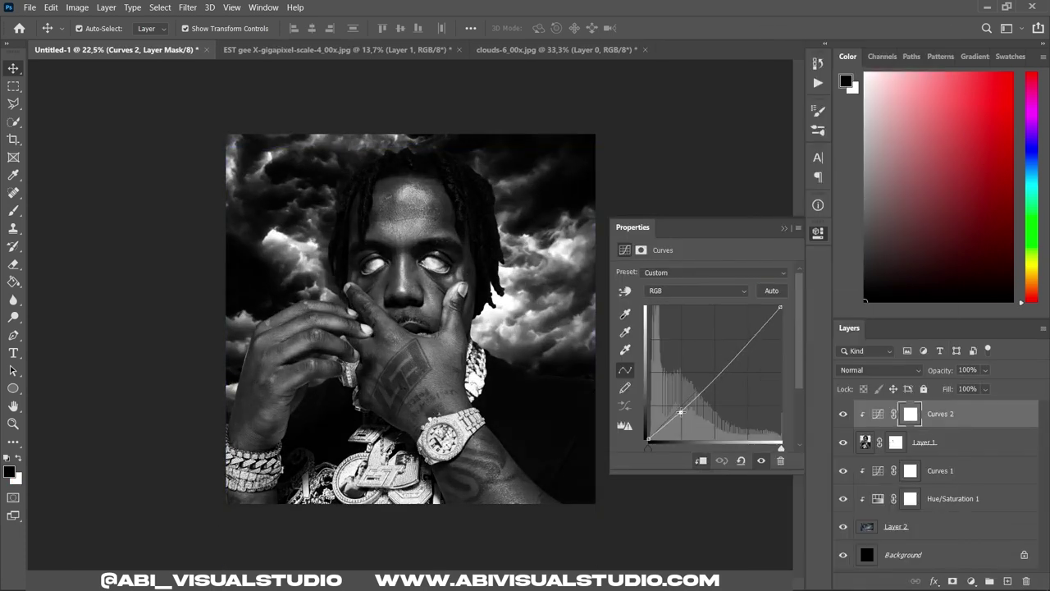
{"action": "left_click", "coordinate": [817, 233]}
Add a new clipped layer filled white, with Blend If split so it shows only over brighter areas.
{"action": "left_click", "coordinate": [1007, 581]}
{"action": "key", "text": "ctrl+alt+g"}
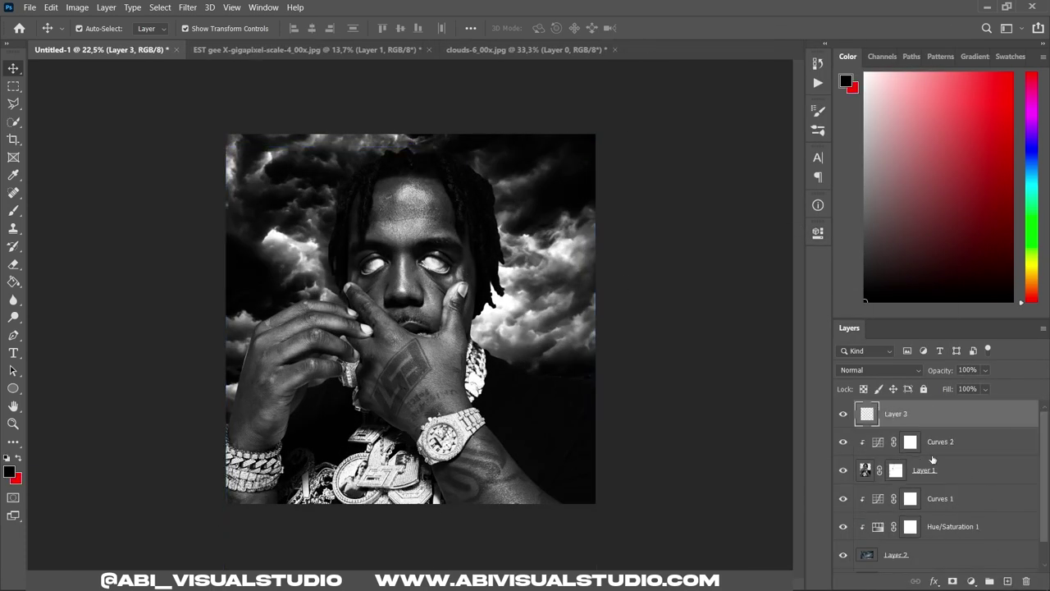
{"action": "key", "text": "alt+BackSpace"}
{"action": "double_click", "coordinate": [984, 413]}
{"action": "left_click_drag", "start_coordinate": [700, 367], "coordinate": [777, 359]}
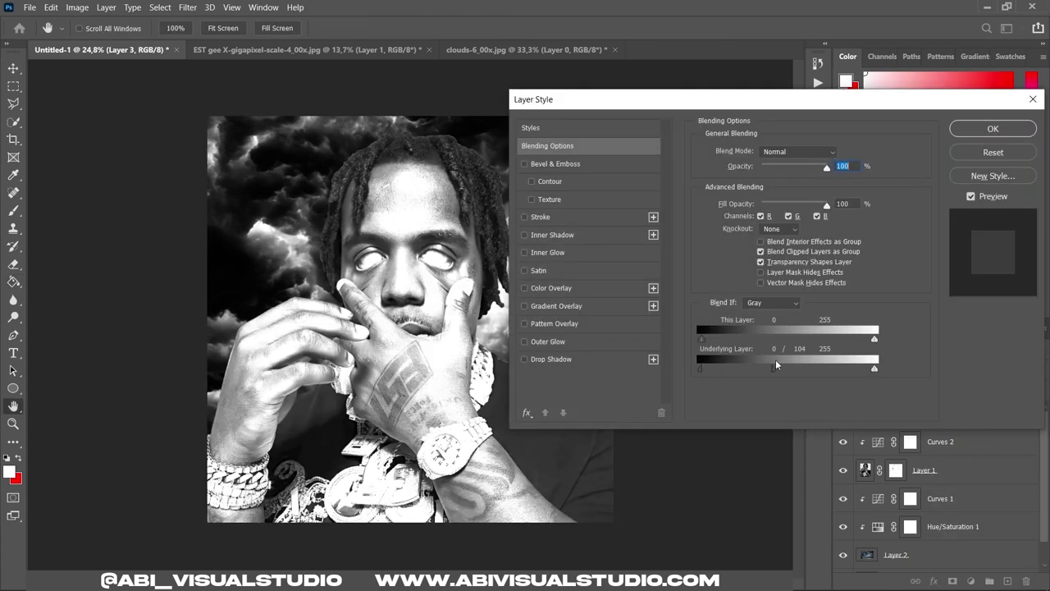
{"action": "key", "text": "Return"}
Hide the white layer with an inverted mask and paint glow right of the shoulder with a 500 brush.
{"action": "left_click", "coordinate": [951, 580]}
{"action": "key", "text": "b"}
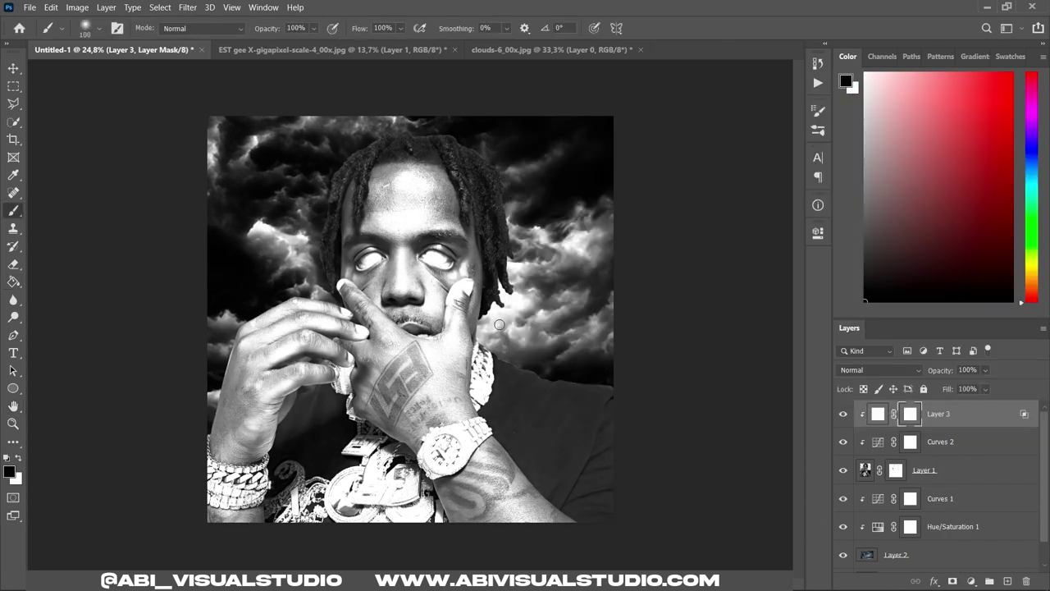
{"action": "key", "text": "ctrl+i"}
{"action": "key", "text": "x"}
{"action": "key", "text": "bracketright"}
{"action": "key", "text": "bracketright"}
{"action": "key", "text": "bracketright"}
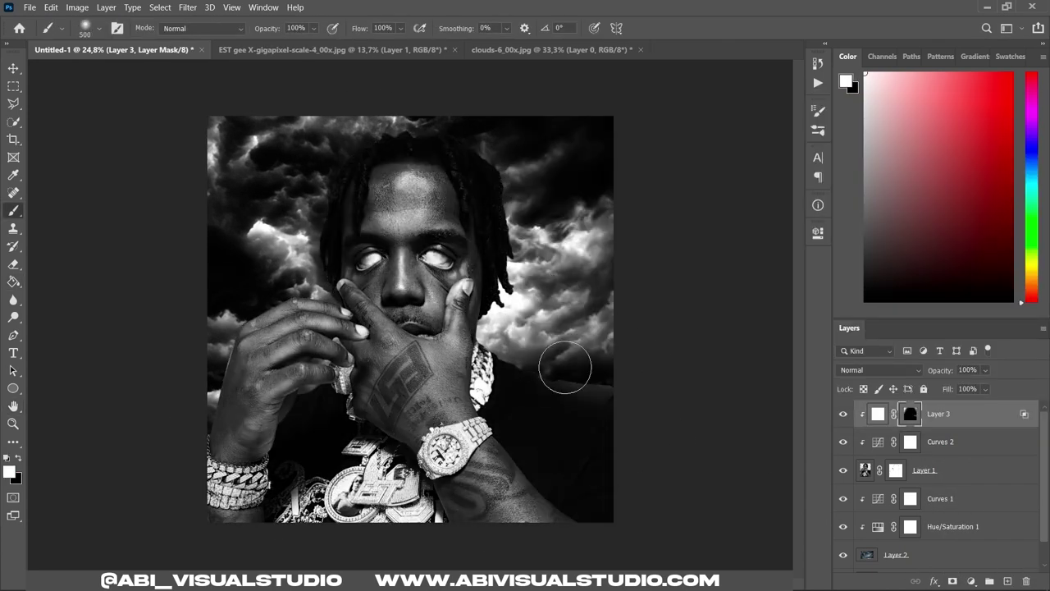
{"action": "left_click_drag", "start_coordinate": [564, 368], "coordinate": [500, 303]}
Paint the glow back over clouds above the head, above the left hand, beside the arm and neck.
{"action": "key", "text": "bracketleft"}
{"action": "key", "text": "bracketleft"}
{"action": "mouse_move", "coordinate": [504, 247]}
{"action": "left_mouse_down"}
{"action": "mouse_move", "coordinate": [397, 118]}
{"action": "mouse_move", "coordinate": [307, 248]}
{"action": "left_mouse_up"}
{"action": "left_click_drag", "start_coordinate": [333, 300], "coordinate": [287, 296]}
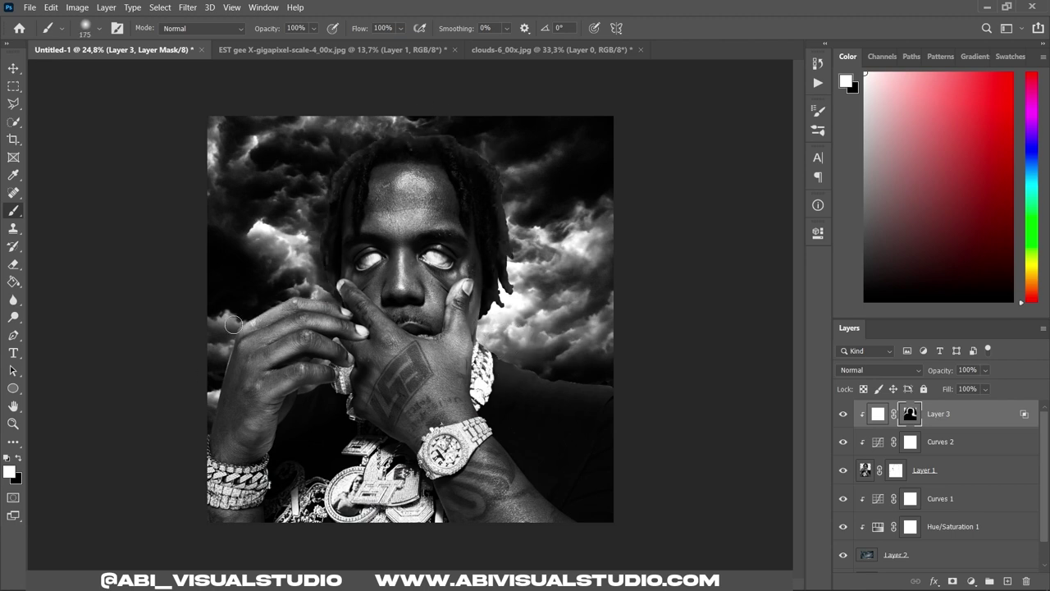
{"action": "left_click_drag", "start_coordinate": [233, 325], "coordinate": [215, 422]}
{"action": "key", "text": "bracketright"}
{"action": "key", "text": "bracketright"}
{"action": "key", "text": "bracketright"}
{"action": "left_click_drag", "start_coordinate": [514, 356], "coordinate": [501, 340]}
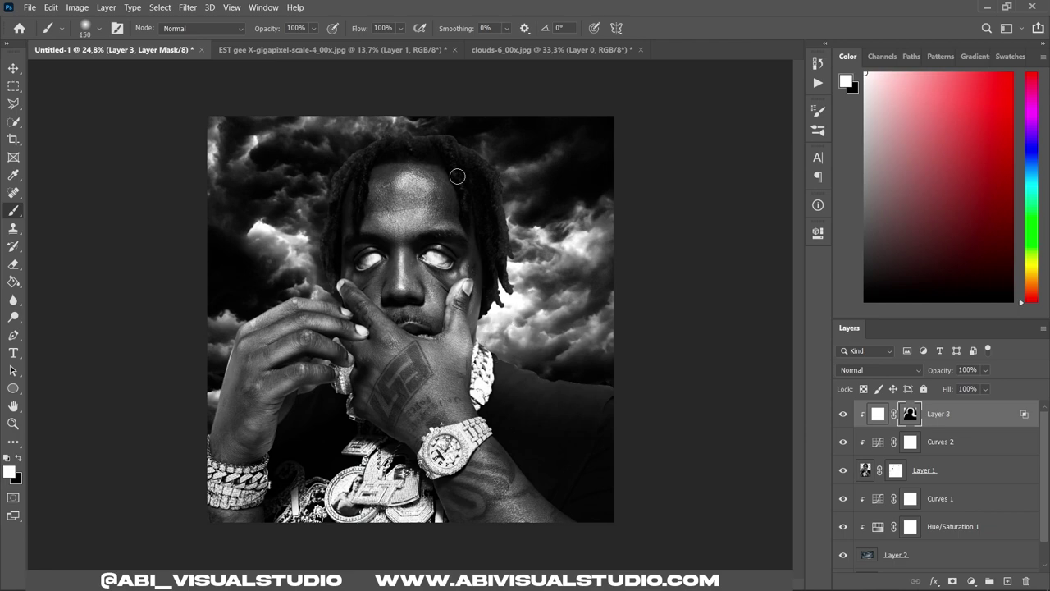
{"action": "scroll", "coordinate": [642, 281], "scroll_direction": "down", "scroll_amount": 3}
{"action": "scroll", "coordinate": [365, 332], "scroll_direction": "up", "scroll_amount": 5}
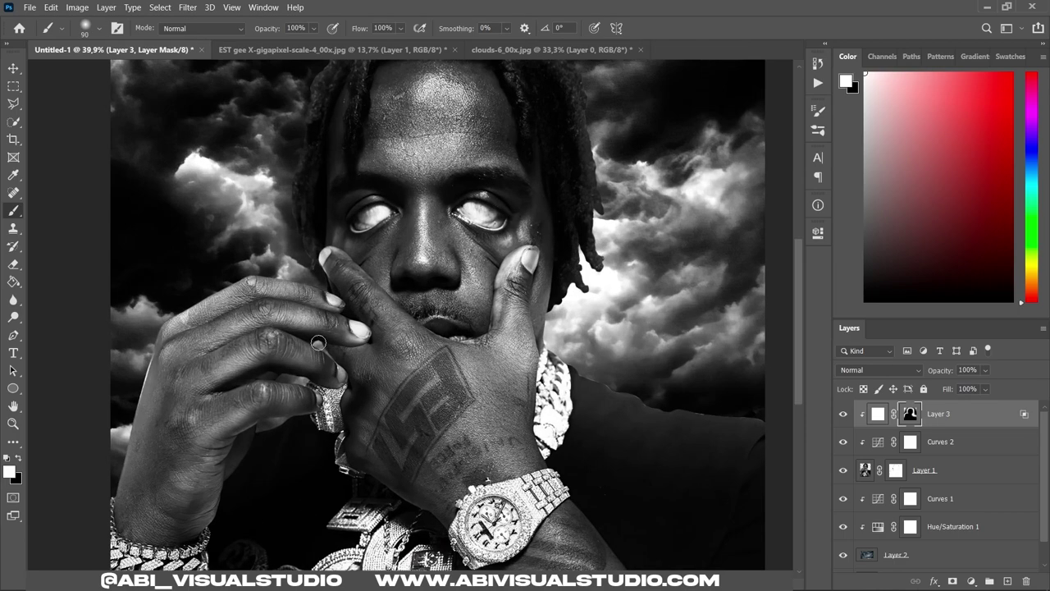
{"action": "scroll", "coordinate": [365, 332], "scroll_direction": "down", "scroll_amount": 3}
Create Layer 4 filled white and hide it behind an inverted black mask, ready to paint white.
{"action": "scroll", "coordinate": [365, 332], "scroll_direction": "up", "scroll_amount": 2}
{"action": "key", "text": "ctrl+shift+n"}
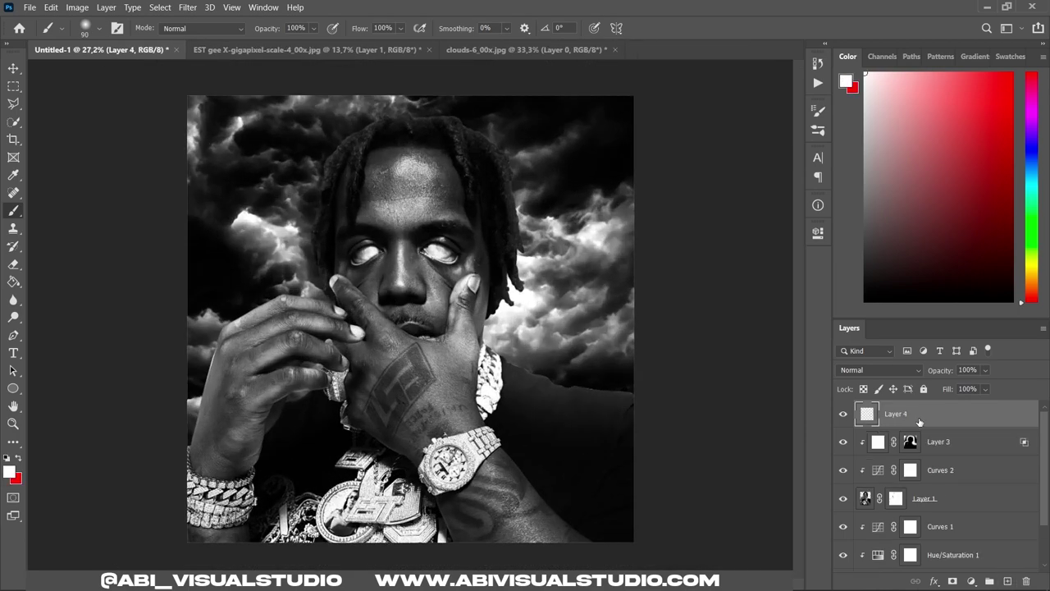
{"action": "key", "text": "g"}
{"action": "left_click", "coordinate": [568, 458]}
{"action": "key", "text": "b"}
{"action": "key", "text": "ctrl+i"}
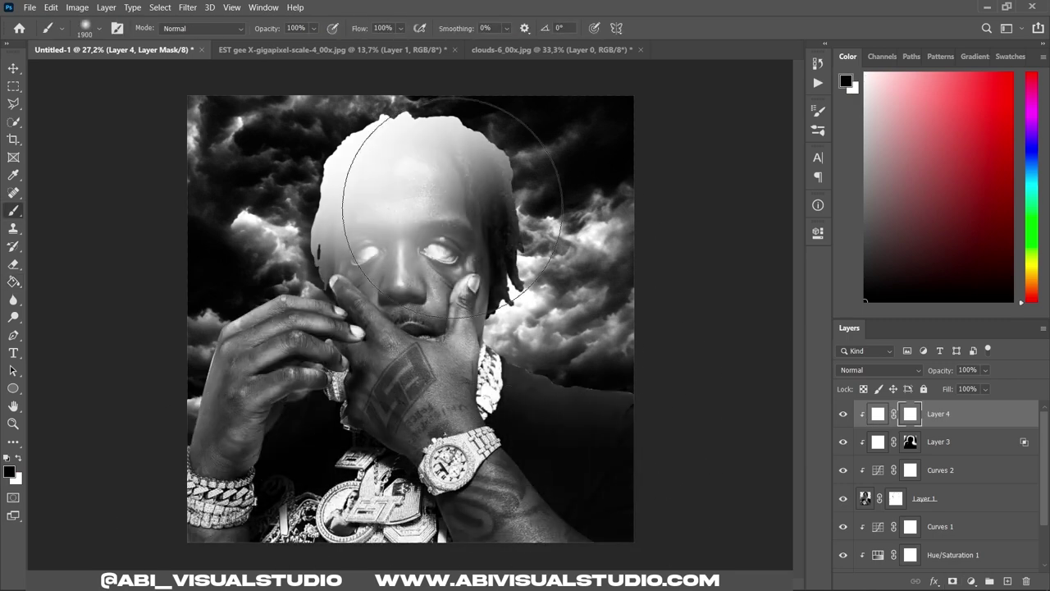
{"action": "key", "text": "x"}
Paint a bright rim along the arm's edge and the finger's upper edge.
{"action": "scroll", "coordinate": [164, 443], "scroll_direction": "up", "scroll_amount": 1}
{"action": "scroll", "coordinate": [164, 444], "scroll_direction": "up", "scroll_amount": 5}
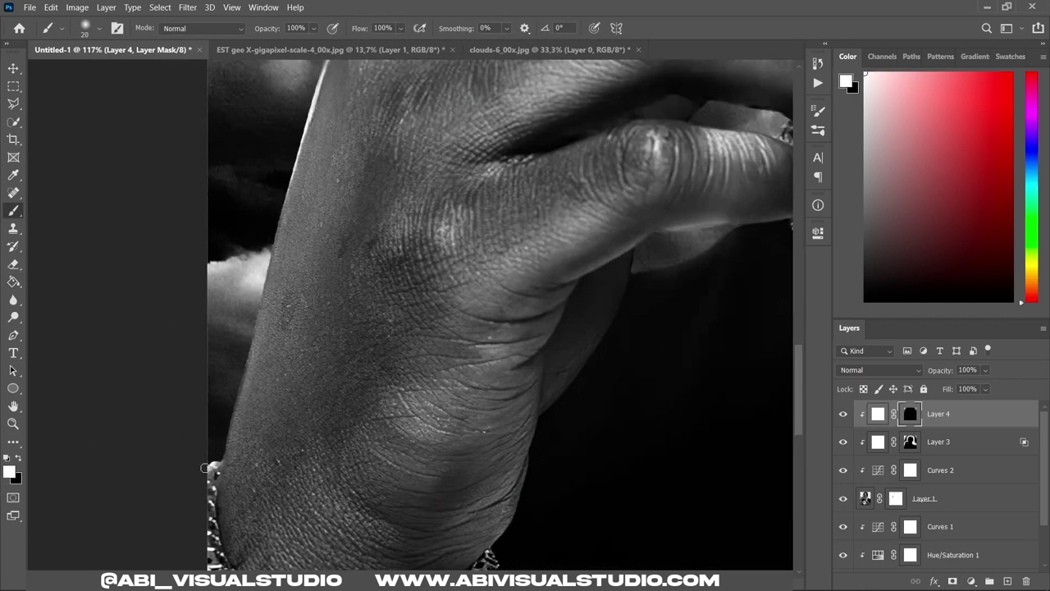
{"action": "key", "text": "bracketright"}
{"action": "mouse_move", "coordinate": [225, 425]}
{"action": "left_mouse_down"}
{"action": "mouse_move", "coordinate": [246, 295]}
{"action": "mouse_move", "coordinate": [287, 168]}
{"action": "left_mouse_up"}
{"action": "scroll", "coordinate": [405, 324], "scroll_direction": "down", "scroll_amount": 3}
{"action": "scroll", "coordinate": [405, 324], "scroll_direction": "up", "scroll_amount": 2}
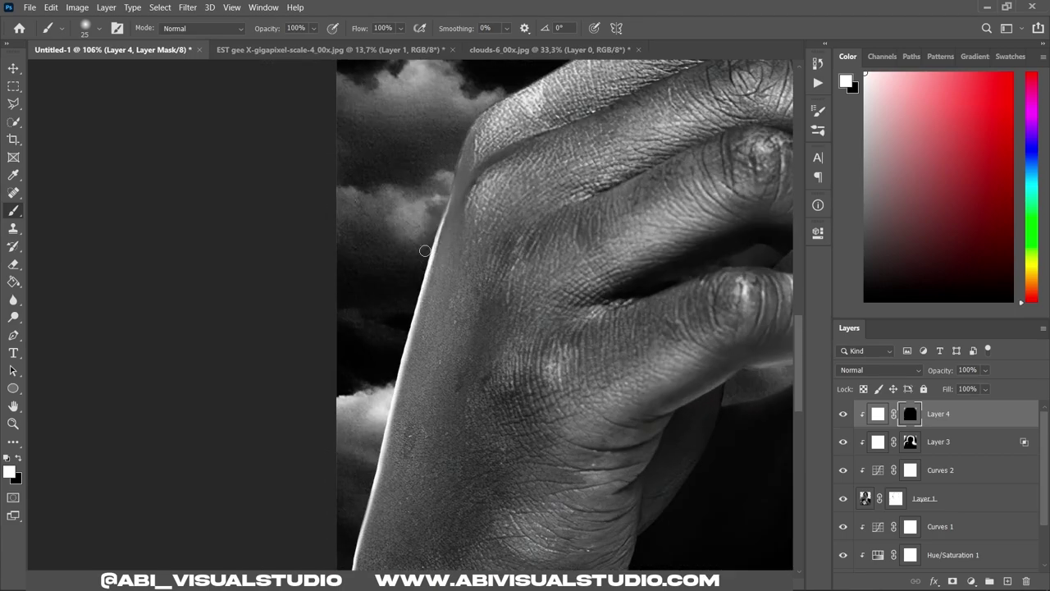
{"action": "scroll", "coordinate": [460, 135], "scroll_direction": "down", "scroll_amount": 2}
{"action": "scroll", "coordinate": [328, 365], "scroll_direction": "up", "scroll_amount": 3}
{"action": "mouse_move", "coordinate": [328, 365]}
{"action": "left_mouse_down"}
{"action": "mouse_move", "coordinate": [401, 305]}
{"action": "mouse_move", "coordinate": [602, 194]}
{"action": "left_mouse_up"}
{"action": "scroll", "coordinate": [602, 194], "scroll_direction": "down", "scroll_amount": 2}
{"action": "scroll", "coordinate": [522, 227], "scroll_direction": "up", "scroll_amount": 2}
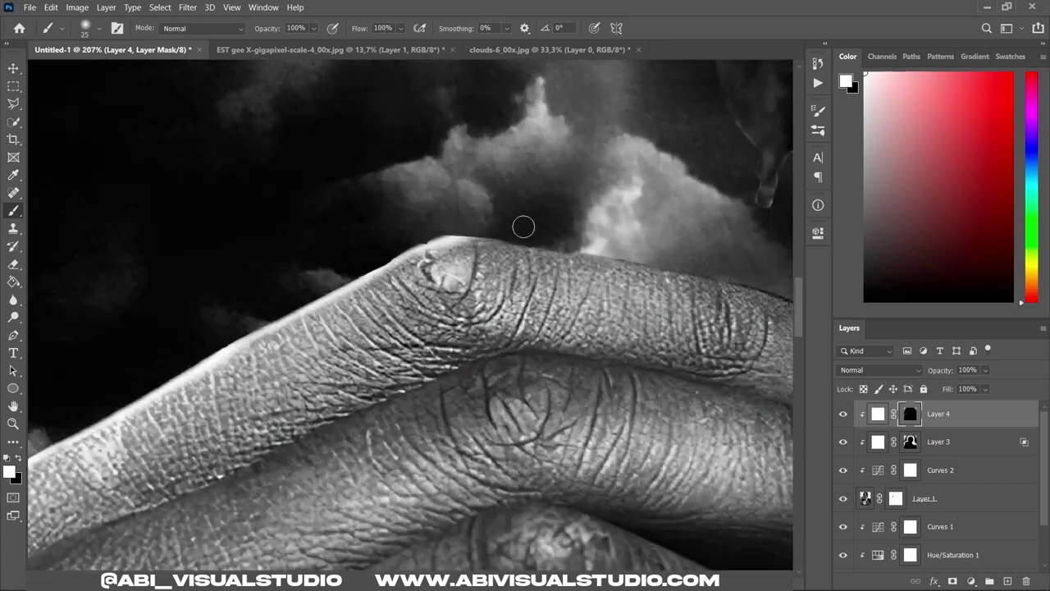
{"action": "left_click_drag", "start_coordinate": [459, 246], "coordinate": [644, 266]}
{"action": "scroll", "coordinate": [517, 251], "scroll_direction": "down", "scroll_amount": 2}
{"action": "scroll", "coordinate": [517, 251], "scroll_direction": "up", "scroll_amount": 2}
Trace glow along the drip's upper edge and tone down excess glow around the fingertip drip.
{"action": "key", "text": "bracketleft"}
{"action": "key", "text": "bracketleft"}
{"action": "key", "text": "bracketleft"}
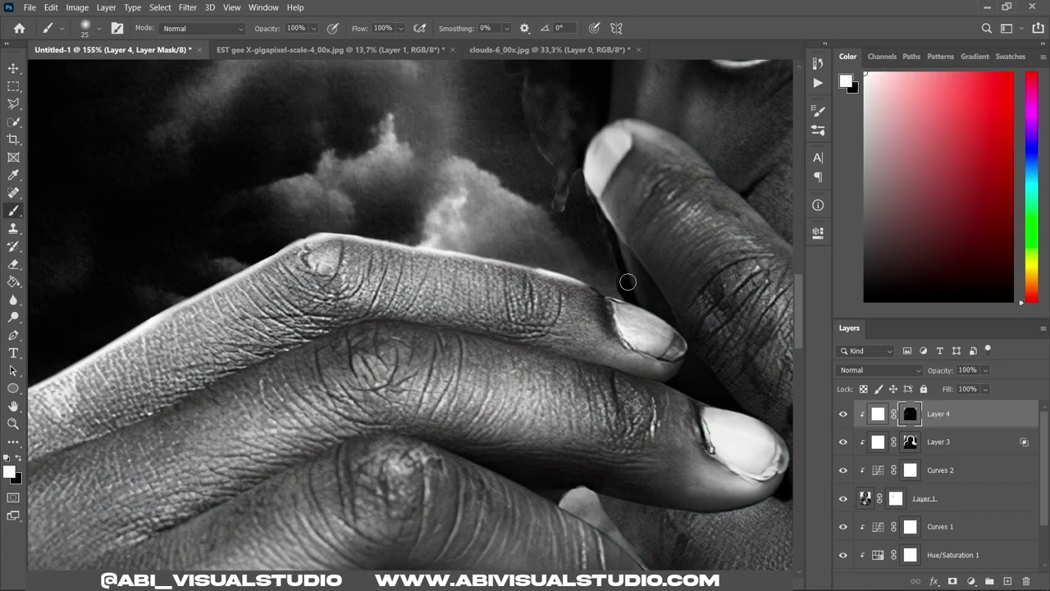
{"action": "scroll", "coordinate": [626, 281], "scroll_direction": "down", "scroll_amount": 2}
{"action": "scroll", "coordinate": [465, 338], "scroll_direction": "up", "scroll_amount": 3}
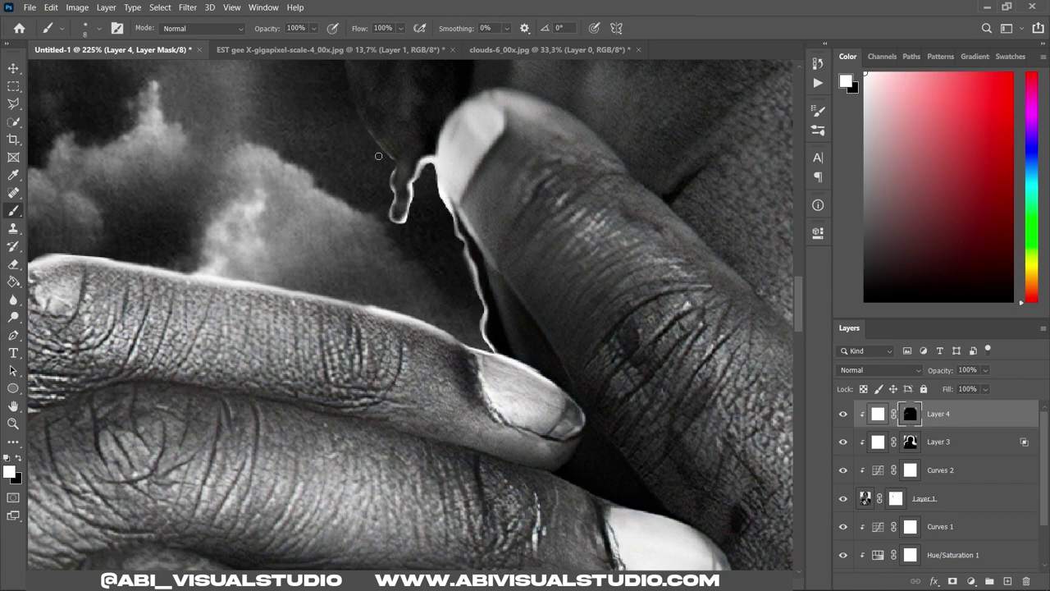
{"action": "key", "text": "bracketright"}
{"action": "key", "text": "bracketright"}
{"action": "key", "text": "bracketright"}
{"action": "left_click_drag", "start_coordinate": [392, 168], "coordinate": [355, 92]}
{"action": "key", "text": "x"}
{"action": "scroll", "coordinate": [385, 164], "scroll_direction": "down", "scroll_amount": 3}
{"action": "scroll", "coordinate": [404, 259], "scroll_direction": "up", "scroll_amount": 3}
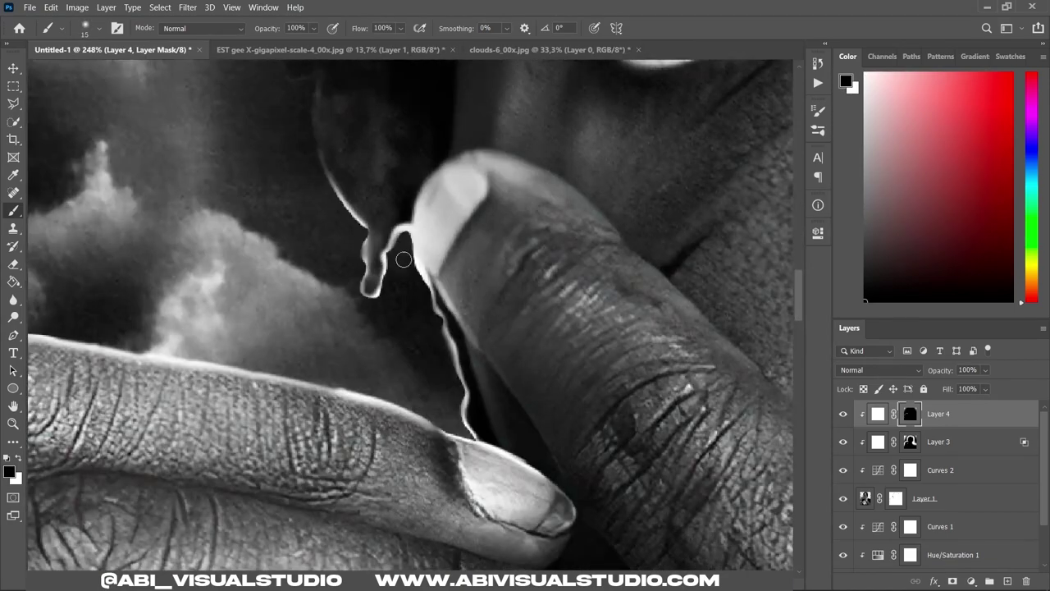
{"action": "key", "text": "bracketright"}
{"action": "left_click_drag", "start_coordinate": [404, 259], "coordinate": [420, 191]}
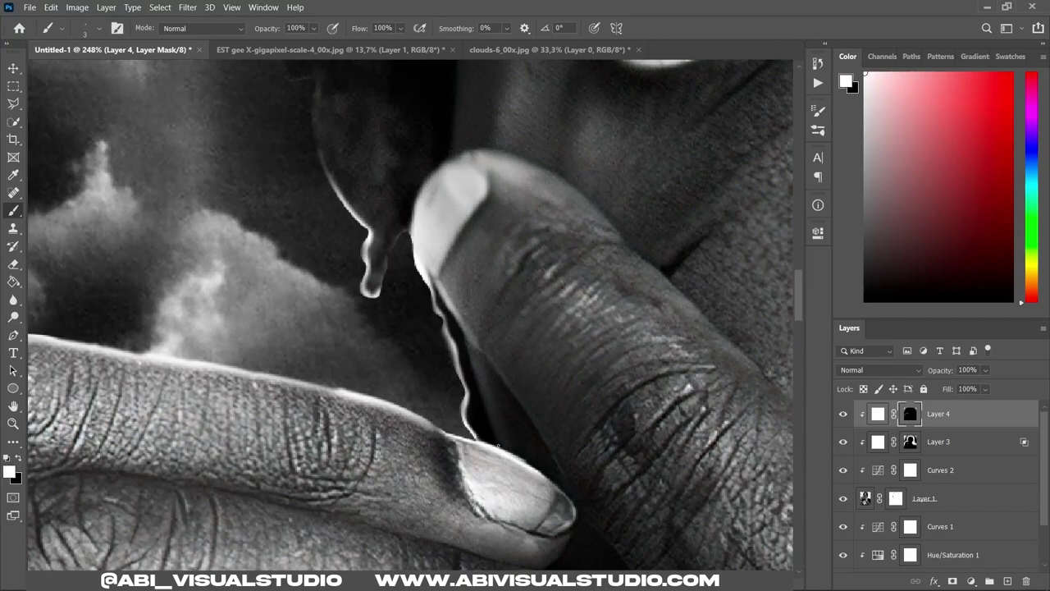
Paint glow along the contour above the chin drip and extend it further up the edge.
{"action": "scroll", "coordinate": [429, 281], "scroll_direction": "down", "scroll_amount": 1}
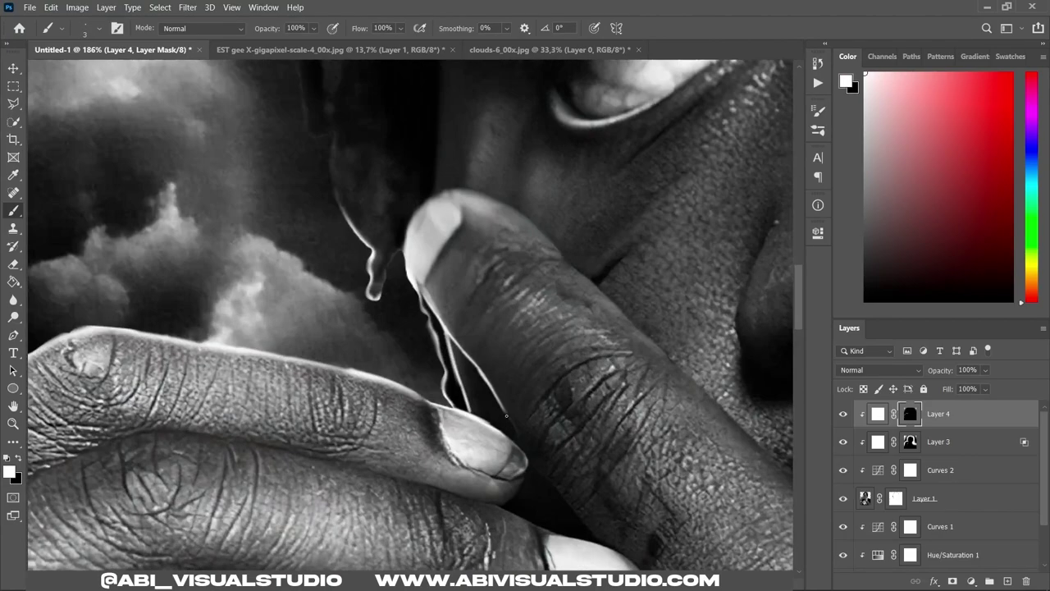
{"action": "scroll", "coordinate": [430, 281], "scroll_direction": "down", "scroll_amount": 4}
{"action": "scroll", "coordinate": [430, 281], "scroll_direction": "up", "scroll_amount": 6}
{"action": "scroll", "coordinate": [406, 251], "scroll_direction": "down", "scroll_amount": 4}
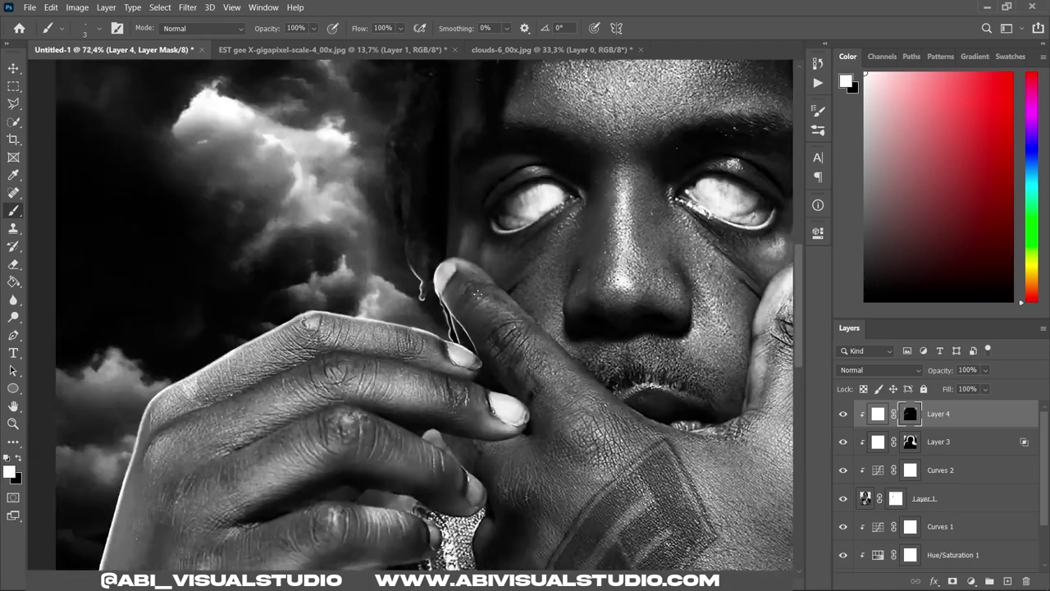
{"action": "scroll", "coordinate": [407, 251], "scroll_direction": "up", "scroll_amount": 3}
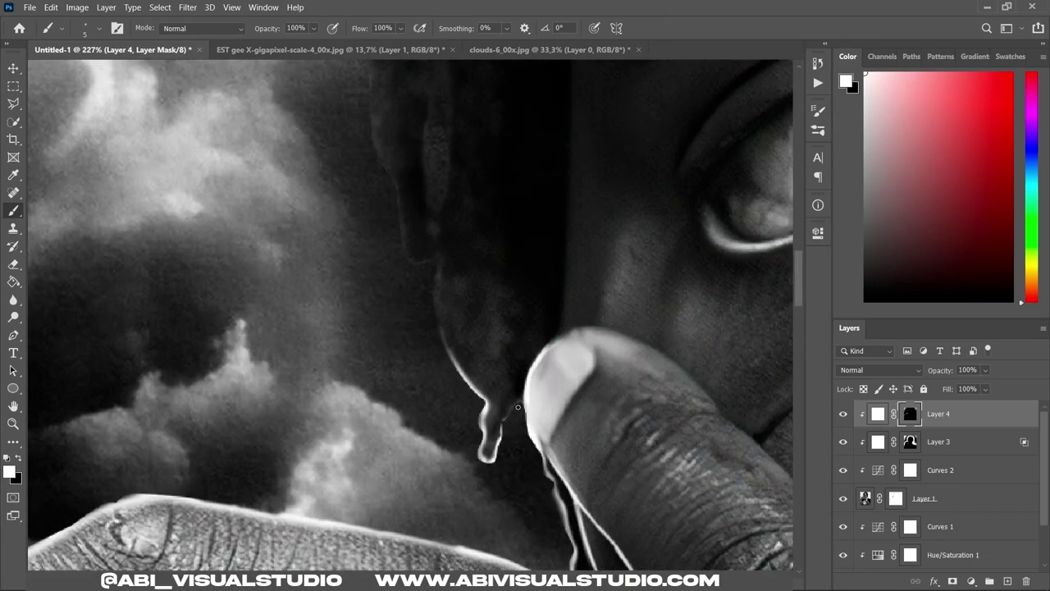
{"action": "key", "text": "bracketright"}
{"action": "key", "text": "bracketright"}
{"action": "mouse_move", "coordinate": [489, 385]}
{"action": "left_mouse_down"}
{"action": "mouse_move", "coordinate": [430, 274]}
{"action": "mouse_move", "coordinate": [432, 298]}
{"action": "left_mouse_up"}
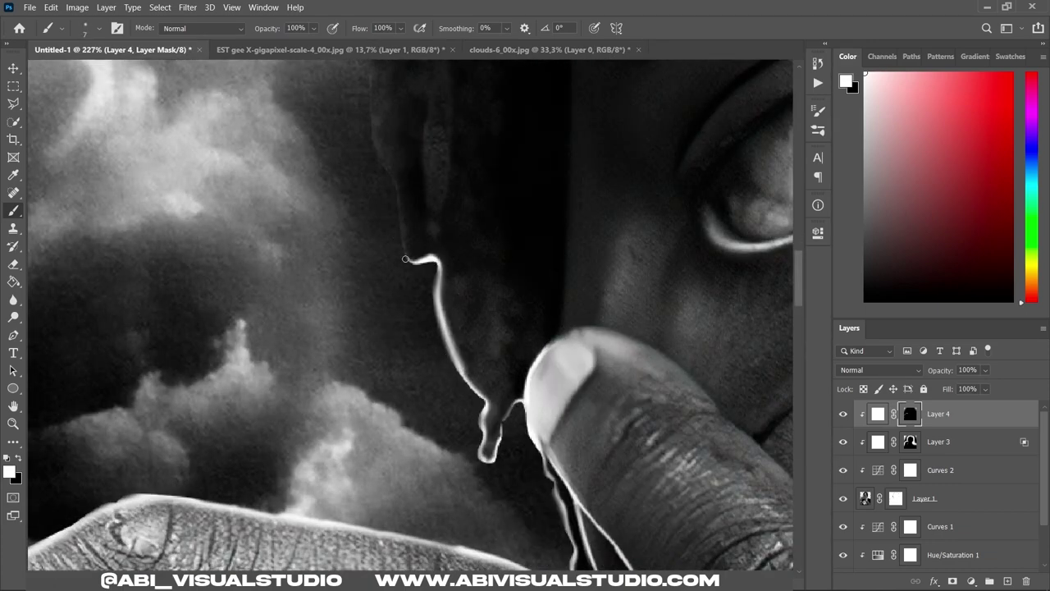
{"action": "left_click_drag", "start_coordinate": [384, 173], "coordinate": [376, 152]}
{"action": "scroll", "coordinate": [457, 345], "scroll_direction": "down", "scroll_amount": 2}
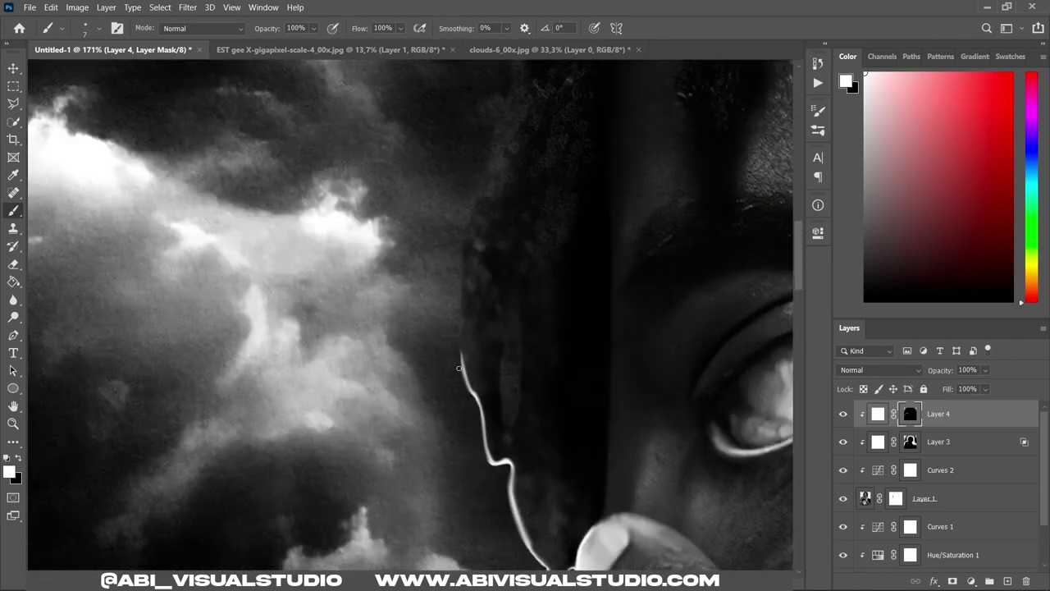
{"action": "key", "text": "bracketright"}
{"action": "key", "text": "bracketright"}
{"action": "key", "text": "bracketright"}
{"action": "scroll", "coordinate": [460, 248], "scroll_direction": "down", "scroll_amount": 3}
{"action": "scroll", "coordinate": [465, 353], "scroll_direction": "up", "scroll_amount": 2}
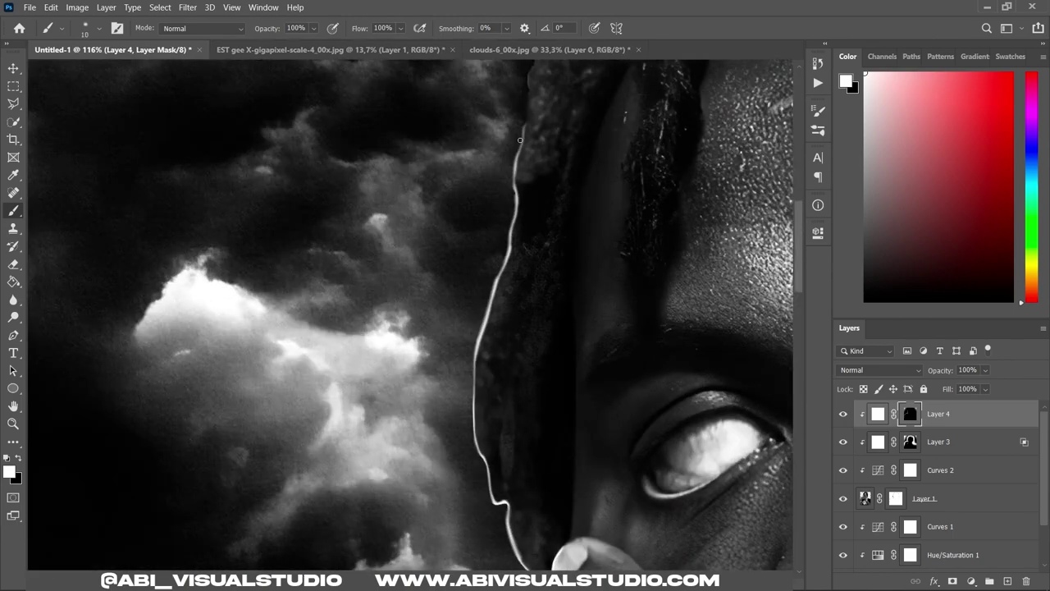
Paint the glow up the hair edge against the clouds and along the next stretch.
{"action": "left_click_drag", "start_coordinate": [520, 140], "coordinate": [517, 163]}
{"action": "scroll", "coordinate": [517, 162], "scroll_direction": "down", "scroll_amount": 2}
{"action": "scroll", "coordinate": [365, 305], "scroll_direction": "up", "scroll_amount": 4}
{"action": "left_click_drag", "start_coordinate": [377, 248], "coordinate": [365, 305]}
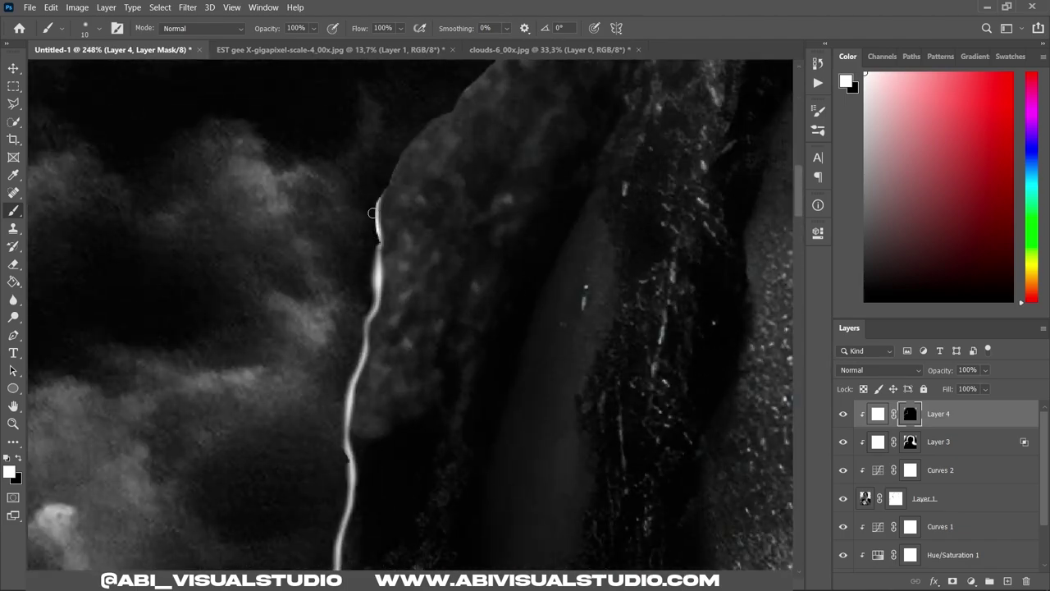
{"action": "scroll", "coordinate": [424, 123], "scroll_direction": "down", "scroll_amount": 2}
{"action": "scroll", "coordinate": [410, 402], "scroll_direction": "up", "scroll_amount": 2}
{"action": "mouse_move", "coordinate": [410, 402]}
{"action": "left_mouse_down"}
{"action": "mouse_move", "coordinate": [557, 237]}
{"action": "mouse_move", "coordinate": [672, 184]}
{"action": "left_mouse_up"}
{"action": "scroll", "coordinate": [410, 246], "scroll_direction": "down", "scroll_amount": 3}
Paint a thin white glow along the shoulder edge against the clouds on Layer 4's mask.
{"action": "scroll", "coordinate": [271, 263], "scroll_direction": "up", "scroll_amount": 2}
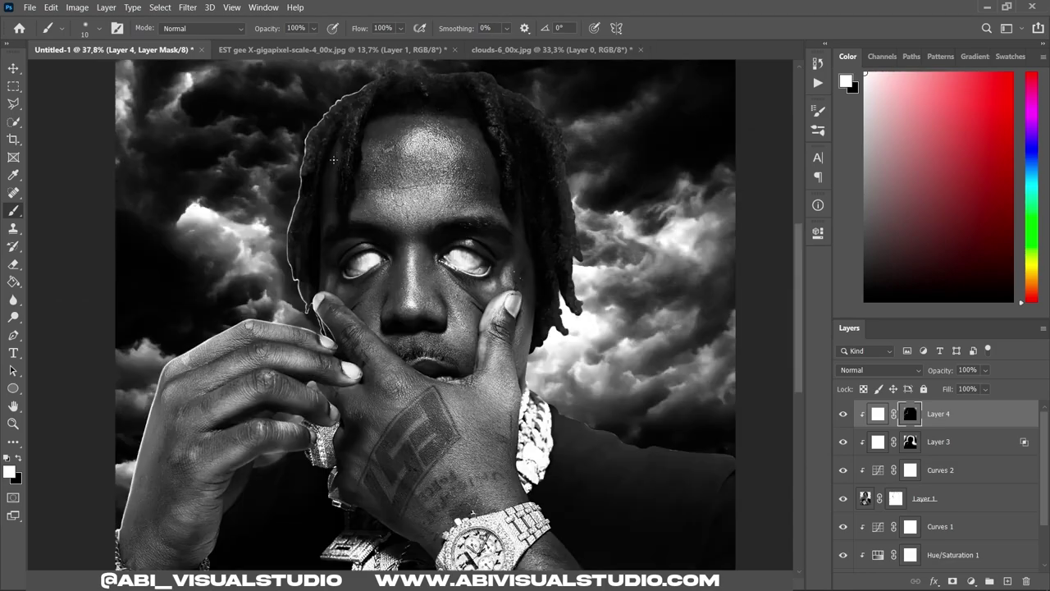
{"action": "scroll", "coordinate": [262, 260], "scroll_direction": "up", "scroll_amount": 2}
{"action": "scroll", "coordinate": [262, 260], "scroll_direction": "down", "scroll_amount": 3}
{"action": "scroll", "coordinate": [251, 386], "scroll_direction": "up", "scroll_amount": 3}
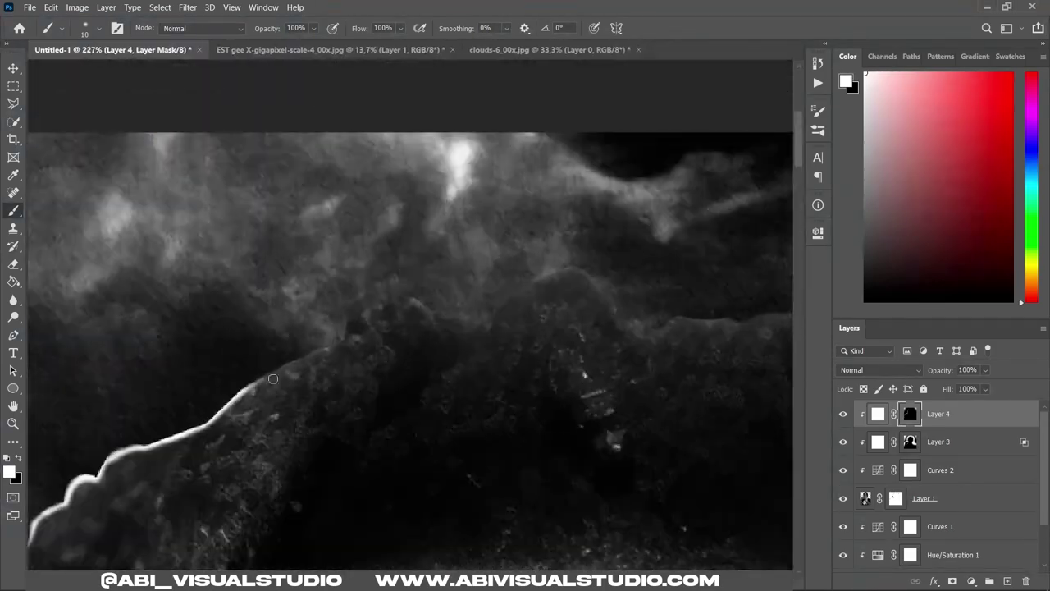
{"action": "mouse_move", "coordinate": [250, 385]}
{"action": "left_mouse_down"}
{"action": "mouse_move", "coordinate": [340, 316]}
{"action": "mouse_move", "coordinate": [401, 293]}
{"action": "mouse_move", "coordinate": [507, 294]}
{"action": "left_mouse_up"}
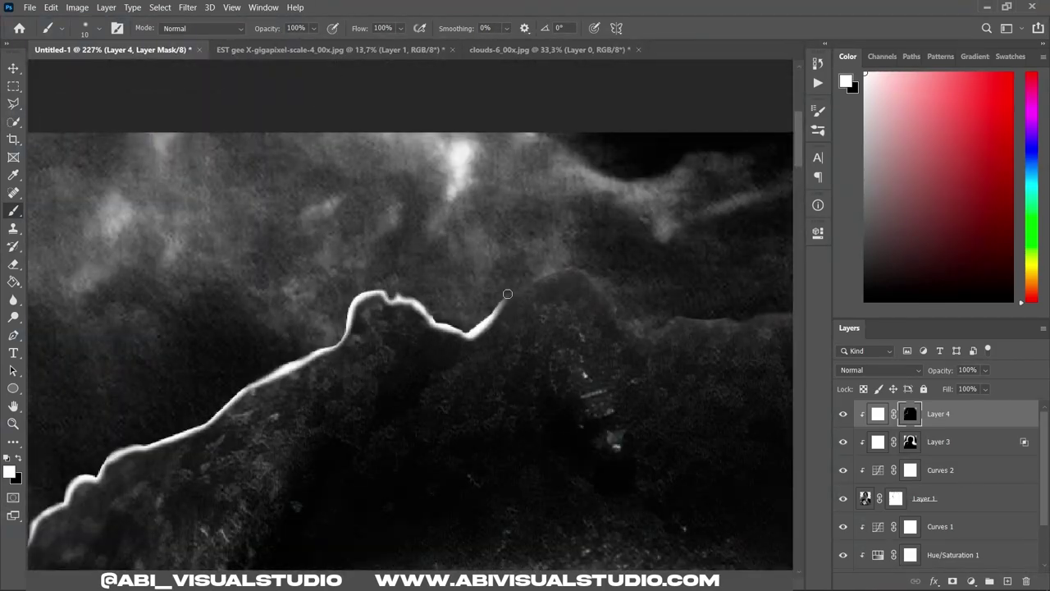
{"action": "scroll", "coordinate": [680, 315], "scroll_direction": "down", "scroll_amount": 2}
{"action": "left_click_drag", "start_coordinate": [432, 310], "coordinate": [467, 305]}
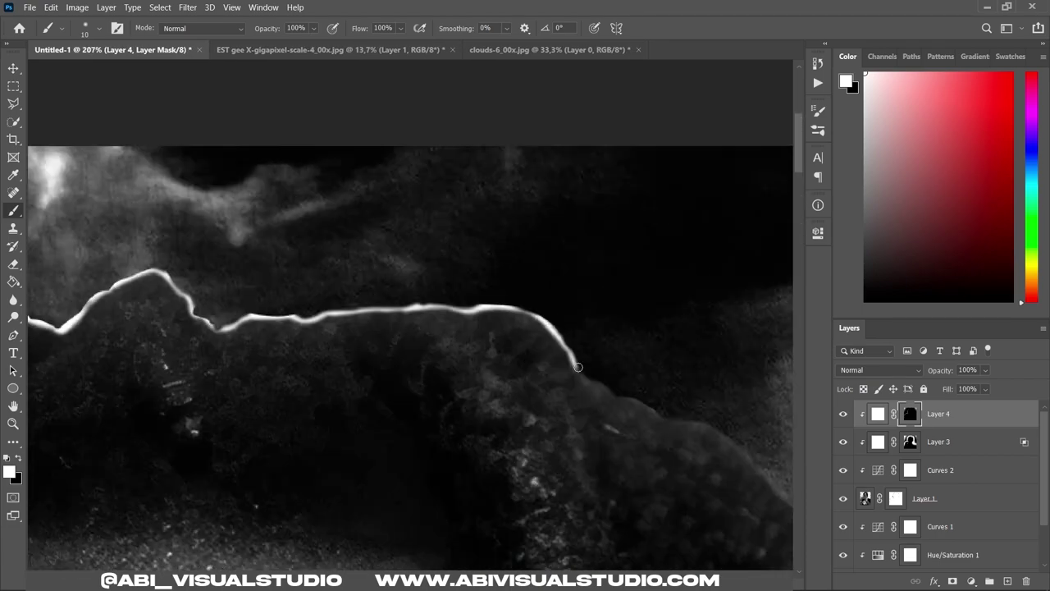
{"action": "left_click_drag", "start_coordinate": [577, 367], "coordinate": [615, 394]}
Bring the dreadlock edge into view and extend the white glow along the shoulder line.
{"action": "key", "text": "x"}
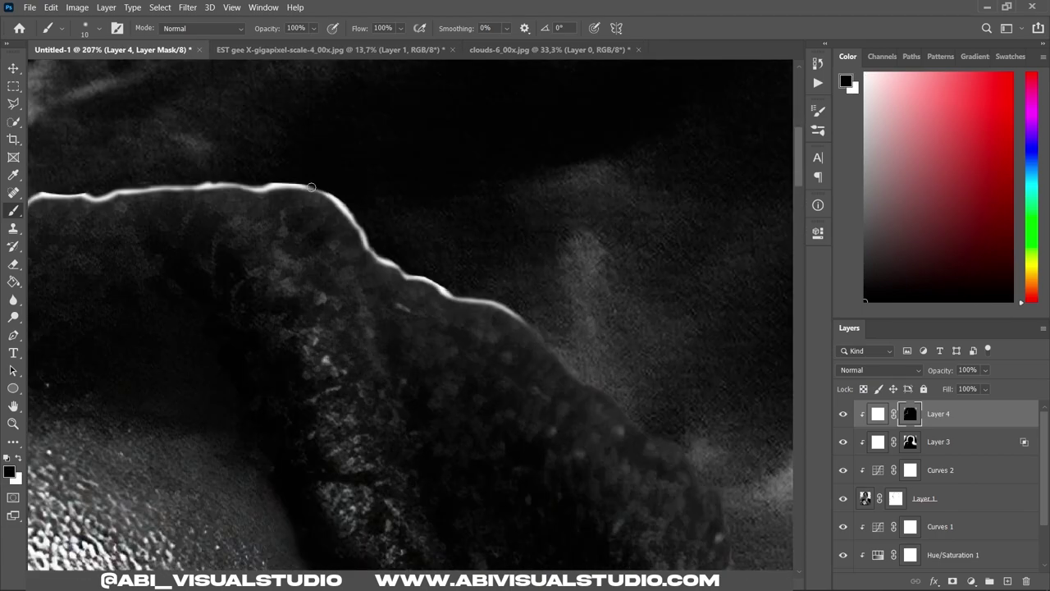
{"action": "key", "text": "x"}
{"action": "scroll", "coordinate": [389, 252], "scroll_direction": "down", "scroll_amount": 2}
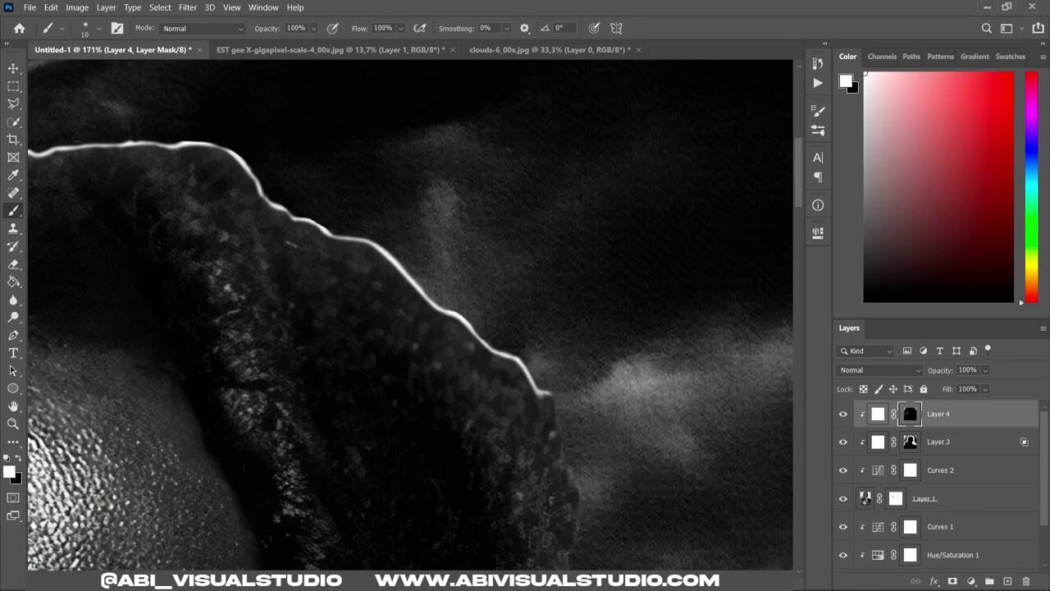
{"action": "scroll", "coordinate": [581, 514], "scroll_direction": "down", "scroll_amount": 2}
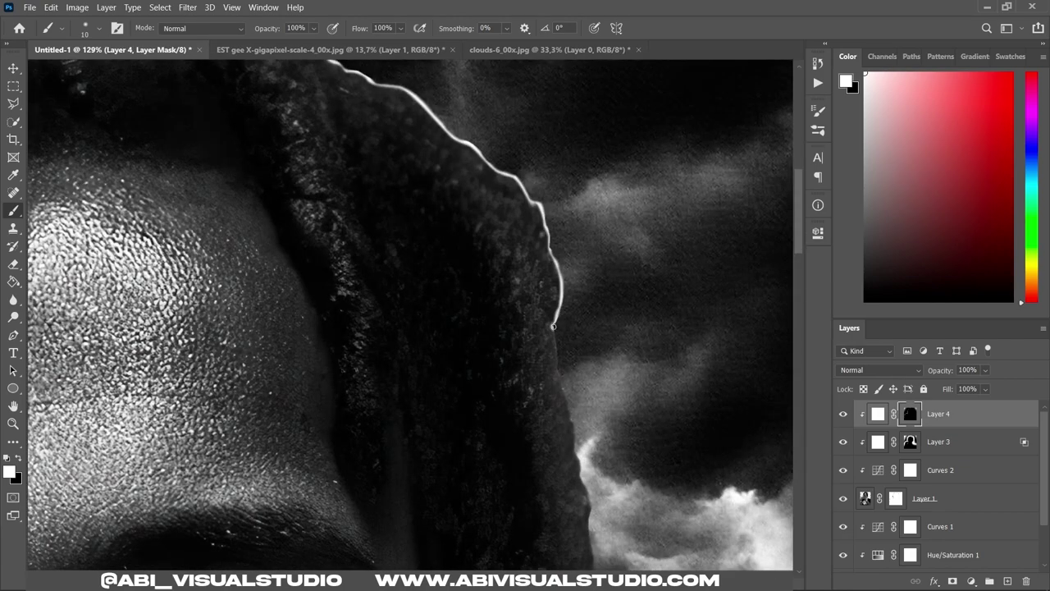
{"action": "scroll", "coordinate": [589, 456], "scroll_direction": "up", "scroll_amount": 2}
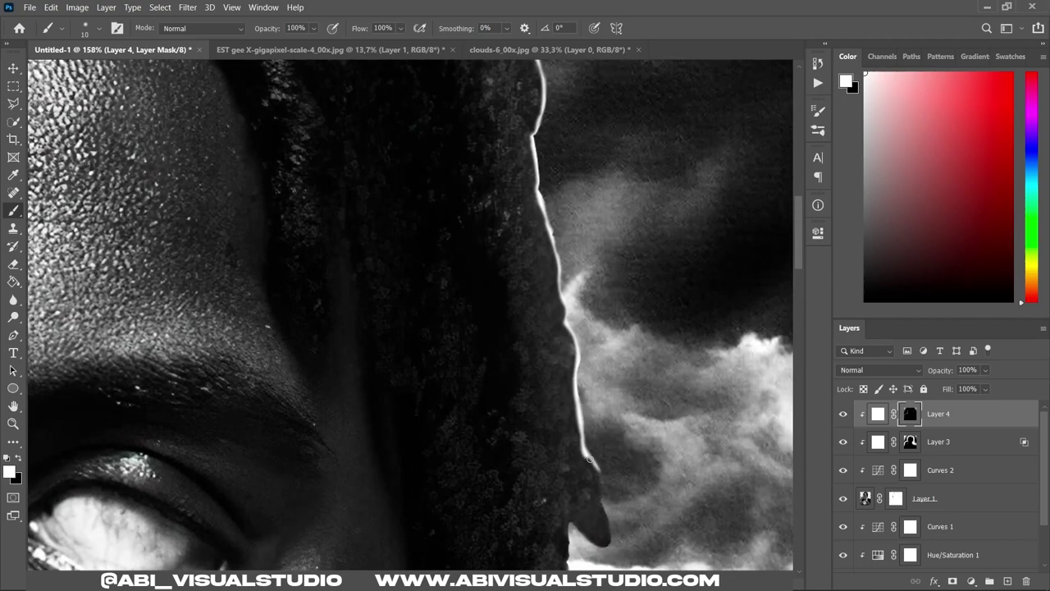
{"action": "left_click_drag", "start_coordinate": [589, 456], "coordinate": [533, 205]}
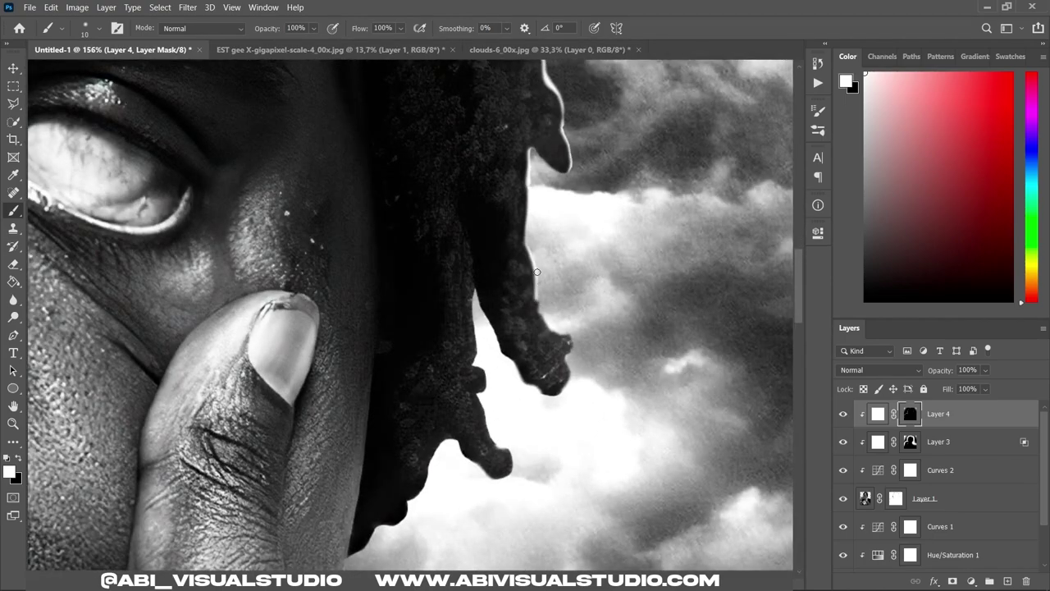
{"action": "scroll", "coordinate": [521, 384], "scroll_direction": "down", "scroll_amount": 2}
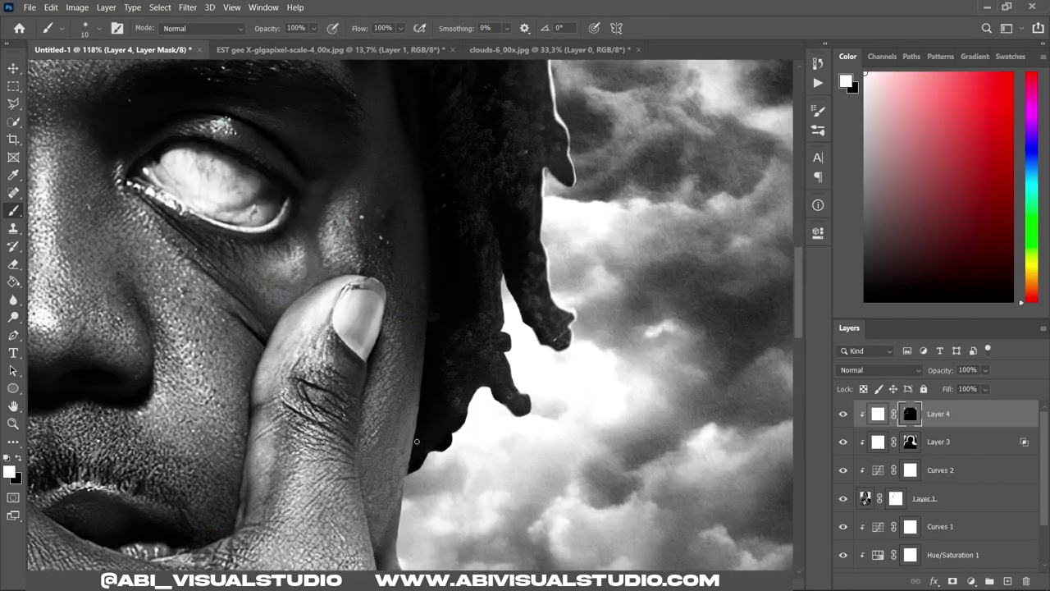
{"action": "scroll", "coordinate": [522, 384], "scroll_direction": "up", "scroll_amount": 3}
{"action": "scroll", "coordinate": [482, 415], "scroll_direction": "down", "scroll_amount": 3}
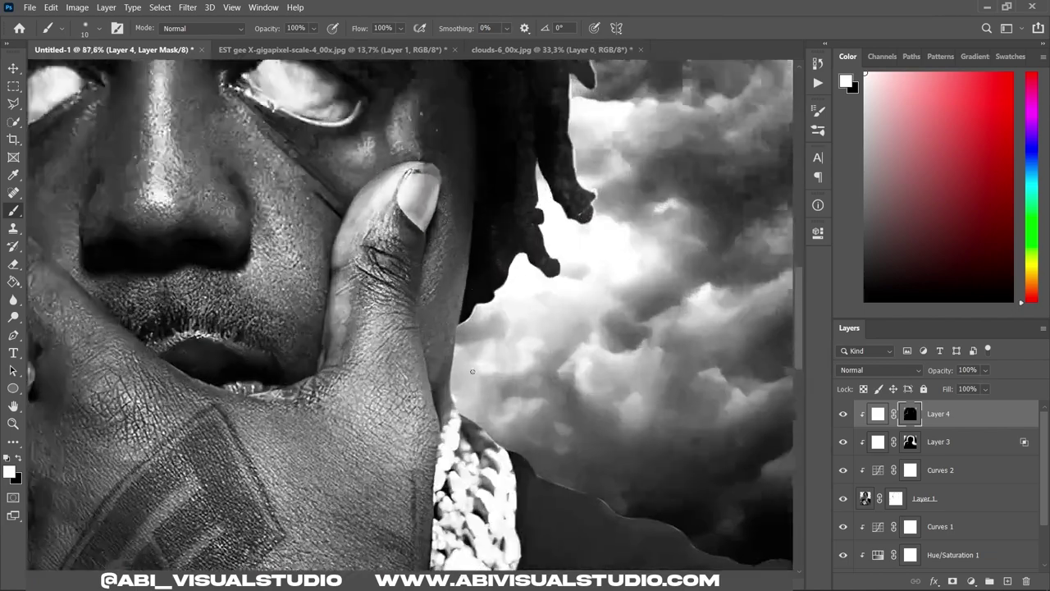
{"action": "scroll", "coordinate": [445, 359], "scroll_direction": "up", "scroll_amount": 3}
{"action": "scroll", "coordinate": [446, 449], "scroll_direction": "down", "scroll_amount": 2}
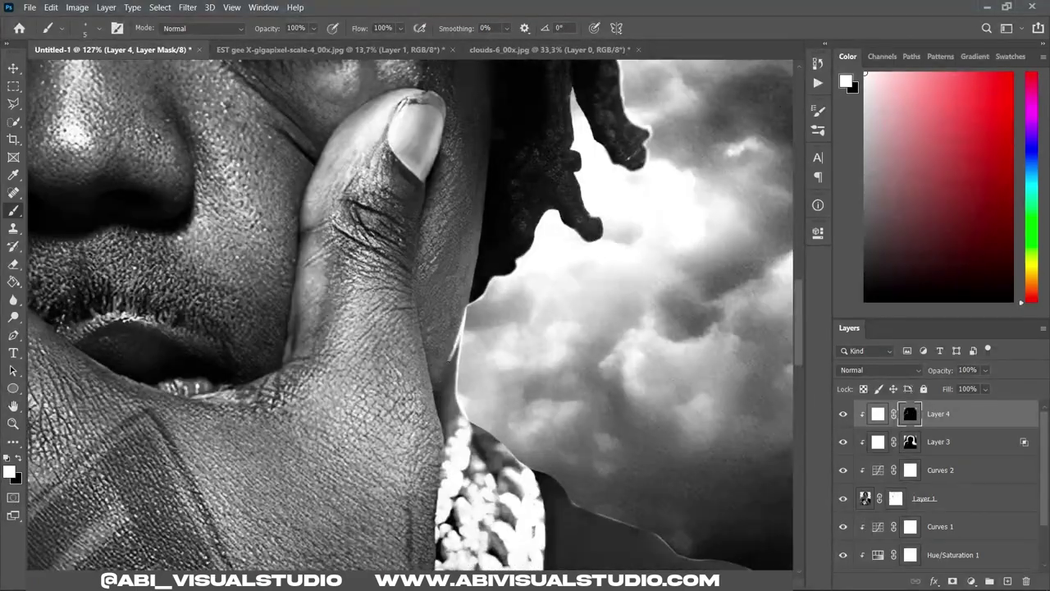
{"action": "scroll", "coordinate": [529, 318], "scroll_direction": "down", "scroll_amount": 3}
{"action": "scroll", "coordinate": [529, 318], "scroll_direction": "up", "scroll_amount": 3}
{"action": "scroll", "coordinate": [282, 319], "scroll_direction": "up", "scroll_amount": 2}
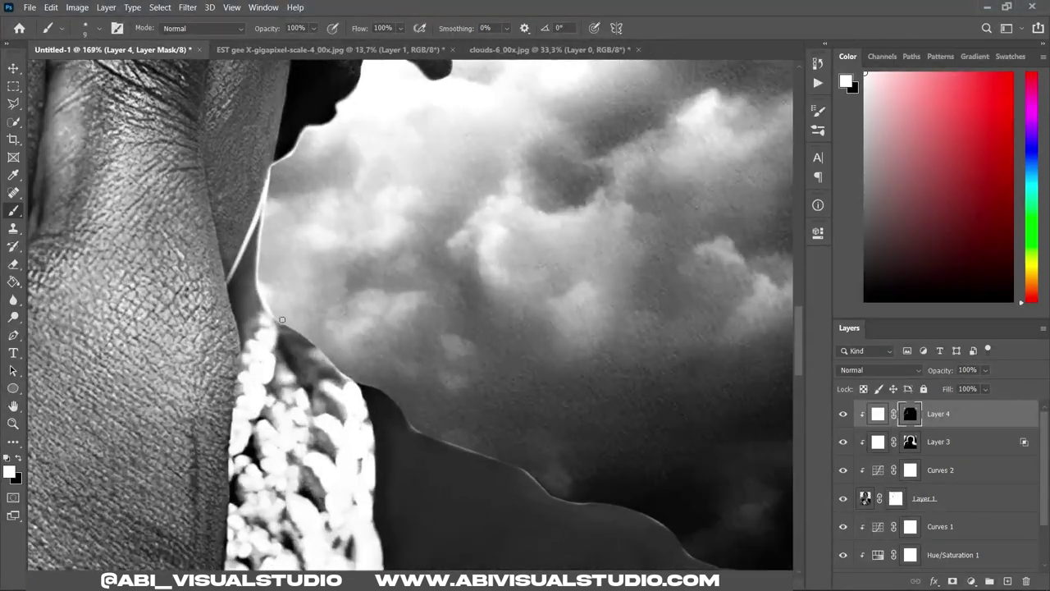
{"action": "scroll", "coordinate": [357, 379], "scroll_direction": "down", "scroll_amount": 2}
{"action": "scroll", "coordinate": [394, 352], "scroll_direction": "up", "scroll_amount": 2}
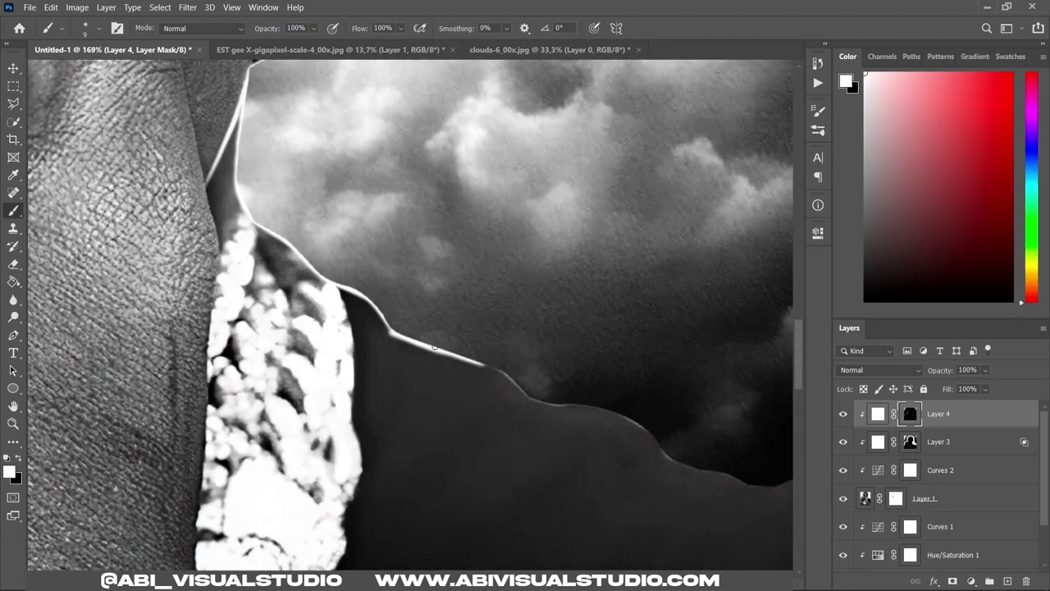
{"action": "scroll", "coordinate": [459, 361], "scroll_direction": "down", "scroll_amount": 2}
{"action": "scroll", "coordinate": [301, 213], "scroll_direction": "up", "scroll_amount": 2}
{"action": "scroll", "coordinate": [301, 213], "scroll_direction": "down", "scroll_amount": 1}
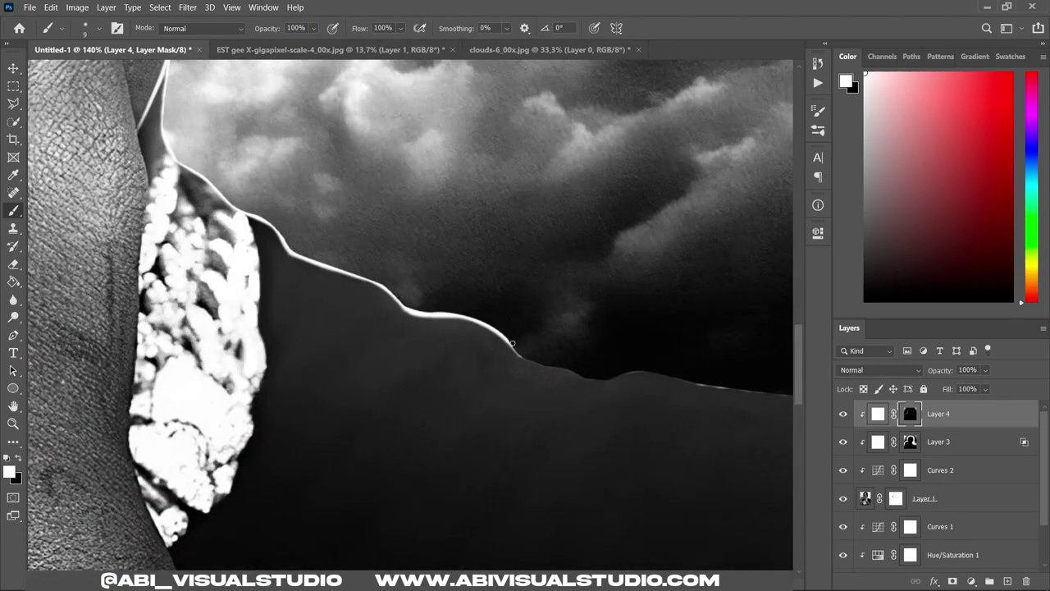
{"action": "left_click_drag", "start_coordinate": [604, 378], "coordinate": [468, 328]}
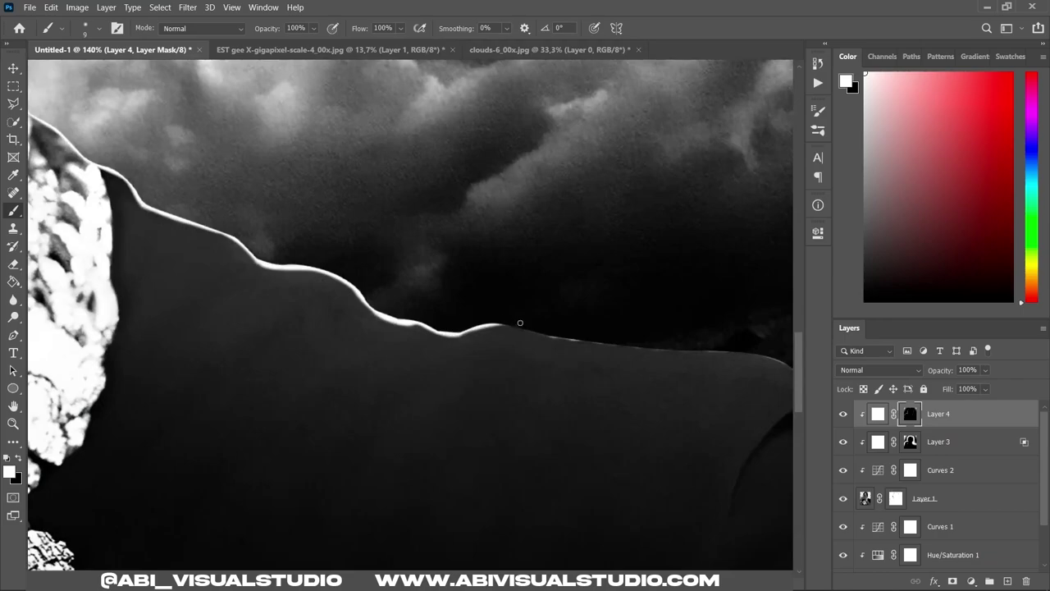
{"action": "left_click_drag", "start_coordinate": [577, 343], "coordinate": [750, 354]}
Zoom around the hair and shoulder outline to check the rim glow, enlarging the brush.
{"action": "scroll", "coordinate": [657, 354], "scroll_direction": "down", "scroll_amount": 2}
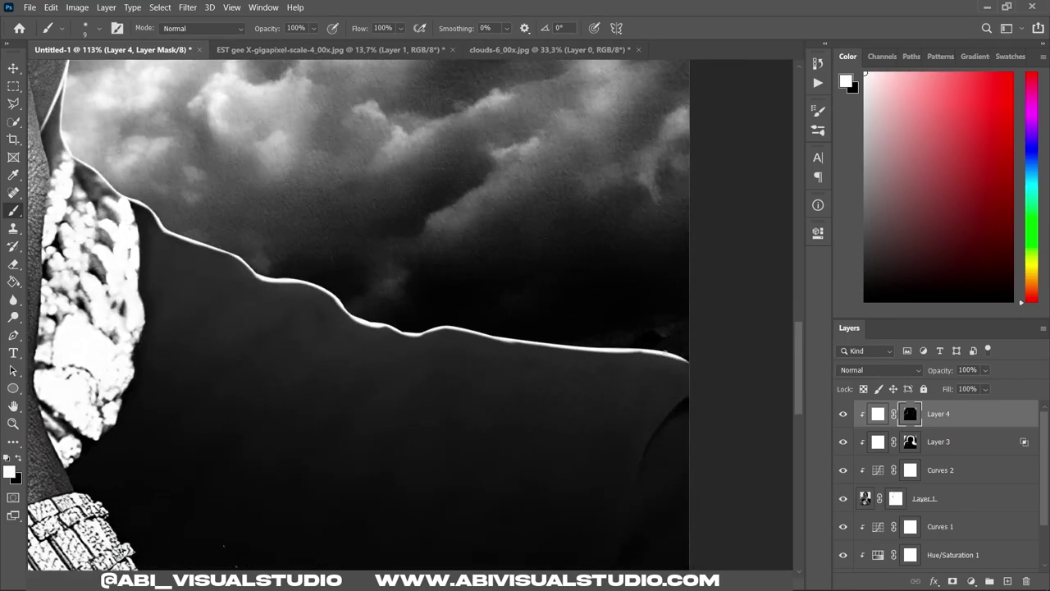
{"action": "scroll", "coordinate": [376, 367], "scroll_direction": "down", "scroll_amount": 3}
{"action": "scroll", "coordinate": [376, 367], "scroll_direction": "up", "scroll_amount": 1}
{"action": "scroll", "coordinate": [307, 229], "scroll_direction": "up", "scroll_amount": 1}
{"action": "scroll", "coordinate": [307, 230], "scroll_direction": "up", "scroll_amount": 2}
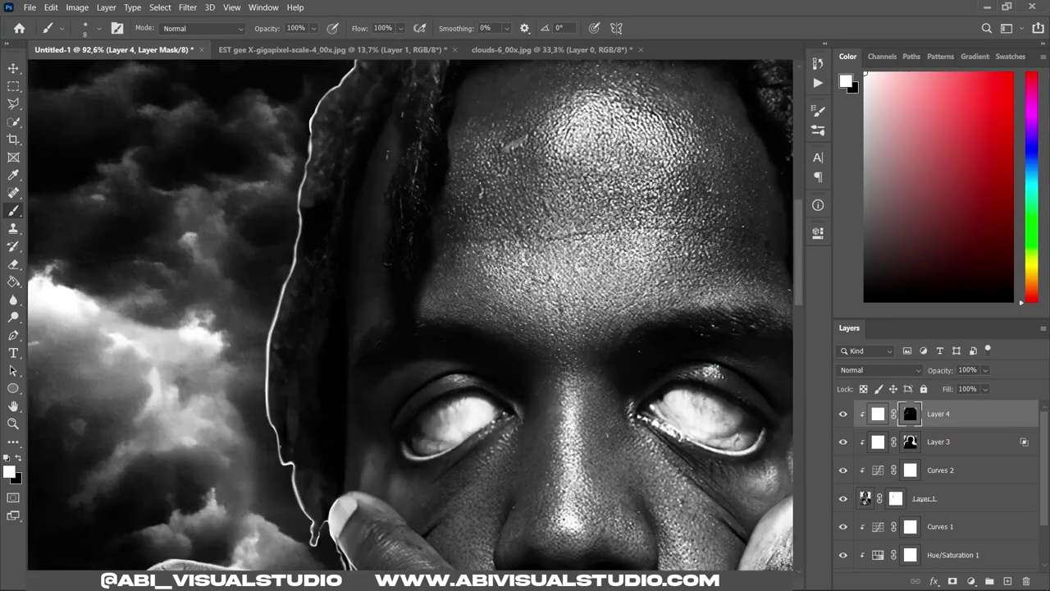
{"action": "scroll", "coordinate": [307, 229], "scroll_direction": "up", "scroll_amount": 2}
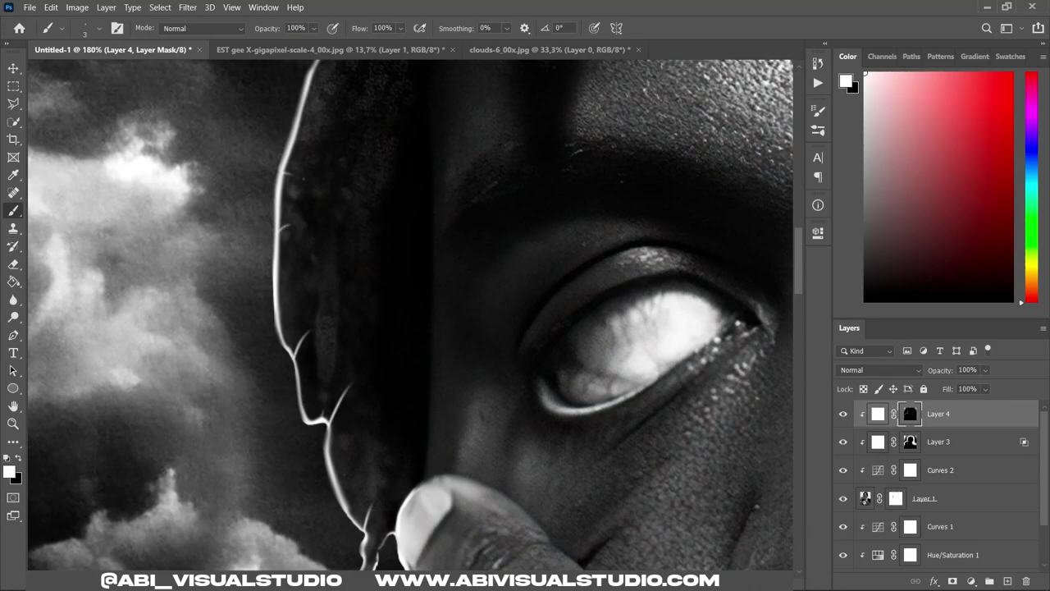
{"action": "scroll", "coordinate": [410, 315], "scroll_direction": "down", "scroll_amount": 3}
{"action": "scroll", "coordinate": [410, 328], "scroll_direction": "up", "scroll_amount": 3}
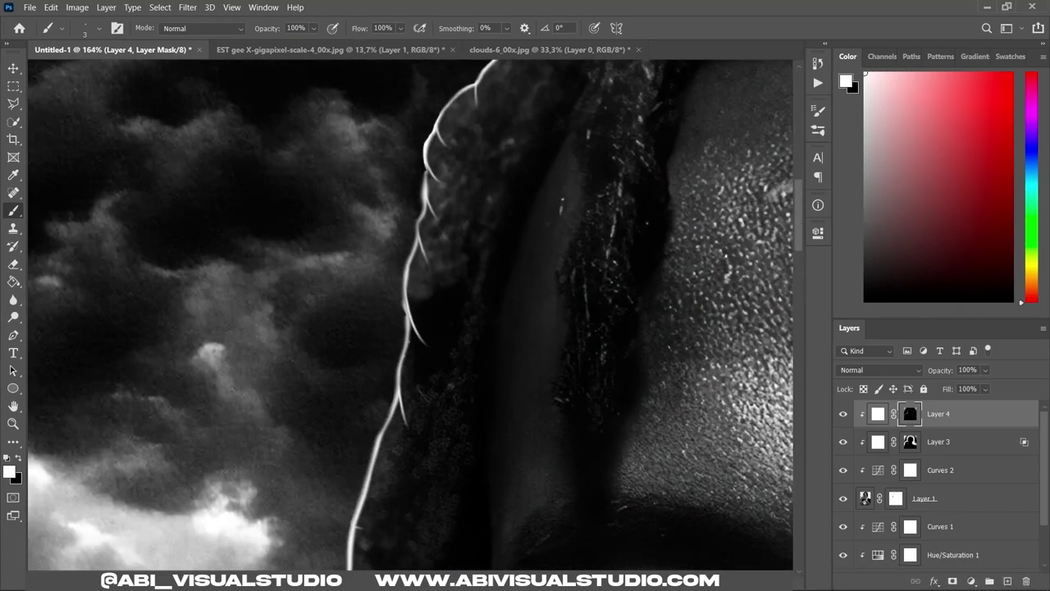
{"action": "scroll", "coordinate": [414, 345], "scroll_direction": "down", "scroll_amount": 2}
{"action": "scroll", "coordinate": [423, 359], "scroll_direction": "up", "scroll_amount": 2}
{"action": "scroll", "coordinate": [402, 361], "scroll_direction": "down", "scroll_amount": 2}
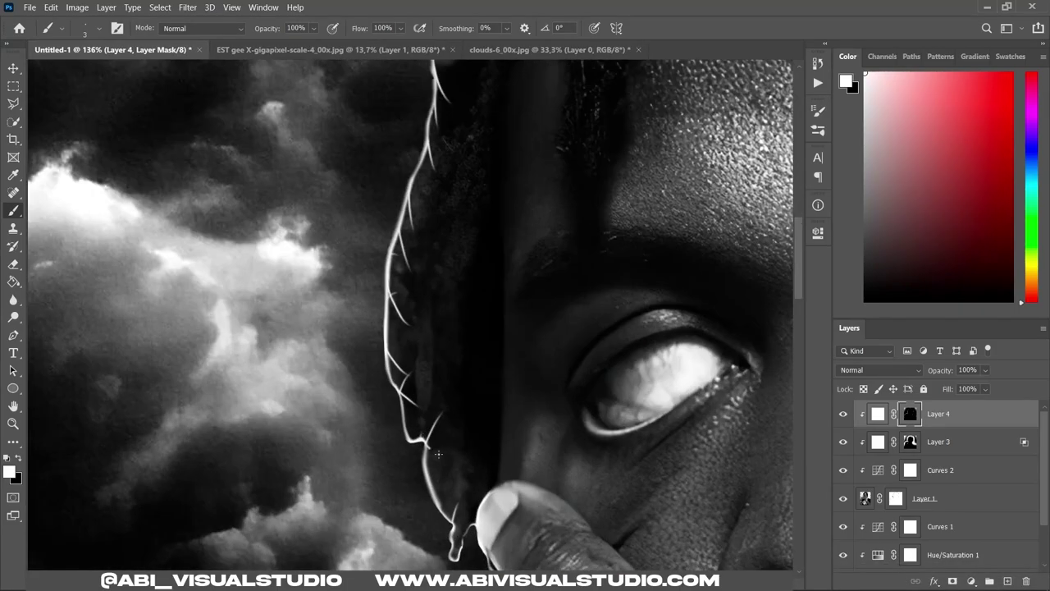
{"action": "scroll", "coordinate": [400, 359], "scroll_direction": "up", "scroll_amount": 3}
{"action": "scroll", "coordinate": [428, 467], "scroll_direction": "down", "scroll_amount": 2}
{"action": "scroll", "coordinate": [428, 468], "scroll_direction": "down", "scroll_amount": 2}
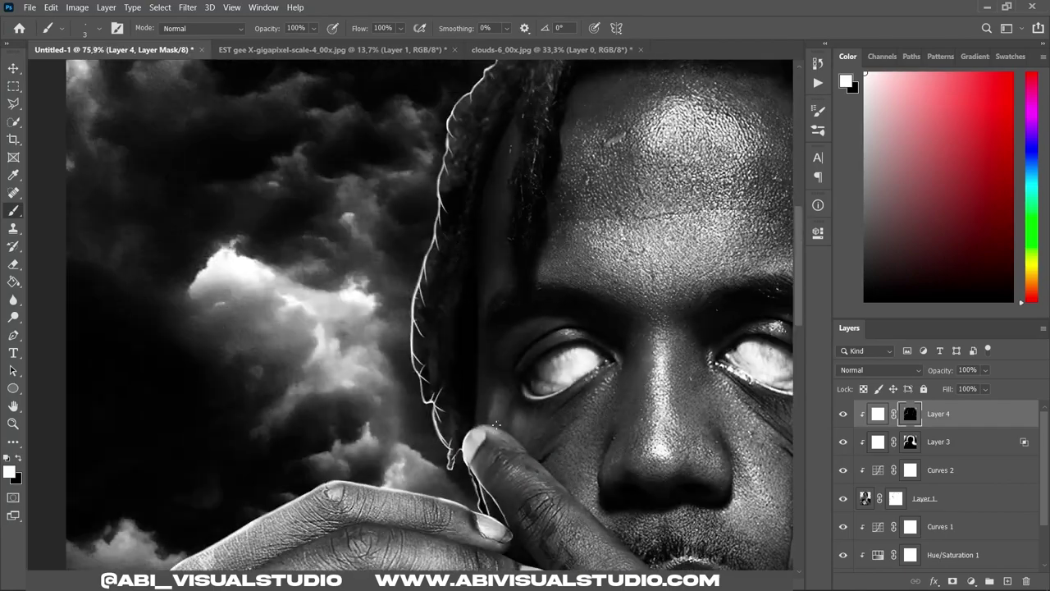
{"action": "scroll", "coordinate": [429, 467], "scroll_direction": "up", "scroll_amount": 3}
{"action": "scroll", "coordinate": [428, 468], "scroll_direction": "down", "scroll_amount": 4}
{"action": "scroll", "coordinate": [360, 140], "scroll_direction": "up", "scroll_amount": 3}
{"action": "scroll", "coordinate": [361, 139], "scroll_direction": "up", "scroll_amount": 3}
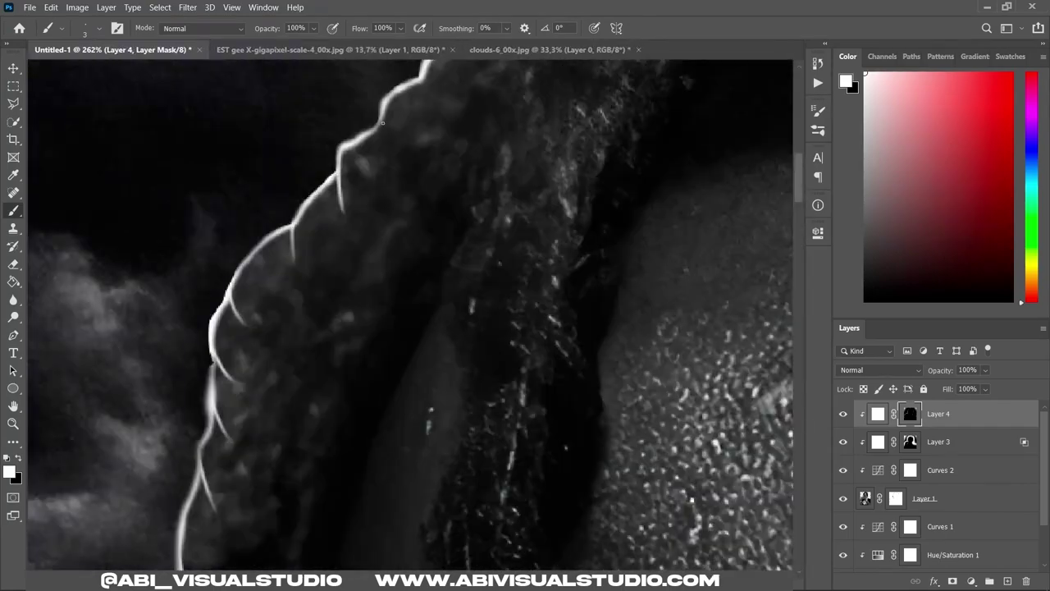
{"action": "scroll", "coordinate": [410, 311], "scroll_direction": "up", "scroll_amount": 1}
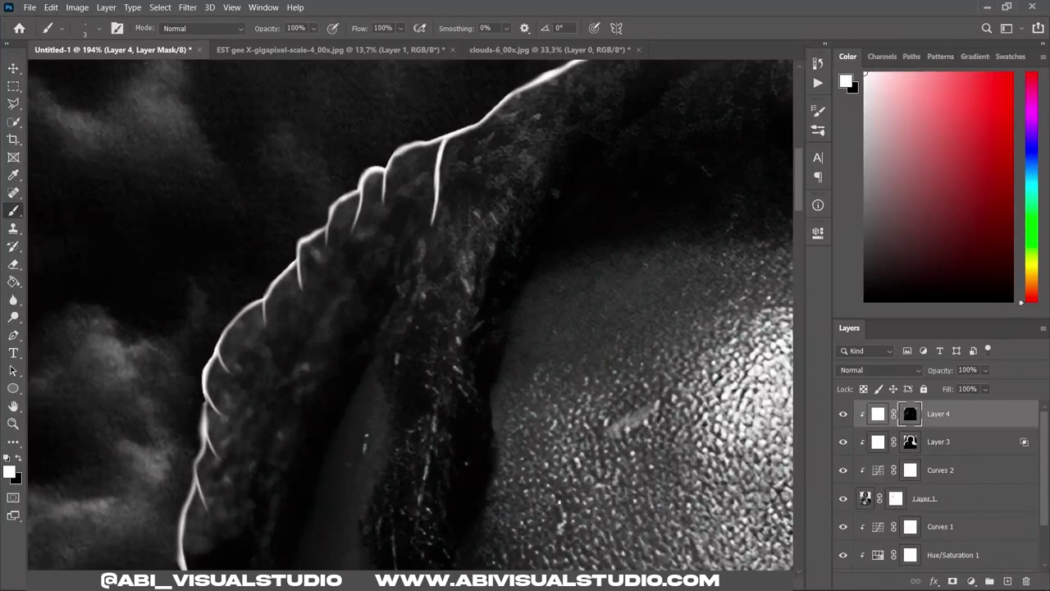
{"action": "scroll", "coordinate": [399, 290], "scroll_direction": "down", "scroll_amount": 3}
{"action": "scroll", "coordinate": [400, 290], "scroll_direction": "up", "scroll_amount": 4}
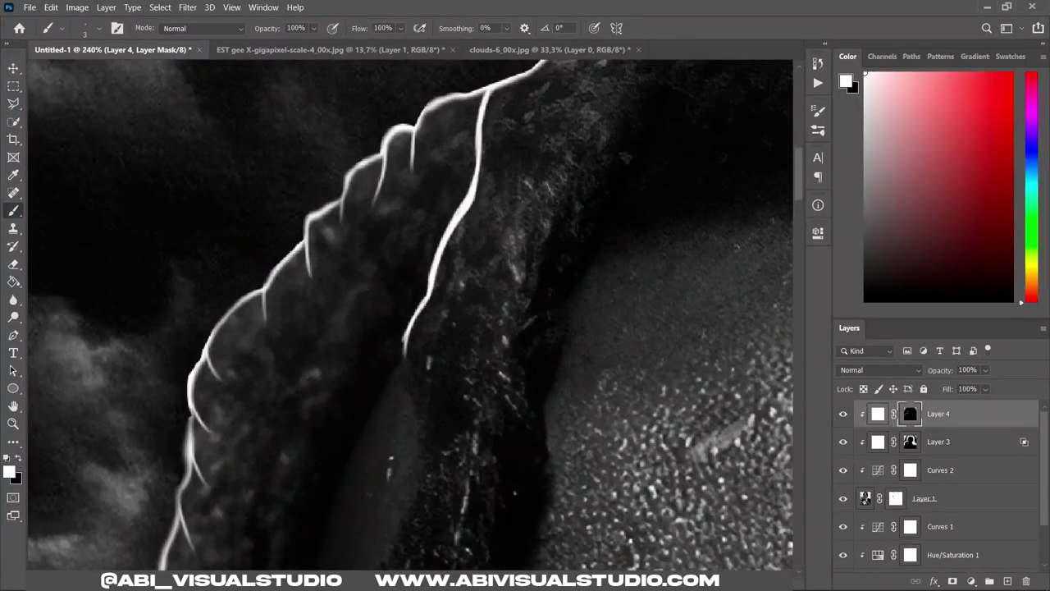
{"action": "scroll", "coordinate": [424, 449], "scroll_direction": "down", "scroll_amount": 2}
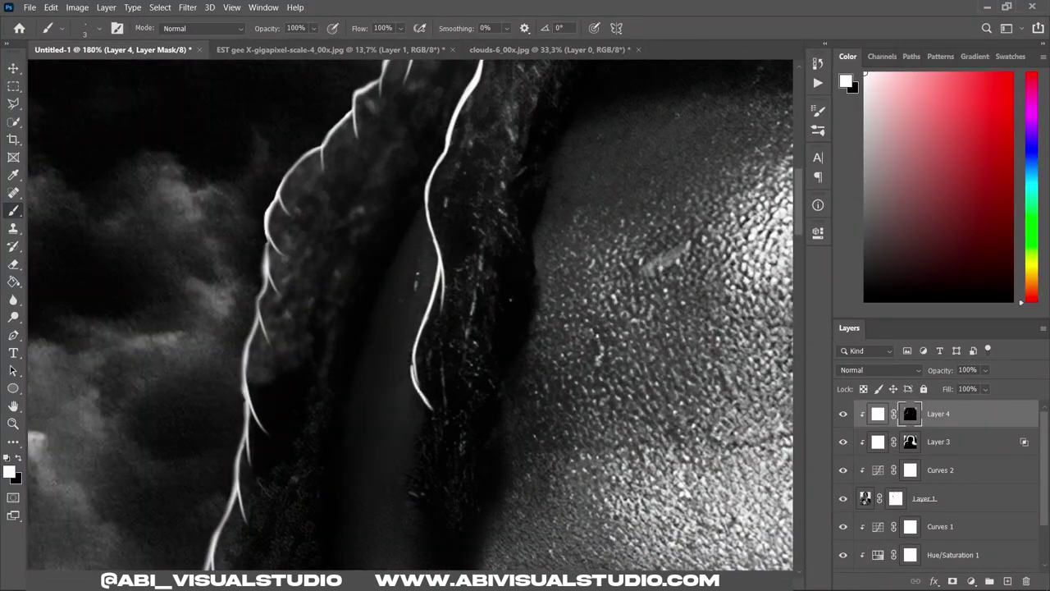
{"action": "scroll", "coordinate": [354, 224], "scroll_direction": "down", "scroll_amount": 2}
{"action": "scroll", "coordinate": [354, 224], "scroll_direction": "down", "scroll_amount": 5}
{"action": "scroll", "coordinate": [355, 224], "scroll_direction": "up", "scroll_amount": 3}
{"action": "scroll", "coordinate": [354, 224], "scroll_direction": "up", "scroll_amount": 10}
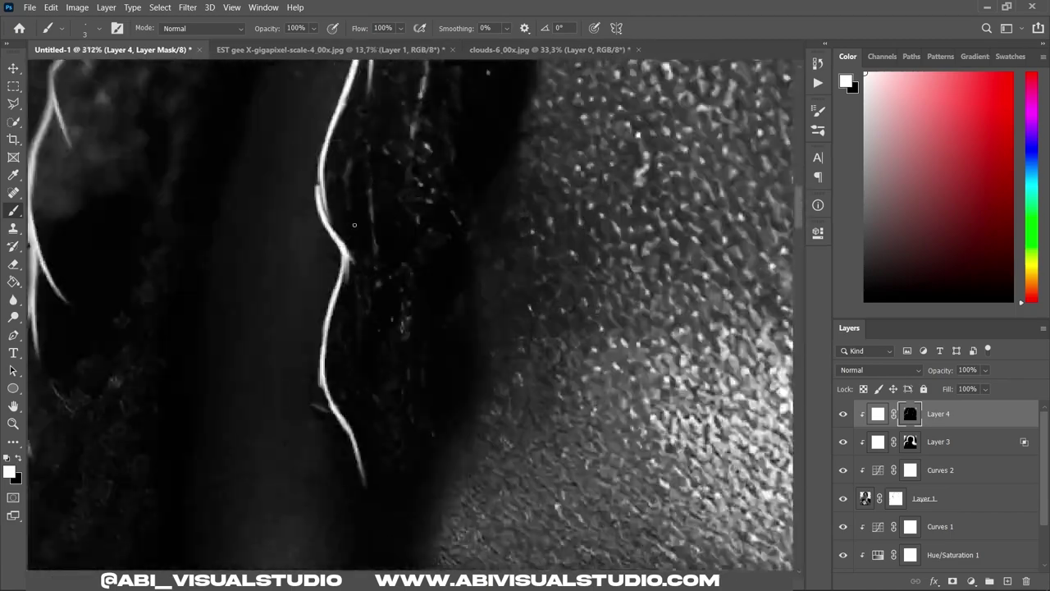
{"action": "scroll", "coordinate": [354, 224], "scroll_direction": "down", "scroll_amount": 1}
{"action": "scroll", "coordinate": [355, 224], "scroll_direction": "down", "scroll_amount": 1}
{"action": "scroll", "coordinate": [355, 224], "scroll_direction": "down", "scroll_amount": 2}
{"action": "scroll", "coordinate": [355, 223], "scroll_direction": "down", "scroll_amount": 1}
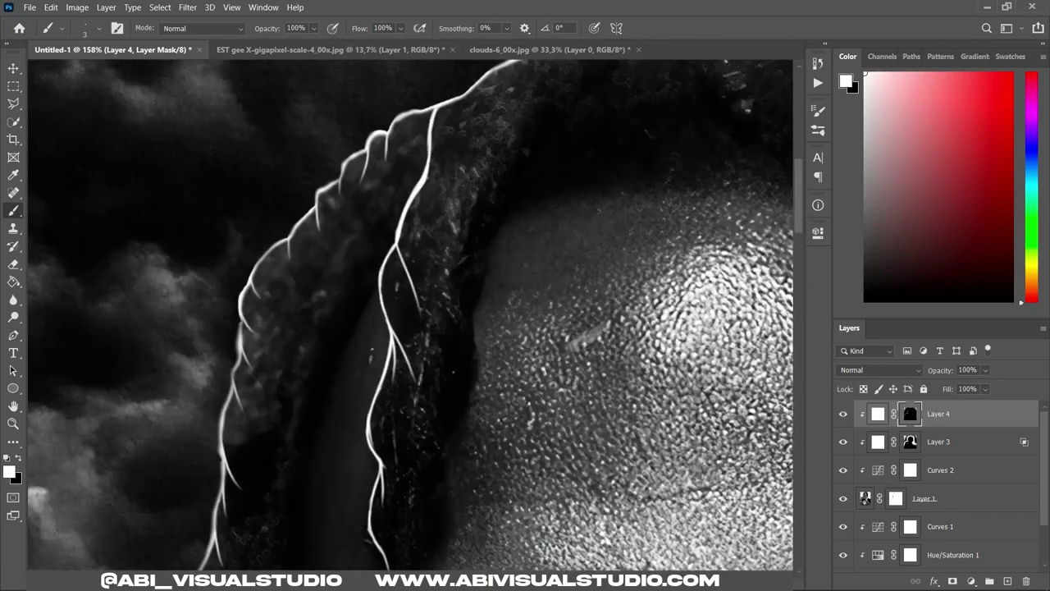
{"action": "scroll", "coordinate": [410, 246], "scroll_direction": "up", "scroll_amount": 1}
{"action": "scroll", "coordinate": [321, 253], "scroll_direction": "down", "scroll_amount": 2}
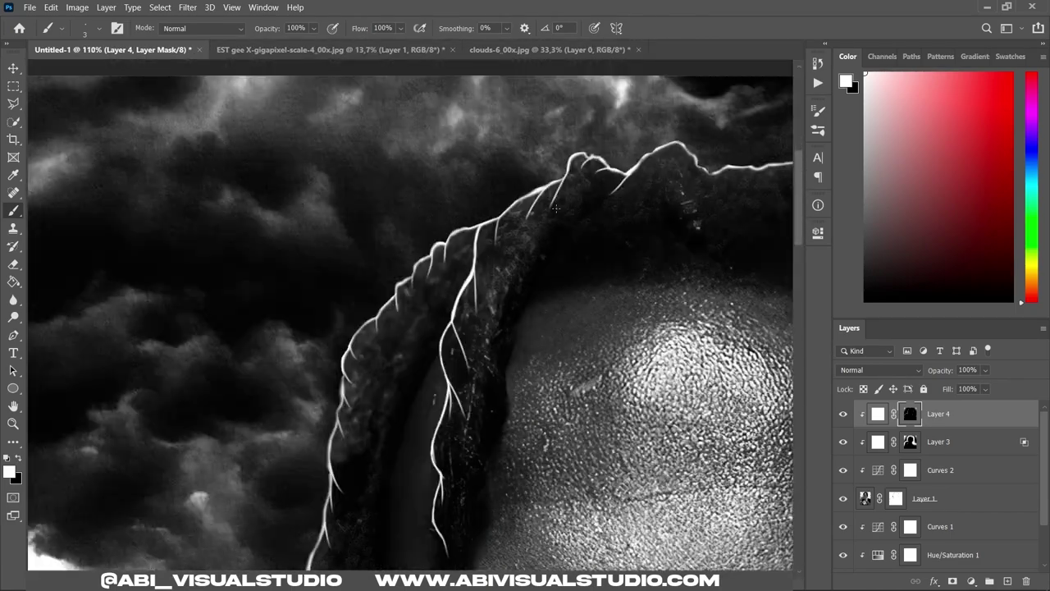
{"action": "scroll", "coordinate": [322, 252], "scroll_direction": "down", "scroll_amount": 3}
{"action": "scroll", "coordinate": [321, 252], "scroll_direction": "down", "scroll_amount": 1}
{"action": "scroll", "coordinate": [321, 252], "scroll_direction": "up", "scroll_amount": 6}
{"action": "scroll", "coordinate": [322, 253], "scroll_direction": "down", "scroll_amount": 3}
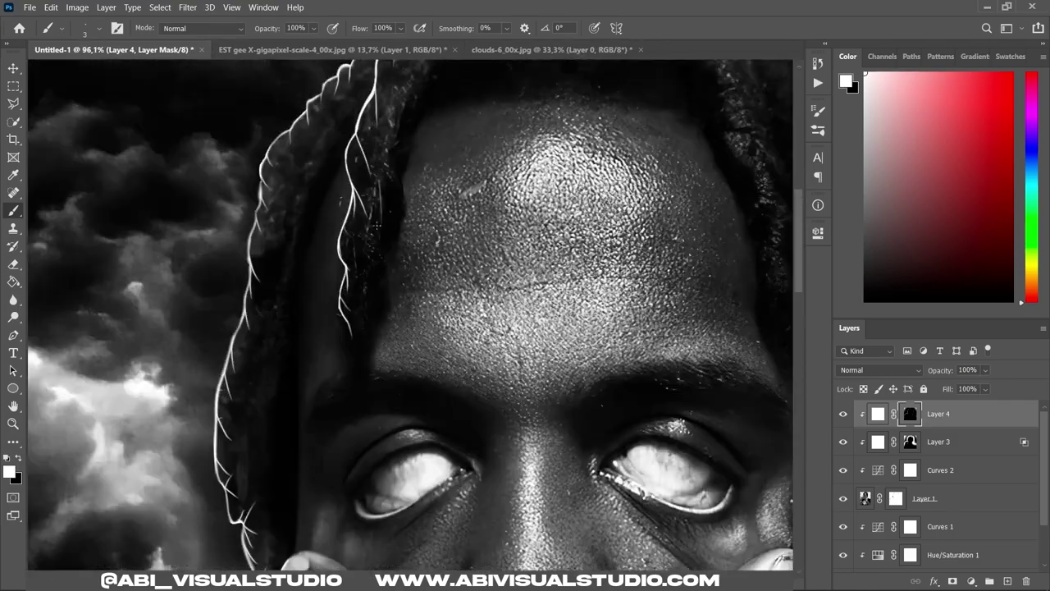
{"action": "scroll", "coordinate": [321, 253], "scroll_direction": "up", "scroll_amount": 4}
{"action": "scroll", "coordinate": [398, 140], "scroll_direction": "up", "scroll_amount": 2}
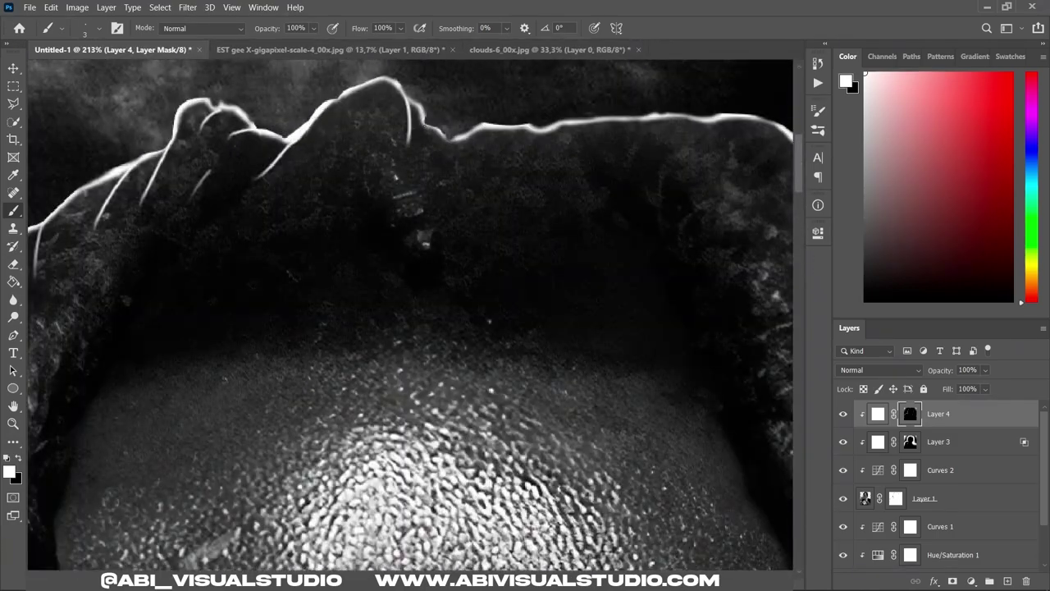
{"action": "scroll", "coordinate": [575, 197], "scroll_direction": "up", "scroll_amount": 1}
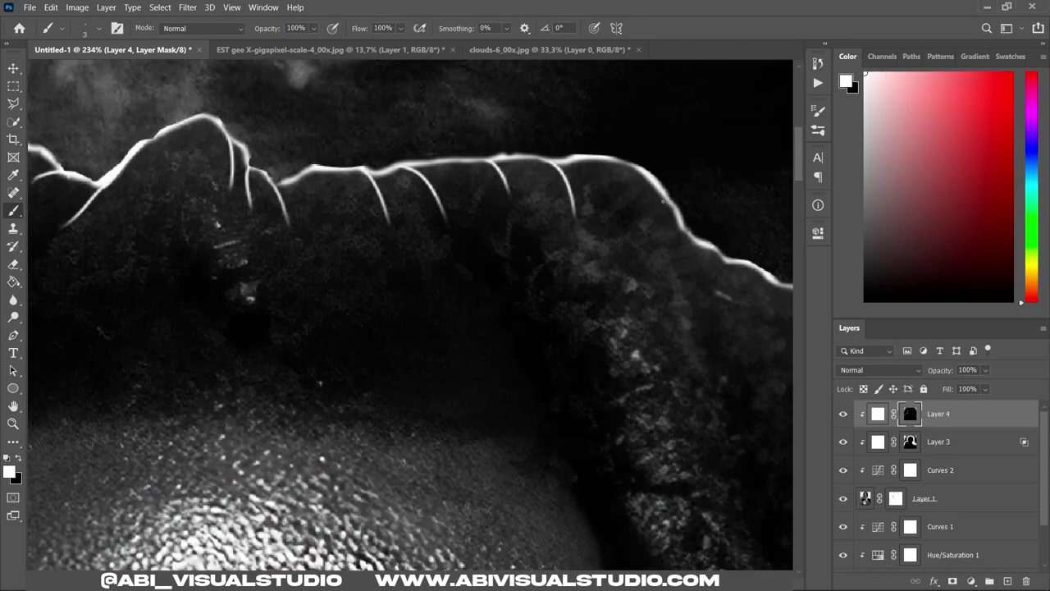
{"action": "scroll", "coordinate": [671, 207], "scroll_direction": "down", "scroll_amount": 5}
{"action": "scroll", "coordinate": [444, 73], "scroll_direction": "up", "scroll_amount": 3}
{"action": "scroll", "coordinate": [444, 73], "scroll_direction": "up", "scroll_amount": 2}
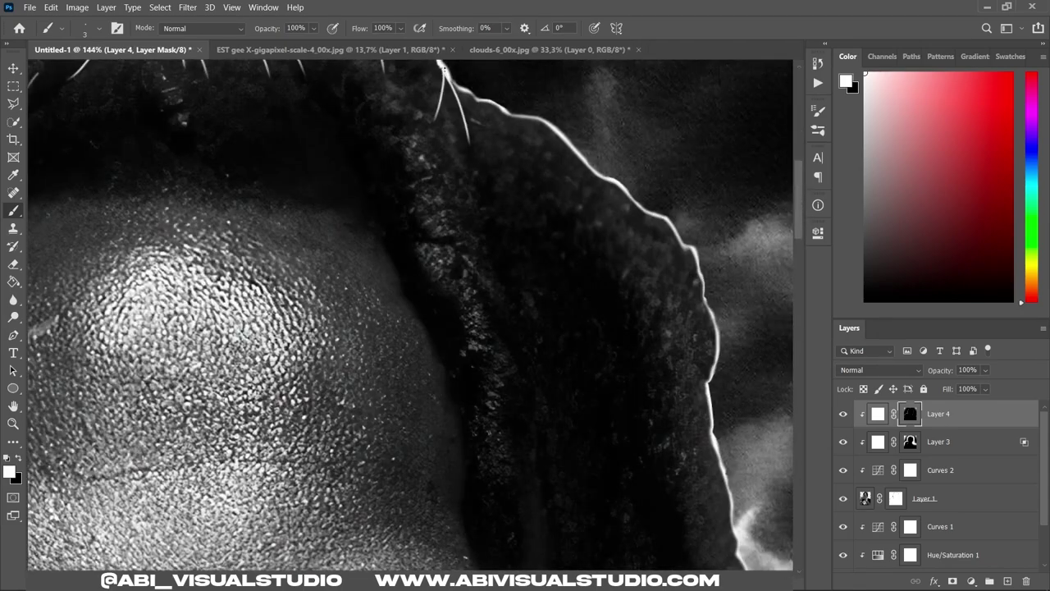
{"action": "scroll", "coordinate": [495, 227], "scroll_direction": "down", "scroll_amount": 3}
{"action": "scroll", "coordinate": [500, 246], "scroll_direction": "up", "scroll_amount": 3}
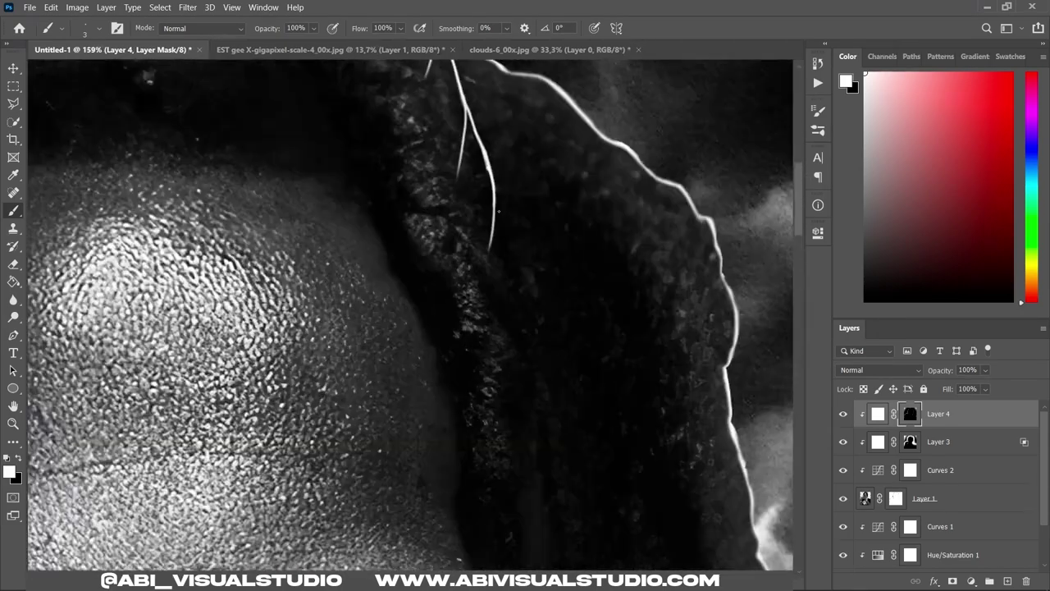
{"action": "scroll", "coordinate": [517, 279], "scroll_direction": "up", "scroll_amount": 1}
{"action": "scroll", "coordinate": [520, 422], "scroll_direction": "down", "scroll_amount": 3}
{"action": "scroll", "coordinate": [443, 124], "scroll_direction": "up", "scroll_amount": 3}
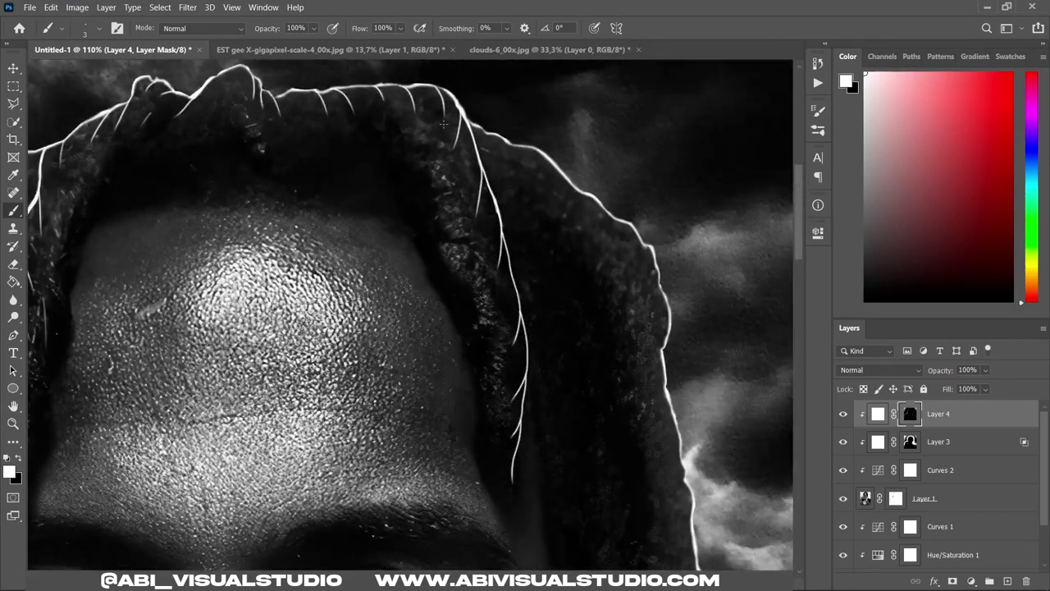
{"action": "scroll", "coordinate": [437, 171], "scroll_direction": "up", "scroll_amount": 1}
{"action": "scroll", "coordinate": [443, 176], "scroll_direction": "up", "scroll_amount": 1}
{"action": "scroll", "coordinate": [534, 197], "scroll_direction": "down", "scroll_amount": 3}
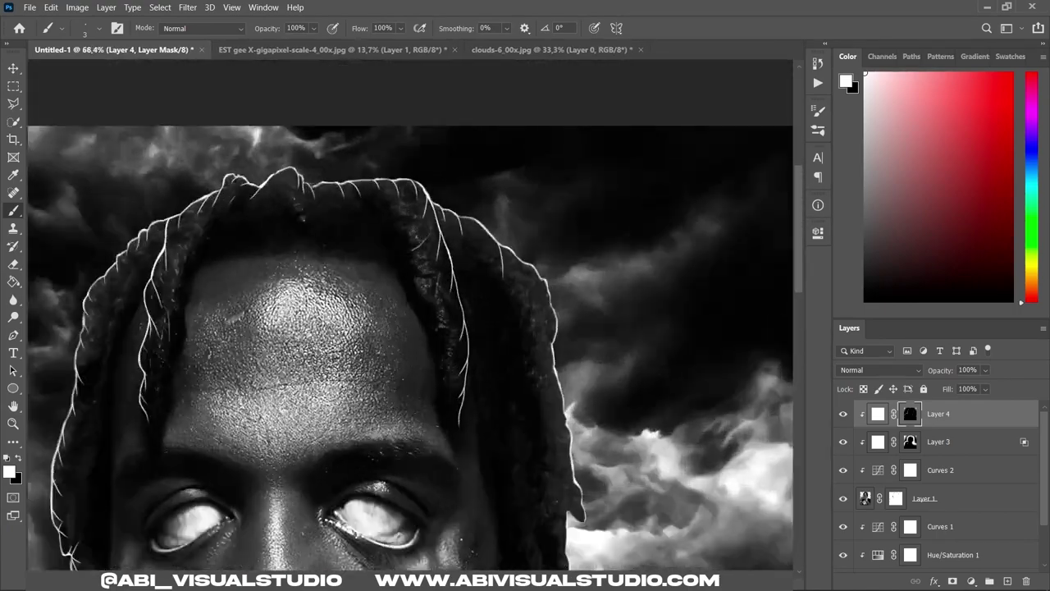
{"action": "scroll", "coordinate": [467, 253], "scroll_direction": "up", "scroll_amount": 4}
{"action": "scroll", "coordinate": [572, 401], "scroll_direction": "down", "scroll_amount": 3}
{"action": "scroll", "coordinate": [549, 378], "scroll_direction": "down", "scroll_amount": 1}
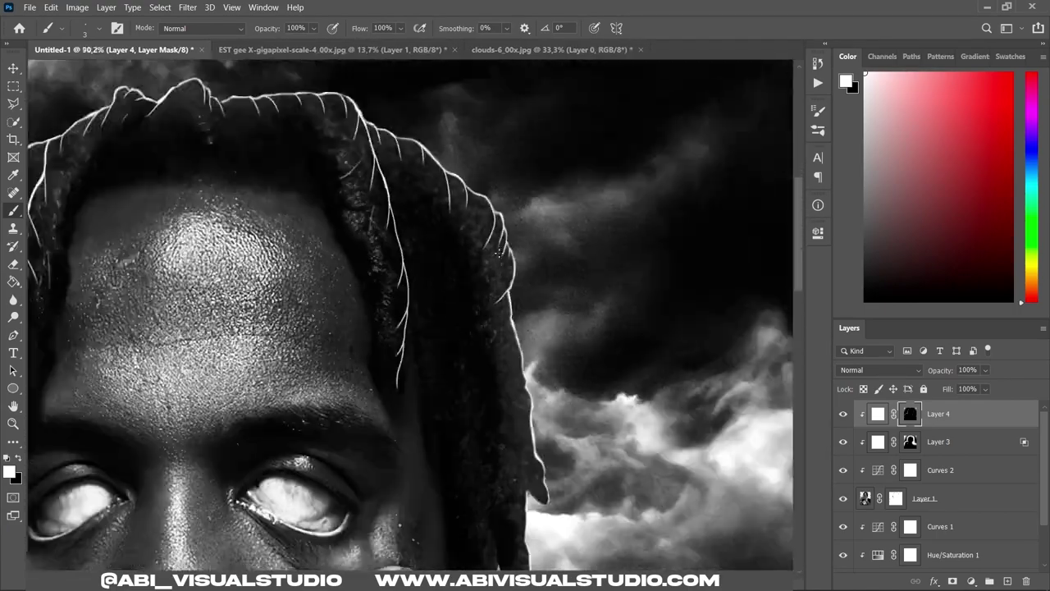
{"action": "scroll", "coordinate": [517, 353], "scroll_direction": "up", "scroll_amount": 3}
{"action": "scroll", "coordinate": [506, 343], "scroll_direction": "down", "scroll_amount": 1}
{"action": "scroll", "coordinate": [562, 429], "scroll_direction": "down", "scroll_amount": 3}
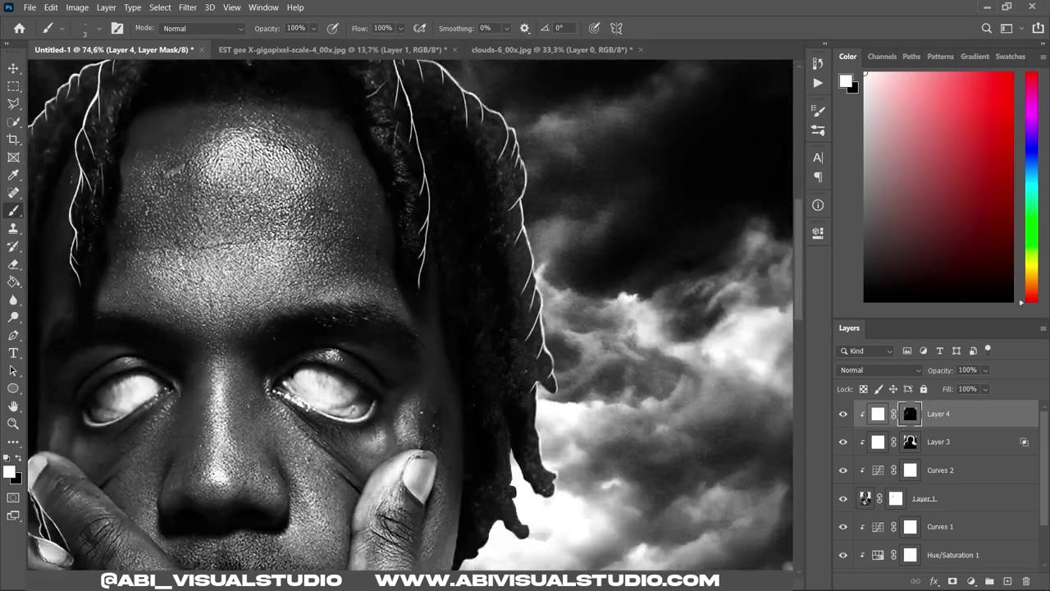
{"action": "scroll", "coordinate": [550, 410], "scroll_direction": "up", "scroll_amount": 3}
{"action": "scroll", "coordinate": [517, 455], "scroll_direction": "up", "scroll_amount": 1}
{"action": "scroll", "coordinate": [528, 377], "scroll_direction": "up", "scroll_amount": 1}
{"action": "scroll", "coordinate": [527, 377], "scroll_direction": "up", "scroll_amount": 1}
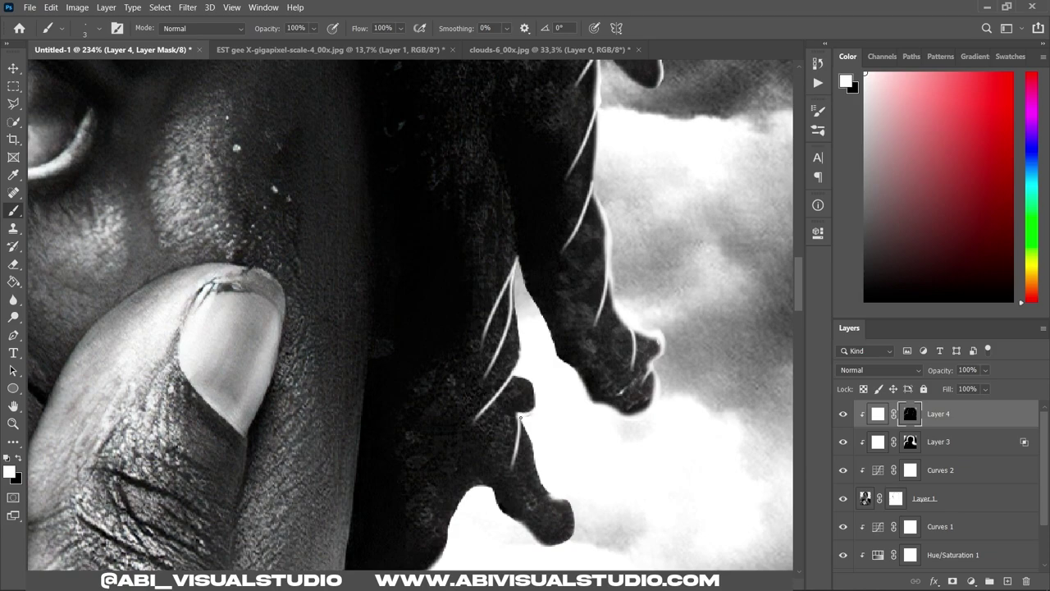
{"action": "scroll", "coordinate": [526, 419], "scroll_direction": "down", "scroll_amount": 1}
{"action": "scroll", "coordinate": [526, 414], "scroll_direction": "down", "scroll_amount": 4}
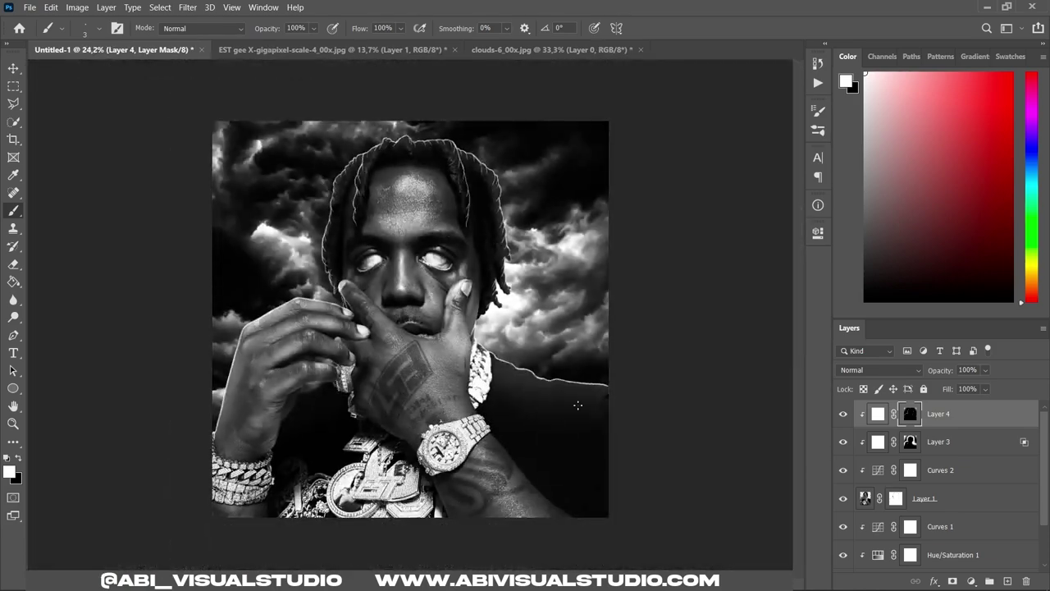
{"action": "scroll", "coordinate": [459, 348], "scroll_direction": "up", "scroll_amount": 3}
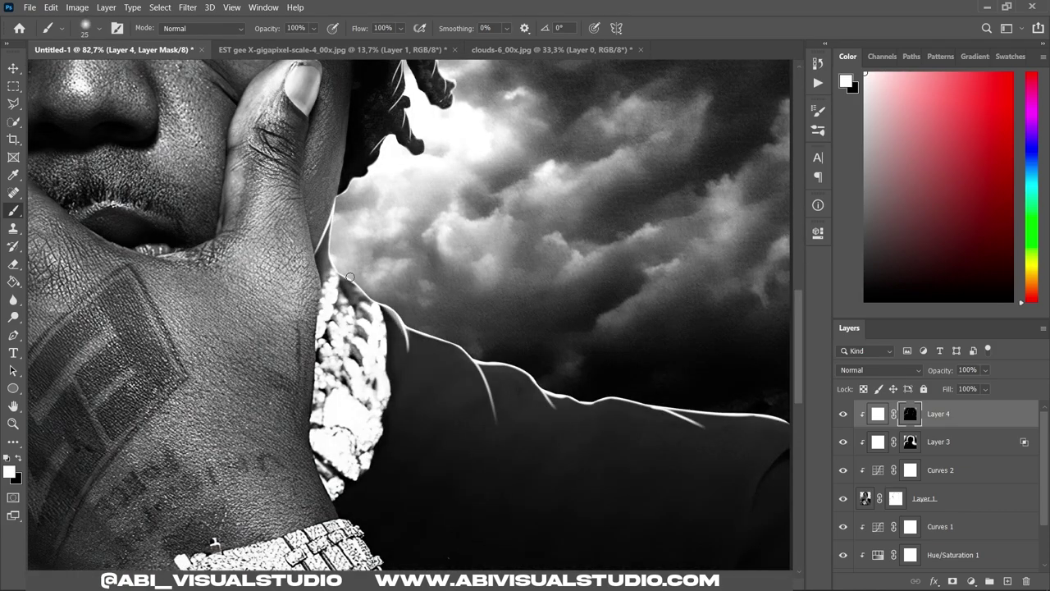
{"action": "scroll", "coordinate": [334, 254], "scroll_direction": "down", "scroll_amount": 4}
{"action": "scroll", "coordinate": [270, 352], "scroll_direction": "up", "scroll_amount": 4}
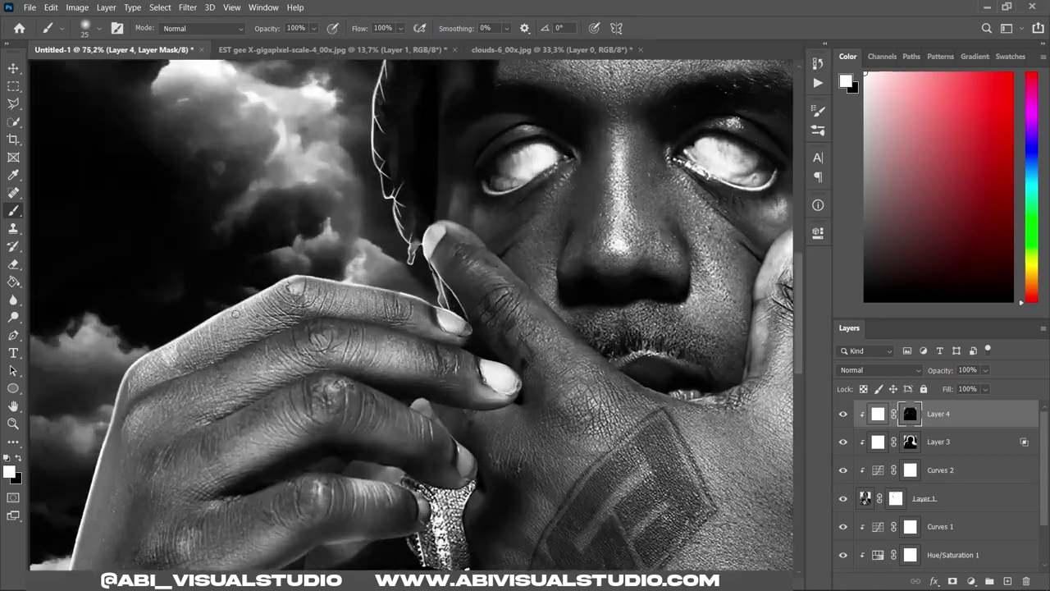
{"action": "scroll", "coordinate": [257, 370], "scroll_direction": "down", "scroll_amount": 1}
{"action": "key", "text": "bracketright"}
{"action": "key", "text": "bracketright"}
{"action": "key", "text": "bracketright"}
{"action": "scroll", "coordinate": [458, 230], "scroll_direction": "down", "scroll_amount": 1}
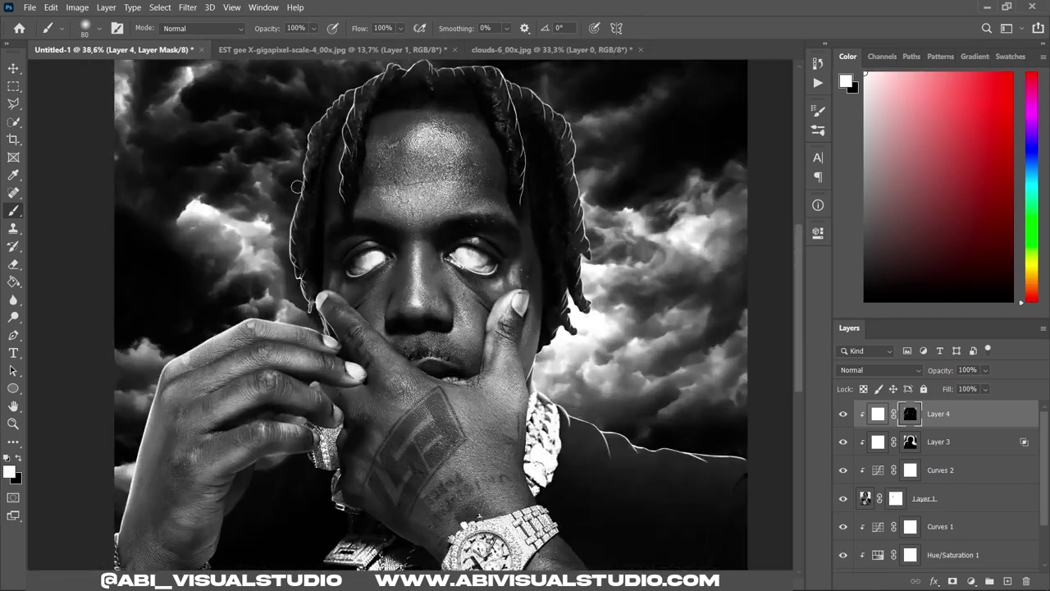
{"action": "scroll", "coordinate": [588, 226], "scroll_direction": "down", "scroll_amount": 1}
{"action": "scroll", "coordinate": [575, 287], "scroll_direction": "up", "scroll_amount": 2}
{"action": "scroll", "coordinate": [504, 353], "scroll_direction": "down", "scroll_amount": 3}
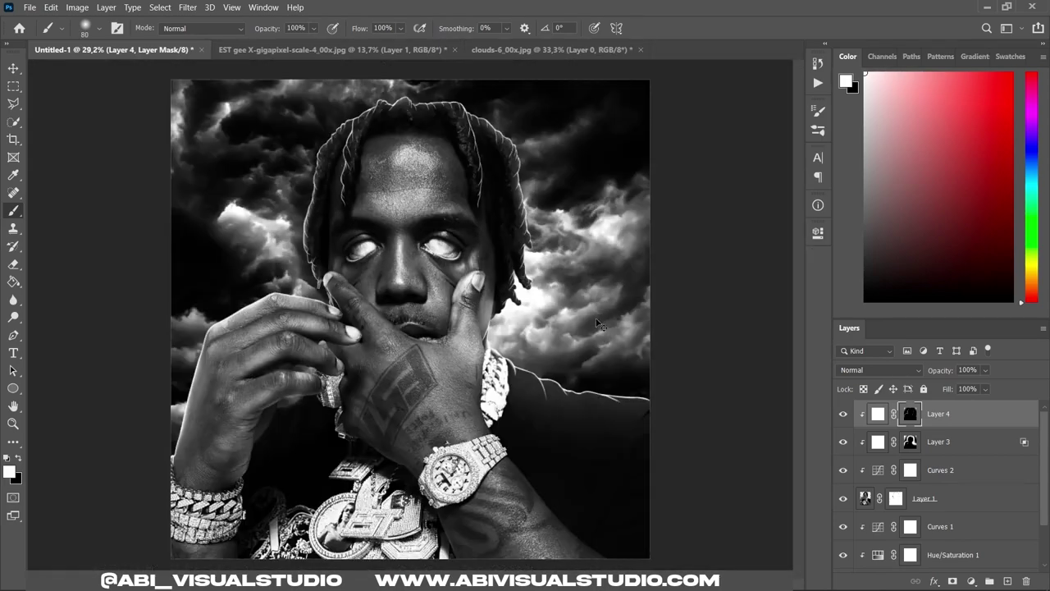
{"action": "scroll", "coordinate": [619, 385], "scroll_direction": "up", "scroll_amount": 1}
{"action": "scroll", "coordinate": [393, 314], "scroll_direction": "down", "scroll_amount": 3}
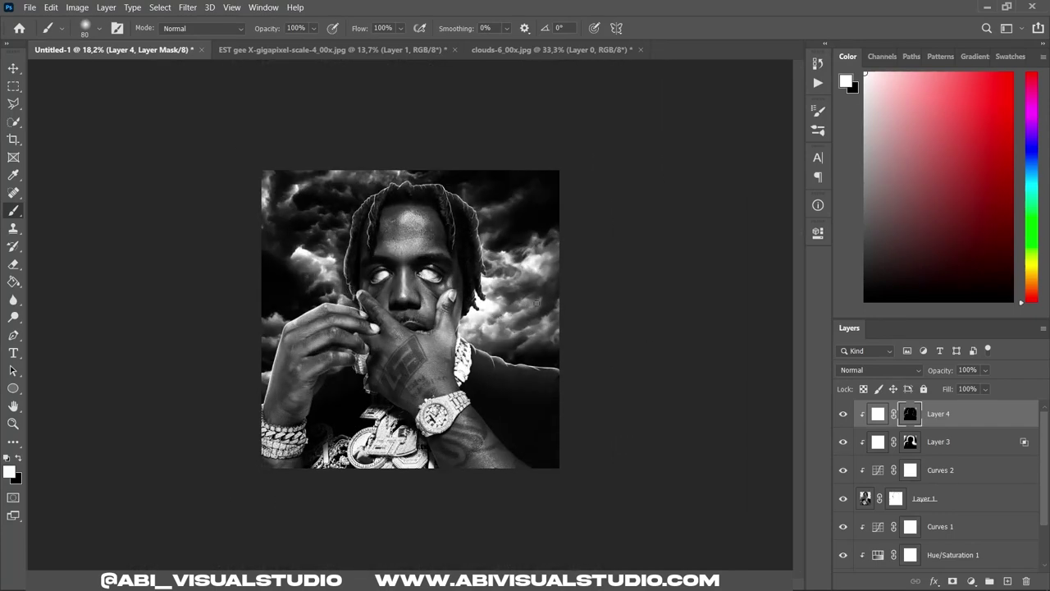
{"action": "scroll", "coordinate": [394, 314], "scroll_direction": "up", "scroll_amount": 3}
{"action": "scroll", "coordinate": [164, 492], "scroll_direction": "down", "scroll_amount": 2}
{"action": "scroll", "coordinate": [525, 418], "scroll_direction": "up", "scroll_amount": 1}
{"action": "scroll", "coordinate": [944, 472], "scroll_direction": "down", "scroll_amount": 2}
Add a layer above Curves 1 and paint white glow right of the face and under the hand.
{"action": "left_click", "coordinate": [943, 473]}
{"action": "key", "text": "ctrl+shift+alt+n"}
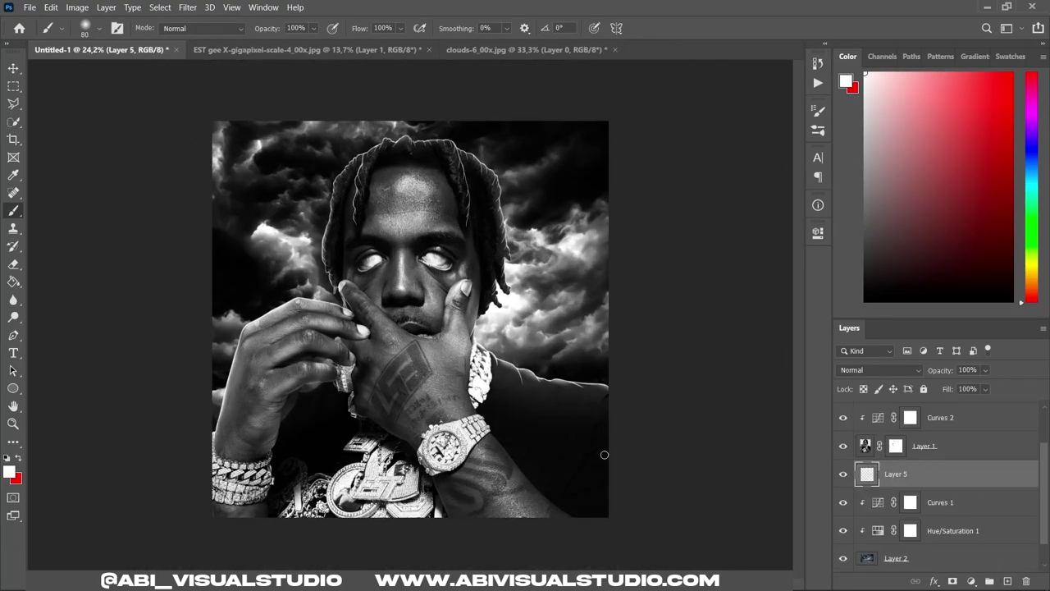
{"action": "key", "text": "bracketleft"}
{"action": "key", "text": "bracketleft"}
{"action": "key", "text": "bracketleft"}
{"action": "left_click_drag", "start_coordinate": [492, 353], "coordinate": [569, 382]}
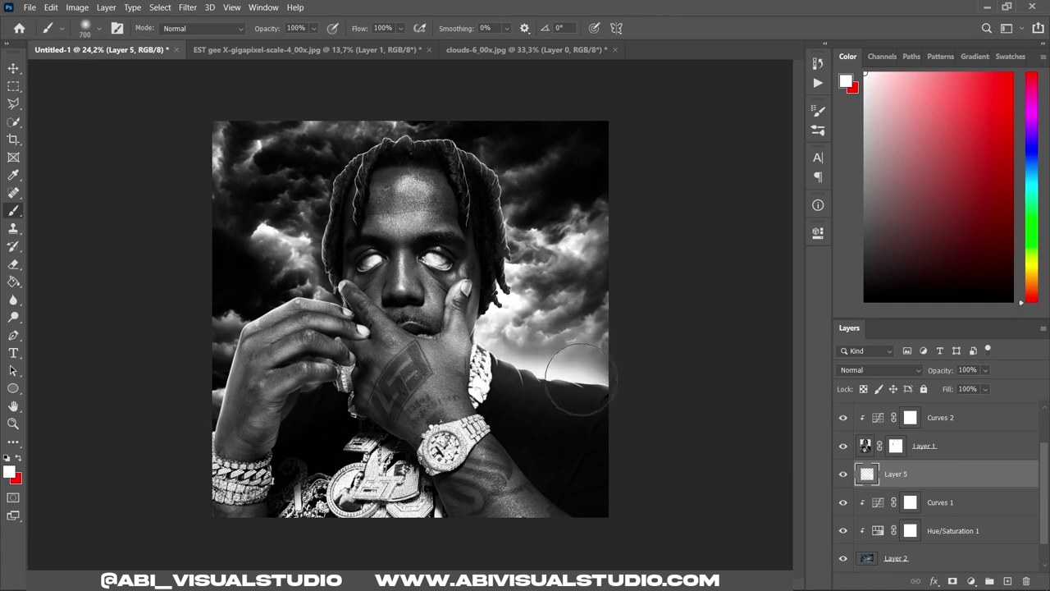
{"action": "left_click_drag", "start_coordinate": [358, 363], "coordinate": [271, 410]}
{"action": "key", "text": "bracketright"}
{"action": "key", "text": "bracketright"}
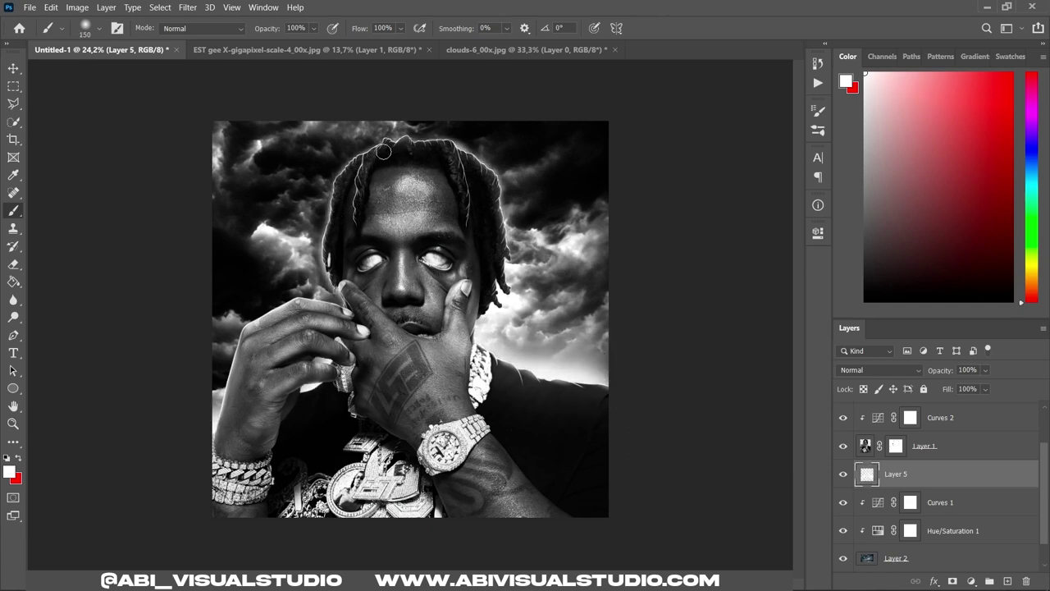
{"action": "key", "text": "bracketright"}
{"action": "key", "text": "bracketright"}
{"action": "key", "text": "bracketright"}
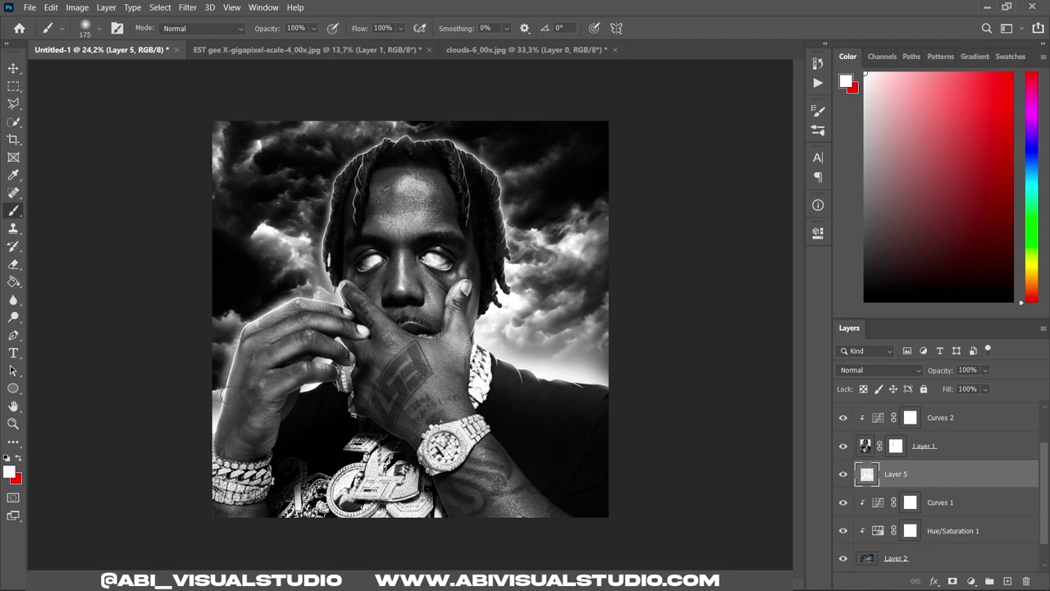
Fit the cover in view and lower Layer 3's opacity to 78%.
{"action": "key", "text": "ctrl+minus"}
{"action": "key", "text": "ctrl+0"}
{"action": "key", "text": "v"}
{"action": "left_click", "coordinate": [422, 365]}
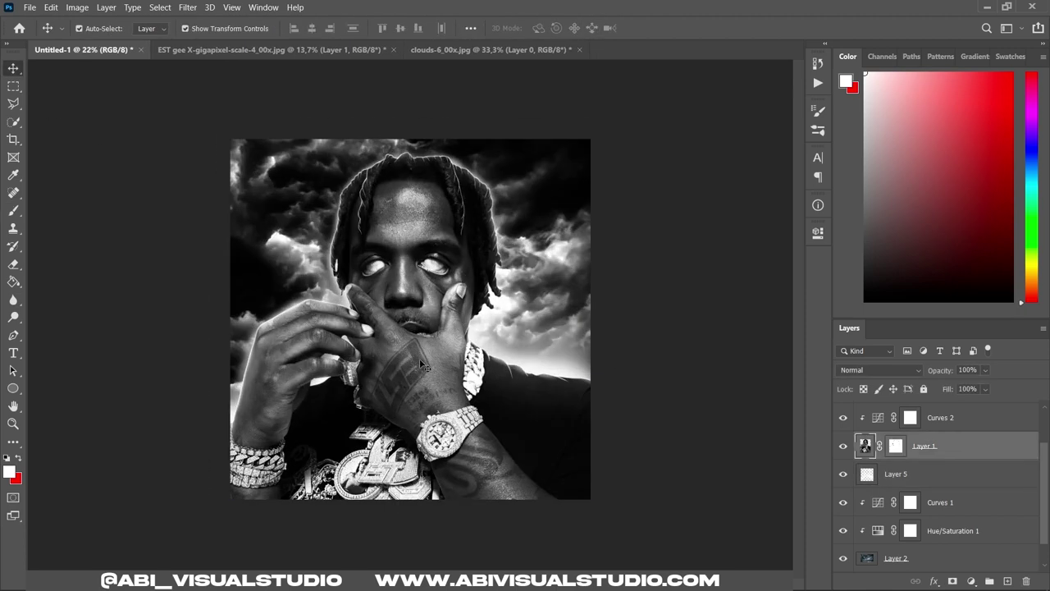
{"action": "left_click", "coordinate": [422, 365]}
{"action": "left_click", "coordinate": [985, 370]}
{"action": "left_click_drag", "start_coordinate": [1000, 385], "coordinate": [987, 388]}
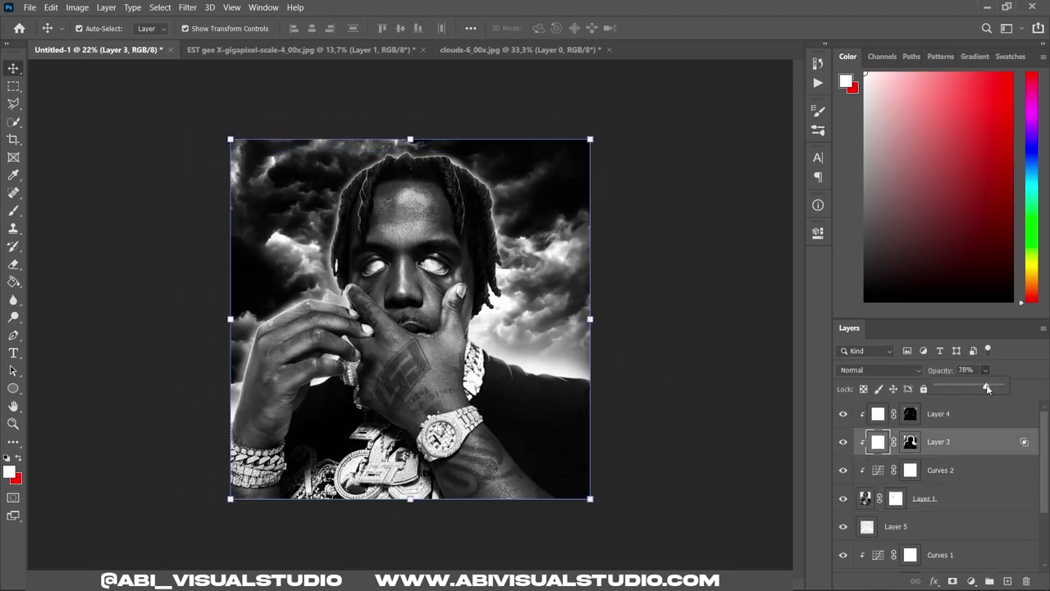
Add a white-filled Layer 6 on top, Blend If-filtered so the portrait shows through.
{"action": "left_click", "coordinate": [1007, 581]}
{"action": "key", "text": "g"}
{"action": "key", "text": "alt+BackSpace"}
{"action": "left_click", "coordinate": [935, 581]}
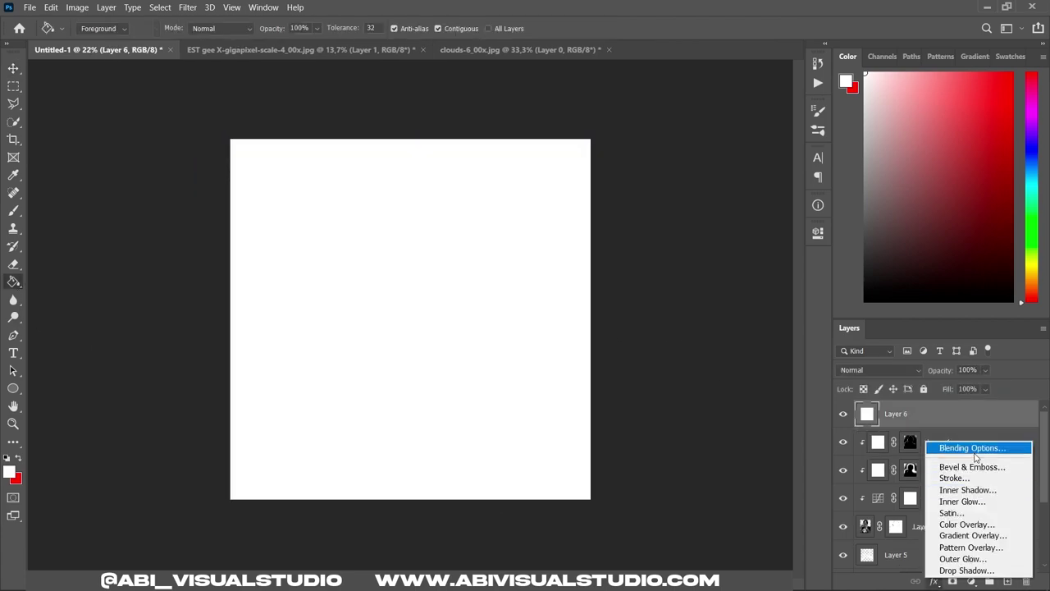
{"action": "left_click", "coordinate": [975, 449]}
{"action": "left_click_drag", "start_coordinate": [796, 361], "coordinate": [750, 365]}
{"action": "key", "text": "Return"}
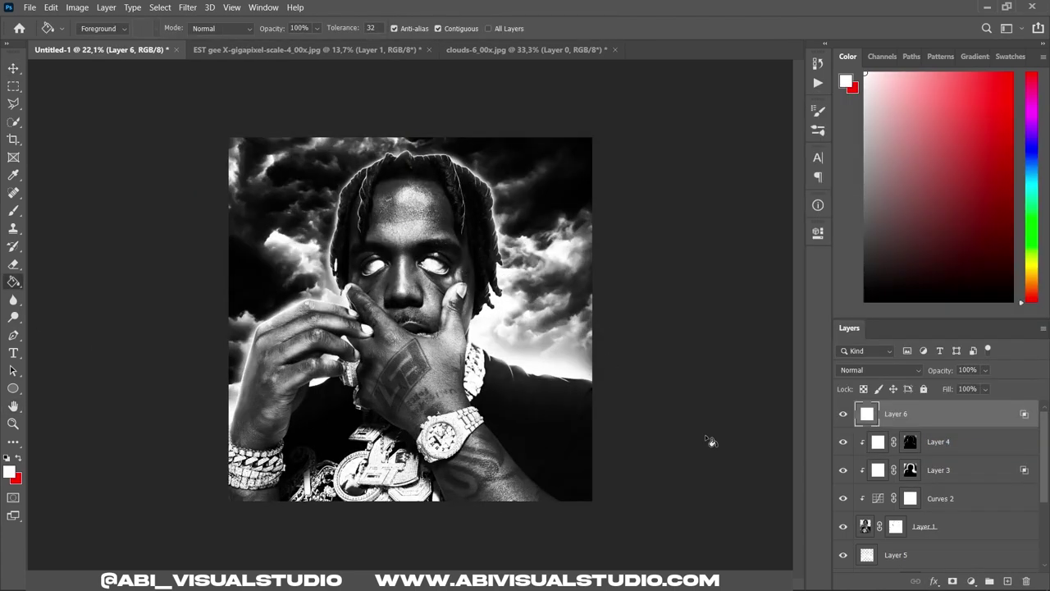
{"action": "scroll", "coordinate": [711, 440], "scroll_direction": "up", "scroll_amount": 1}
Add a black-filled Layer 7 on top, Blend If-filtered so the photo shows through.
{"action": "left_click", "coordinate": [1007, 581]}
{"action": "left_click", "coordinate": [445, 388]}
{"action": "double_click", "coordinate": [984, 413]}
{"action": "left_click_drag", "start_coordinate": [831, 365], "coordinate": [729, 353]}
{"action": "key", "text": "Return"}
{"action": "scroll", "coordinate": [763, 384], "scroll_direction": "down", "scroll_amount": 1}
{"action": "key", "text": "v"}
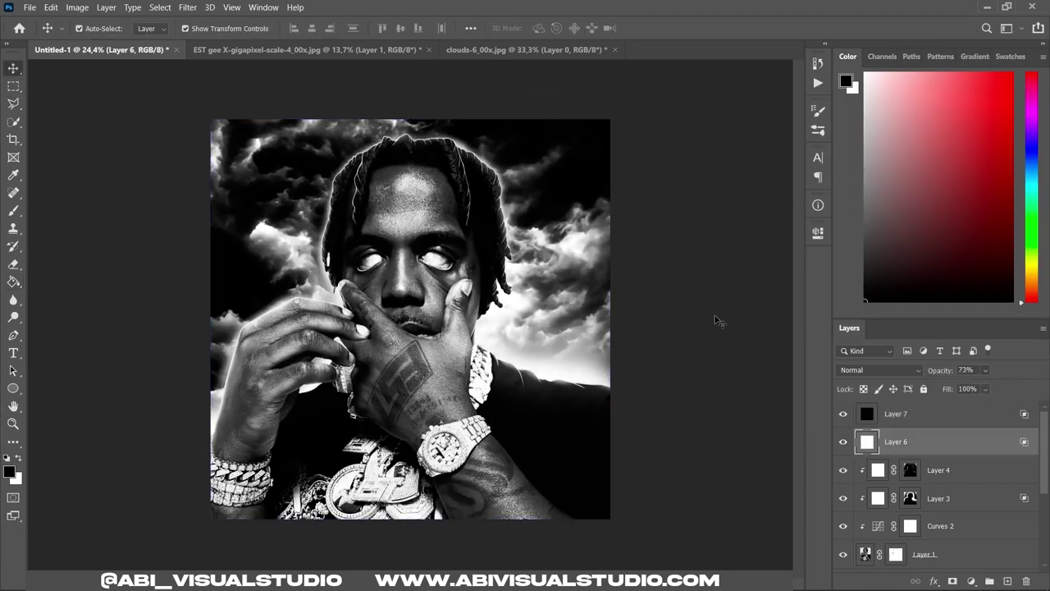
{"action": "left_click", "coordinate": [715, 321]}
{"action": "scroll", "coordinate": [516, 347], "scroll_direction": "down", "scroll_amount": 2}
Open blood.png and drag it into the cover document.
{"action": "left_click", "coordinate": [29, 7]}
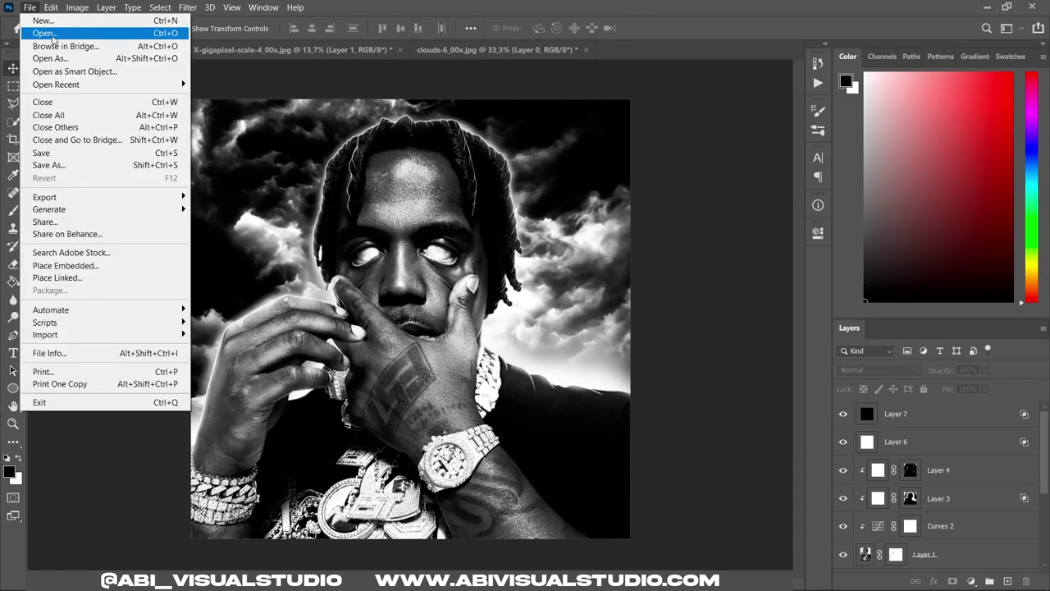
{"action": "left_click", "coordinate": [37, 33]}
{"action": "type", "text": "blo"}
{"action": "key", "text": "Return"}
{"action": "left_click", "coordinate": [588, 288]}
{"action": "left_click_drag", "start_coordinate": [189, 247], "coordinate": [87, 49]}
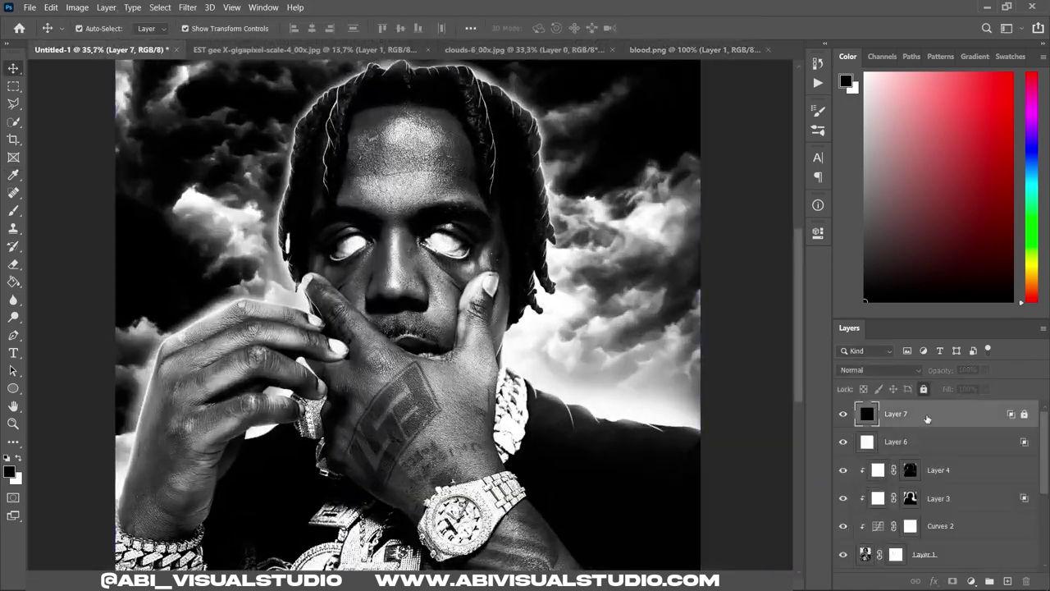
Position the blood over the face, try Multiply blending, then revert to Normal.
{"action": "key", "text": "ctrl+t"}
{"action": "left_click_drag", "start_coordinate": [459, 246], "coordinate": [493, 274]}
{"action": "key", "text": "Return"}
{"action": "left_click", "coordinate": [877, 370]}
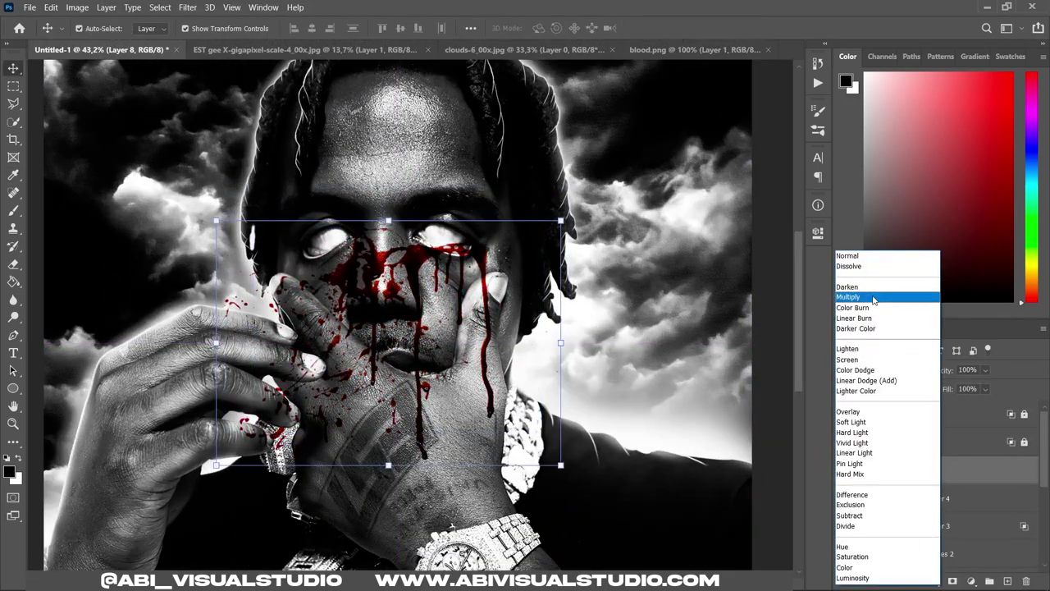
{"action": "left_click", "coordinate": [878, 293]}
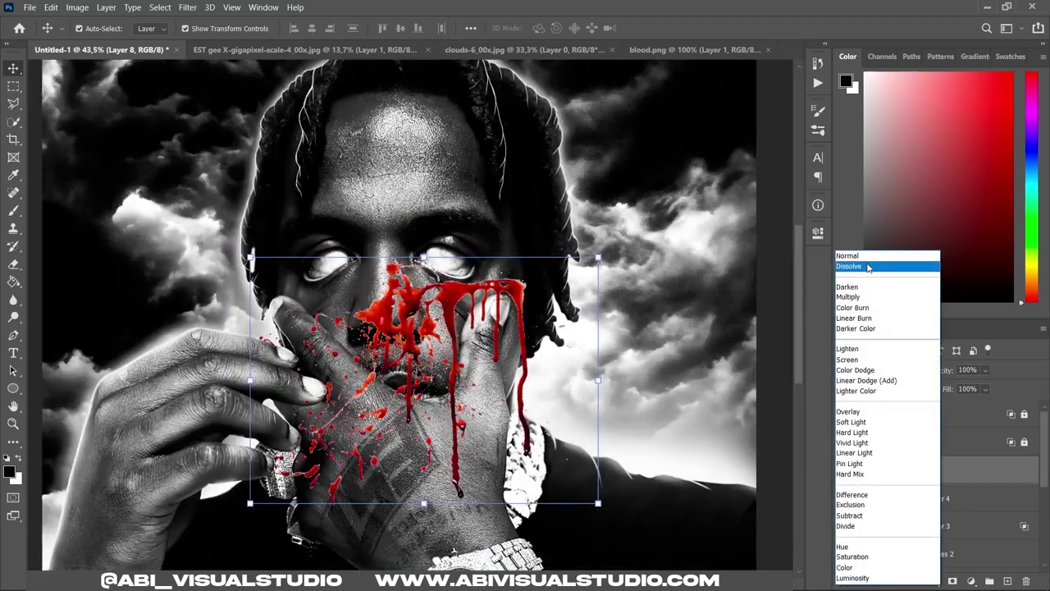
{"action": "left_click", "coordinate": [856, 253]}
Mask the blood layer, painting black to hide blood left of the nose and toward the eye.
{"action": "left_click", "coordinate": [952, 580]}
{"action": "key", "text": "b"}
{"action": "key", "text": "x"}
{"action": "scroll", "coordinate": [271, 397], "scroll_direction": "up", "scroll_amount": 2}
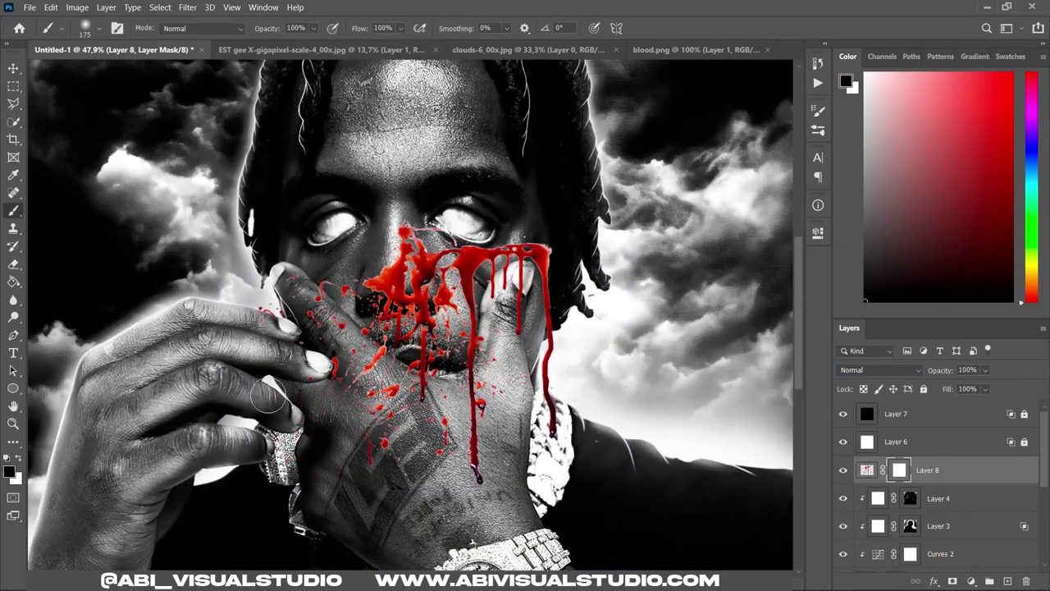
{"action": "left_click_drag", "start_coordinate": [269, 246], "coordinate": [337, 369]}
{"action": "key", "text": "bracketleft"}
{"action": "scroll", "coordinate": [369, 382], "scroll_direction": "up", "scroll_amount": 3}
{"action": "left_click_drag", "start_coordinate": [385, 237], "coordinate": [426, 402]}
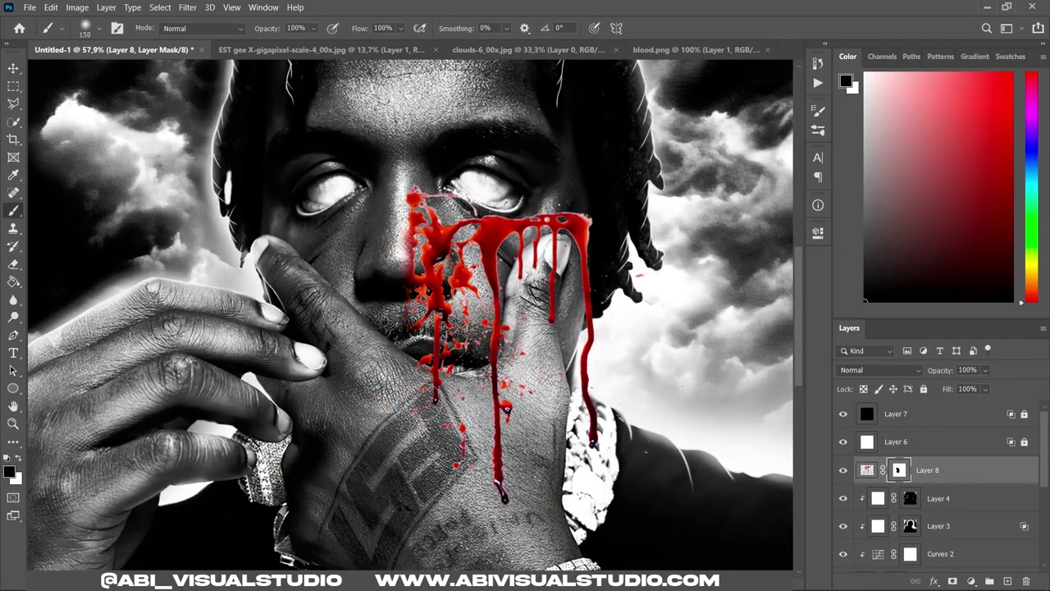
{"action": "left_click_drag", "start_coordinate": [423, 273], "coordinate": [466, 210]}
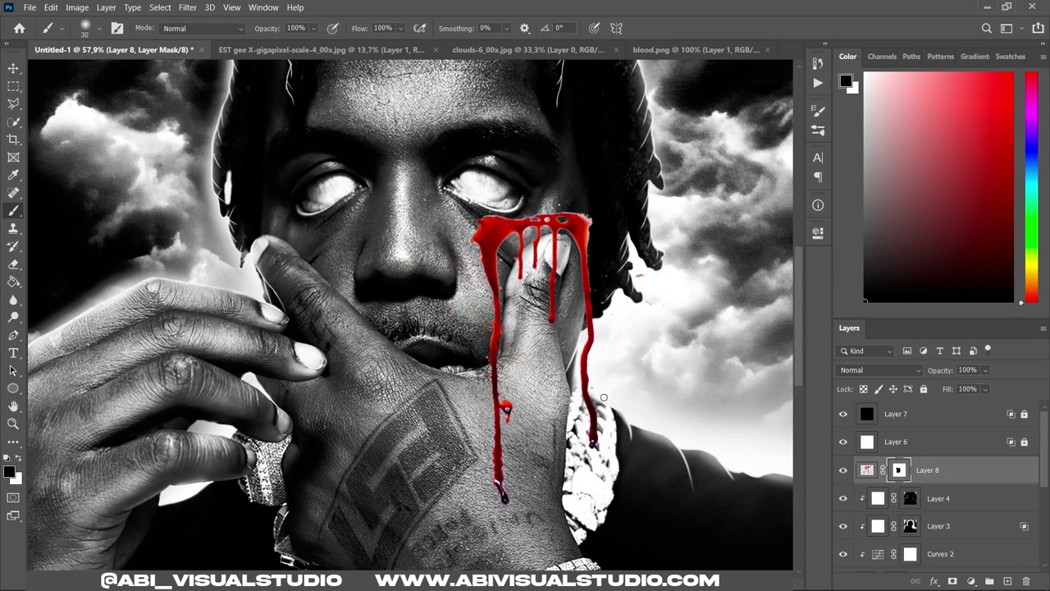
Set the blood layer to Multiply and move it up onto the right eye.
{"action": "key", "text": "v"}
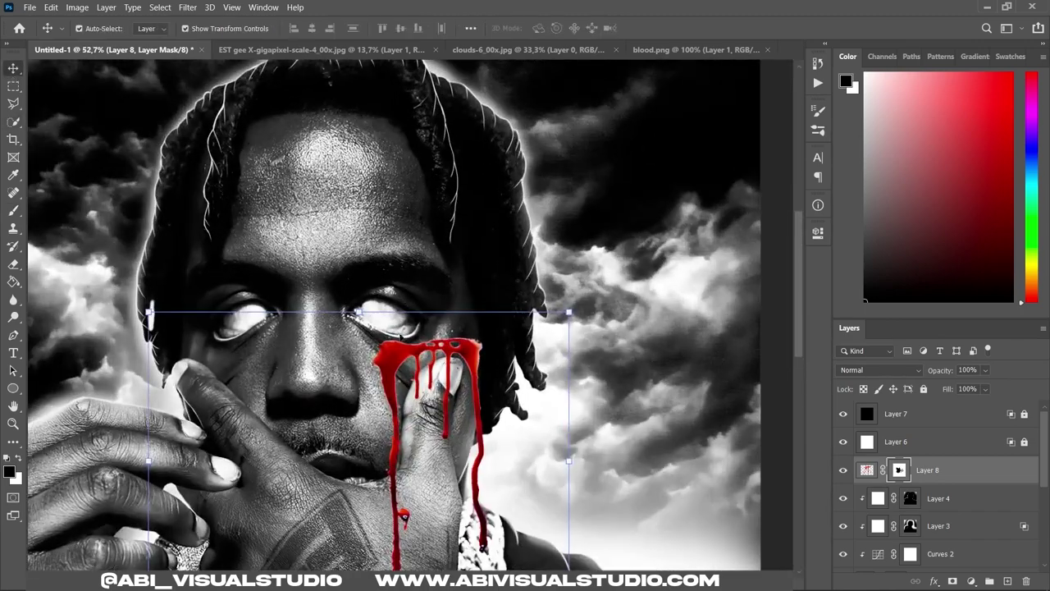
{"action": "left_click", "coordinate": [878, 370]}
{"action": "left_click", "coordinate": [861, 297]}
{"action": "left_click_drag", "start_coordinate": [443, 369], "coordinate": [414, 336]}
Warp the blood so it curves around and flows from the right eye's lower lid.
{"action": "scroll", "coordinate": [453, 234], "scroll_direction": "up", "scroll_amount": 2}
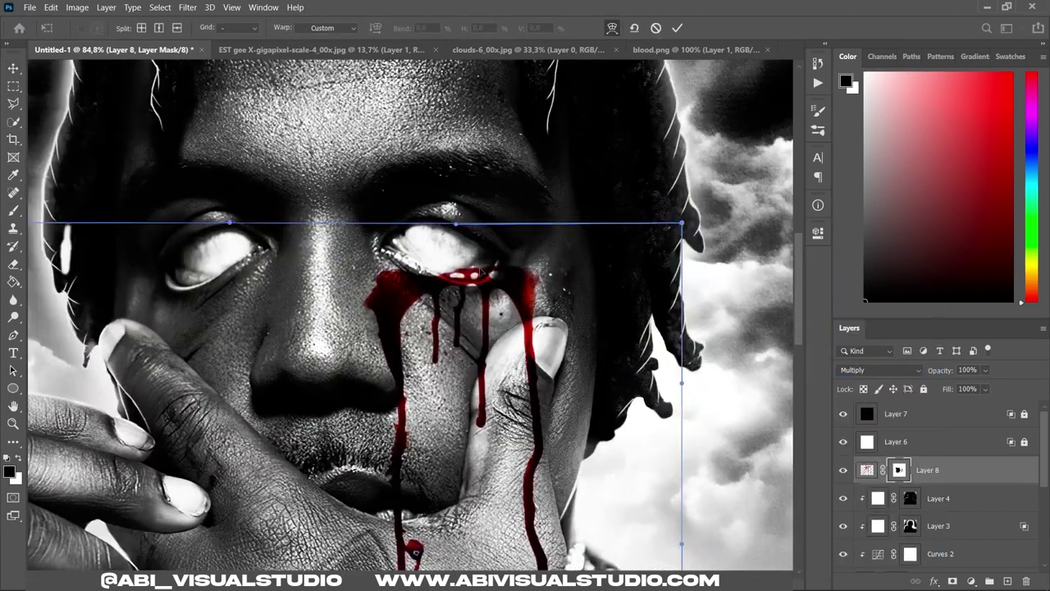
{"action": "left_click_drag", "start_coordinate": [681, 221], "coordinate": [563, 89]}
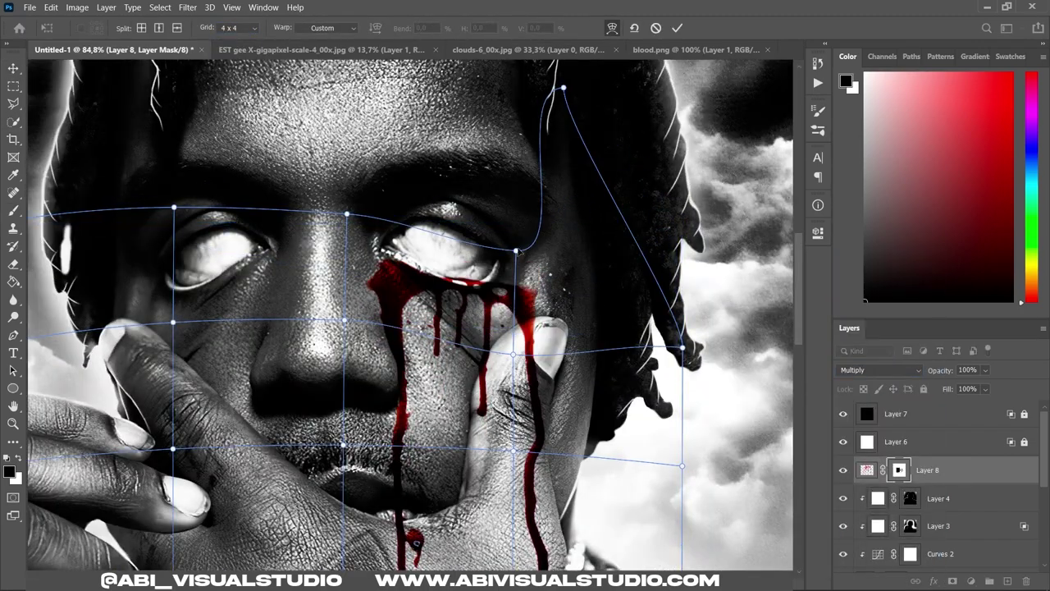
{"action": "left_click_drag", "start_coordinate": [682, 346], "coordinate": [602, 242]}
{"action": "mouse_move", "coordinate": [361, 227]}
{"action": "left_mouse_down"}
{"action": "mouse_move", "coordinate": [425, 257]}
{"action": "mouse_move", "coordinate": [529, 261]}
{"action": "left_mouse_up"}
{"action": "scroll", "coordinate": [459, 271], "scroll_direction": "down", "scroll_amount": 1}
{"action": "scroll", "coordinate": [529, 260], "scroll_direction": "down", "scroll_amount": 2}
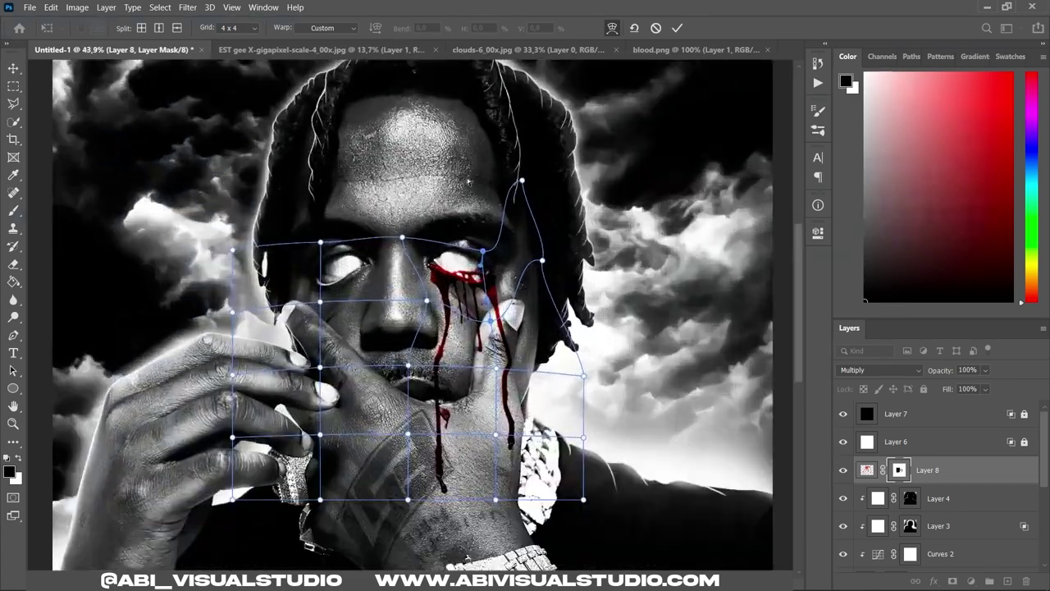
{"action": "scroll", "coordinate": [460, 246], "scroll_direction": "up", "scroll_amount": 3}
{"action": "left_click_drag", "start_coordinate": [410, 246], "coordinate": [426, 250]}
{"action": "scroll", "coordinate": [371, 223], "scroll_direction": "down", "scroll_amount": 6}
{"action": "scroll", "coordinate": [443, 328], "scroll_direction": "up", "scroll_amount": 3}
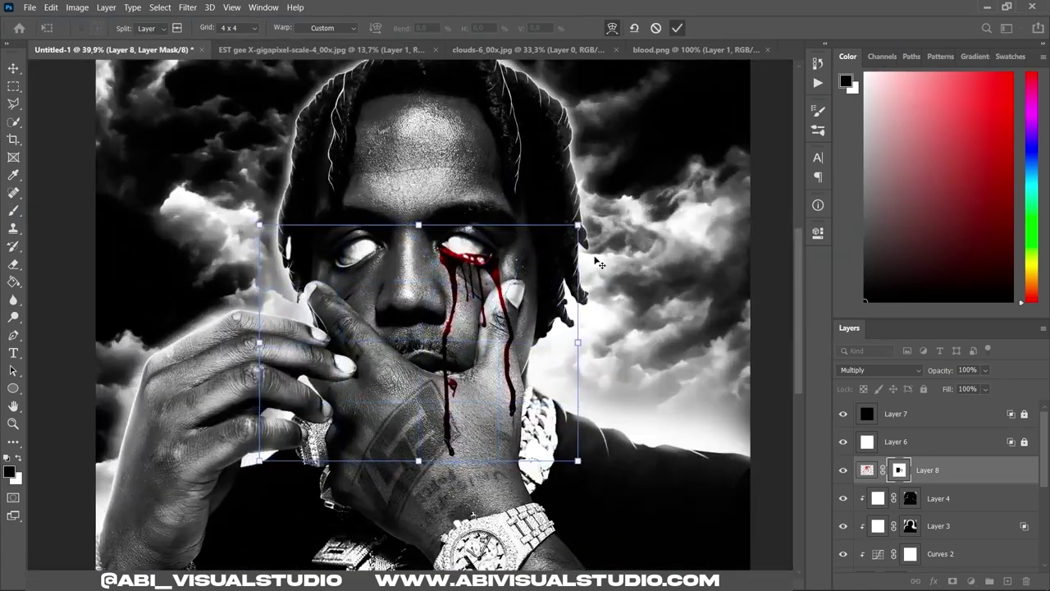
{"action": "key", "text": "Return"}
Refine the blood mask with a larger black brush.
{"action": "key", "text": "b"}
{"action": "scroll", "coordinate": [443, 328], "scroll_direction": "up", "scroll_amount": 4}
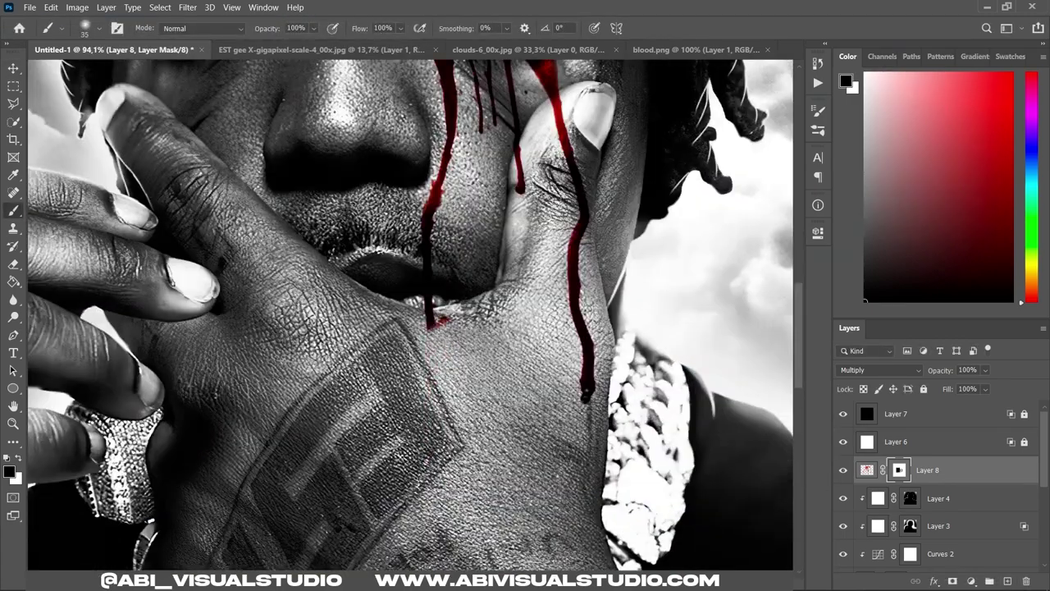
{"action": "scroll", "coordinate": [583, 287], "scroll_direction": "down", "scroll_amount": 2}
{"action": "scroll", "coordinate": [577, 354], "scroll_direction": "up", "scroll_amount": 3}
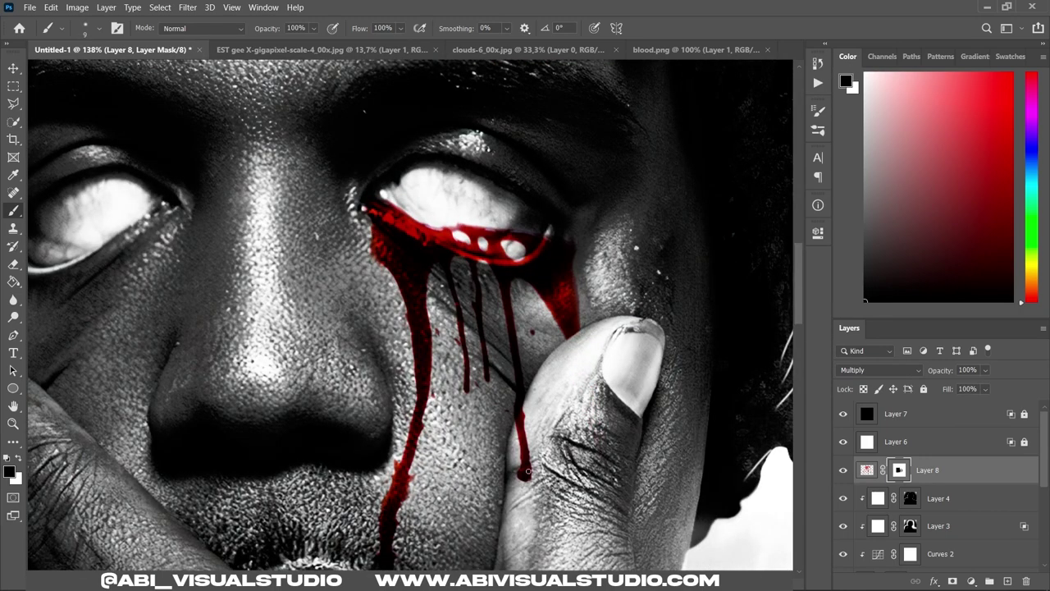
{"action": "scroll", "coordinate": [377, 267], "scroll_direction": "up", "scroll_amount": 1}
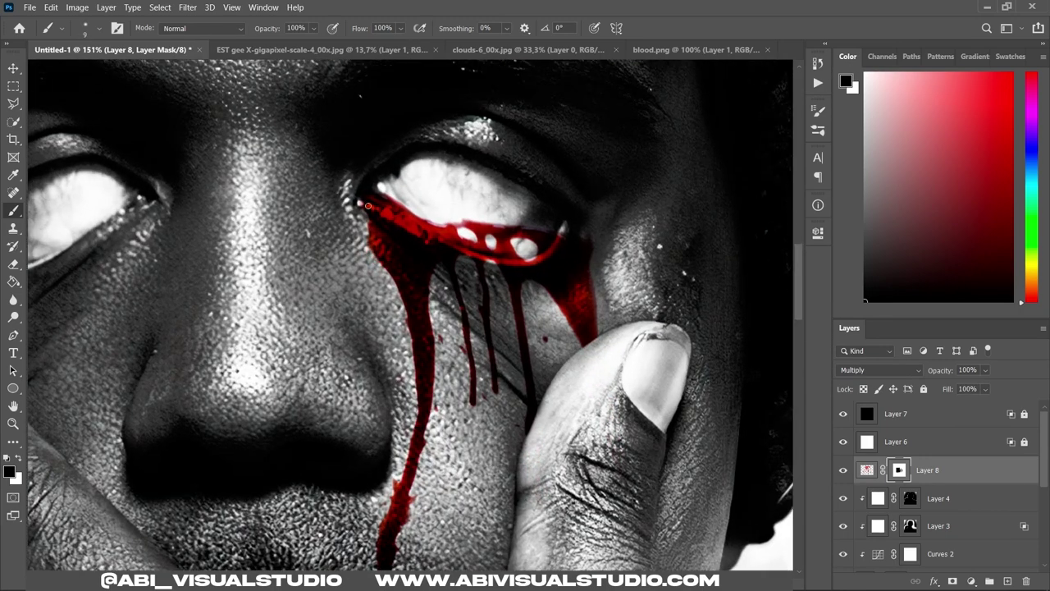
{"action": "scroll", "coordinate": [368, 206], "scroll_direction": "down", "scroll_amount": 3}
{"action": "scroll", "coordinate": [460, 264], "scroll_direction": "up", "scroll_amount": 3}
{"action": "key", "text": "bracketright"}
{"action": "key", "text": "bracketright"}
{"action": "key", "text": "bracketright"}
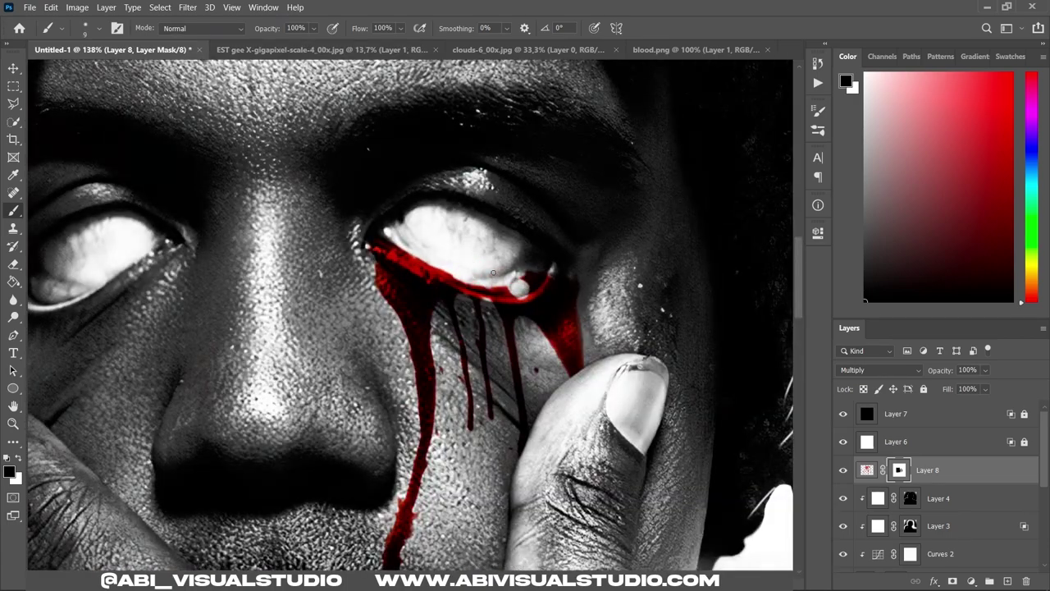
{"action": "scroll", "coordinate": [533, 285], "scroll_direction": "down", "scroll_amount": 3}
{"action": "scroll", "coordinate": [469, 321], "scroll_direction": "up", "scroll_amount": 4}
Restore some blood by painting white on the mask, then return to black.
{"action": "key", "text": "x"}
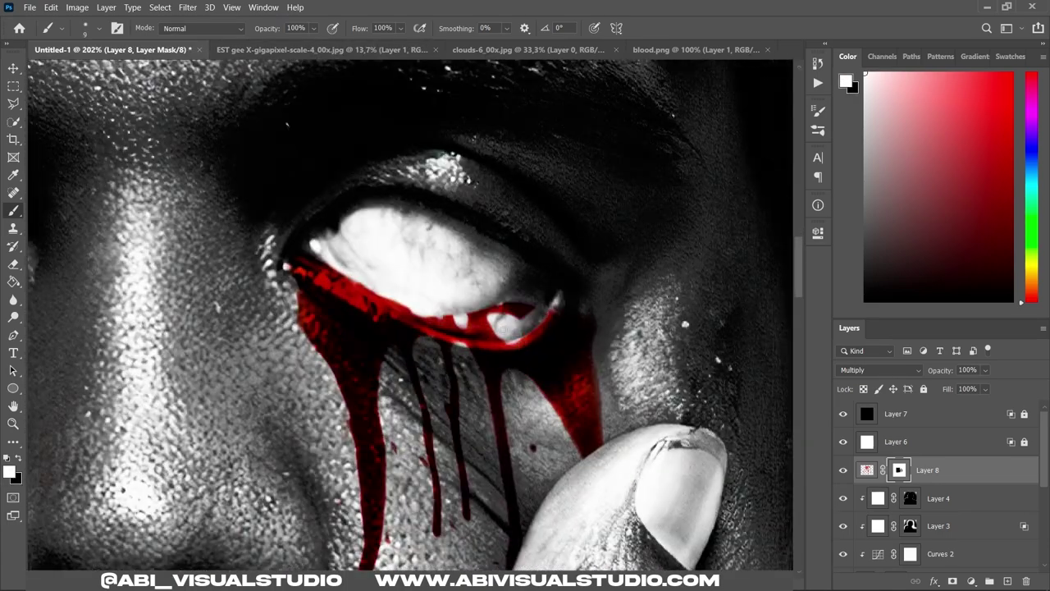
{"action": "scroll", "coordinate": [472, 316], "scroll_direction": "down", "scroll_amount": 3}
{"action": "scroll", "coordinate": [464, 345], "scroll_direction": "up", "scroll_amount": 1}
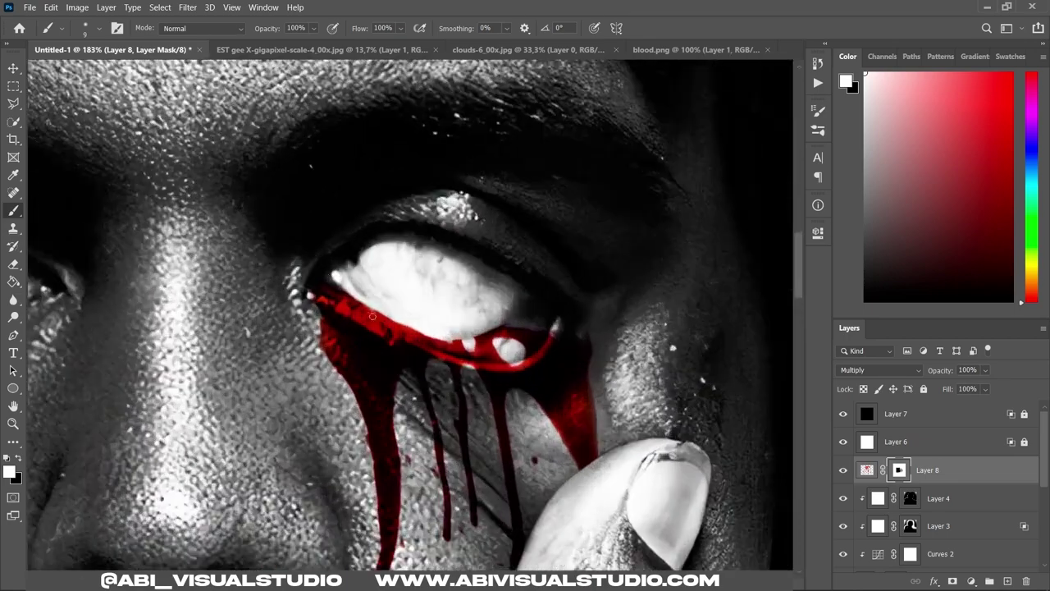
{"action": "scroll", "coordinate": [460, 353], "scroll_direction": "down", "scroll_amount": 4}
{"action": "scroll", "coordinate": [458, 369], "scroll_direction": "up", "scroll_amount": 4}
{"action": "key", "text": "x"}
{"action": "key", "text": "bracketright"}
{"action": "key", "text": "bracketright"}
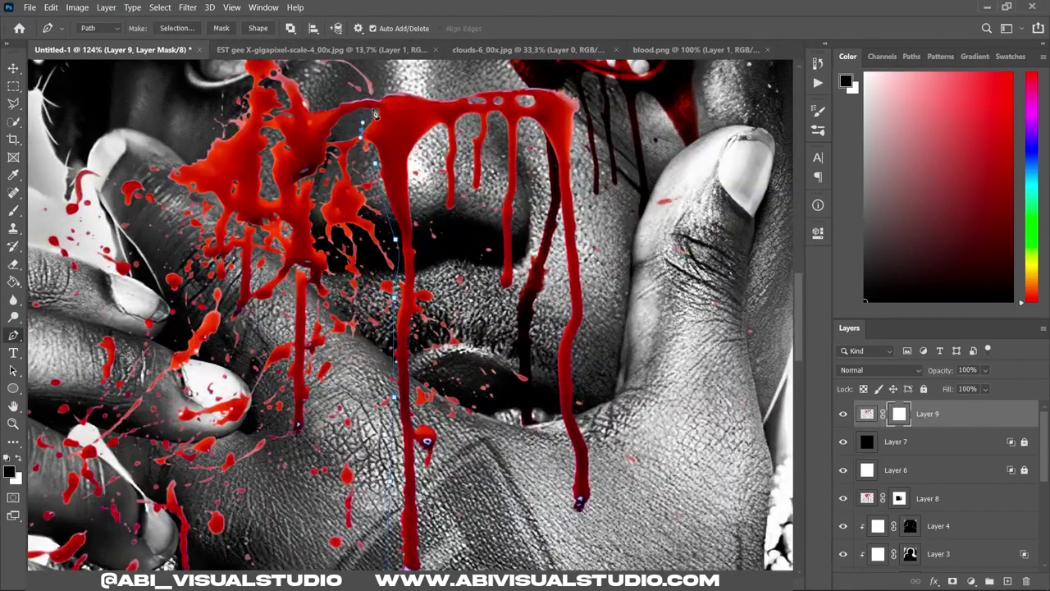
Set the left-eye blood layer, Layer 10, to Multiply blending.
{"action": "scroll", "coordinate": [374, 113], "scroll_direction": "down", "scroll_amount": 2}
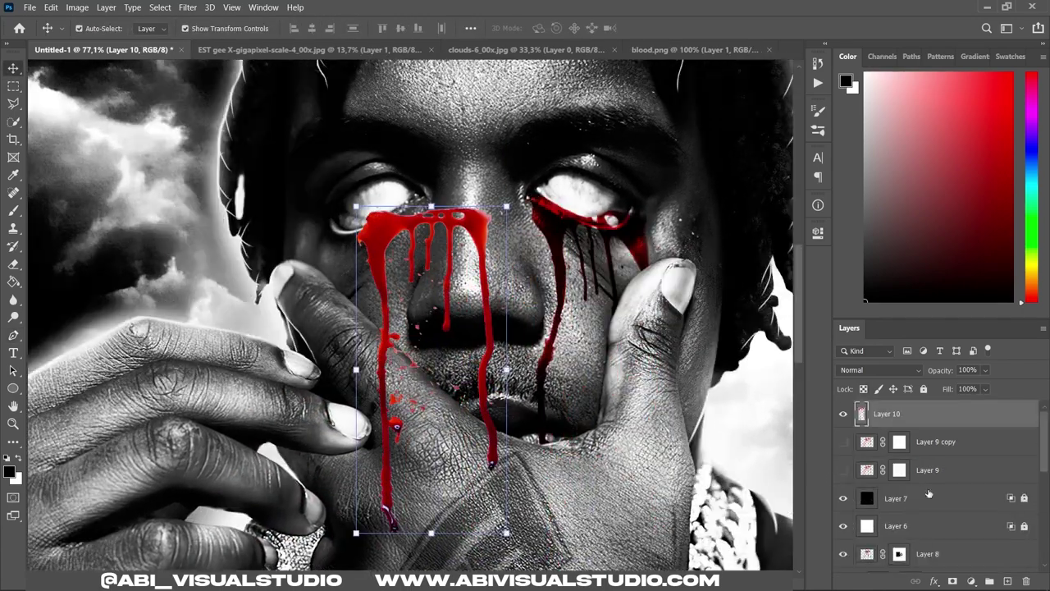
{"action": "left_click", "coordinate": [847, 296]}
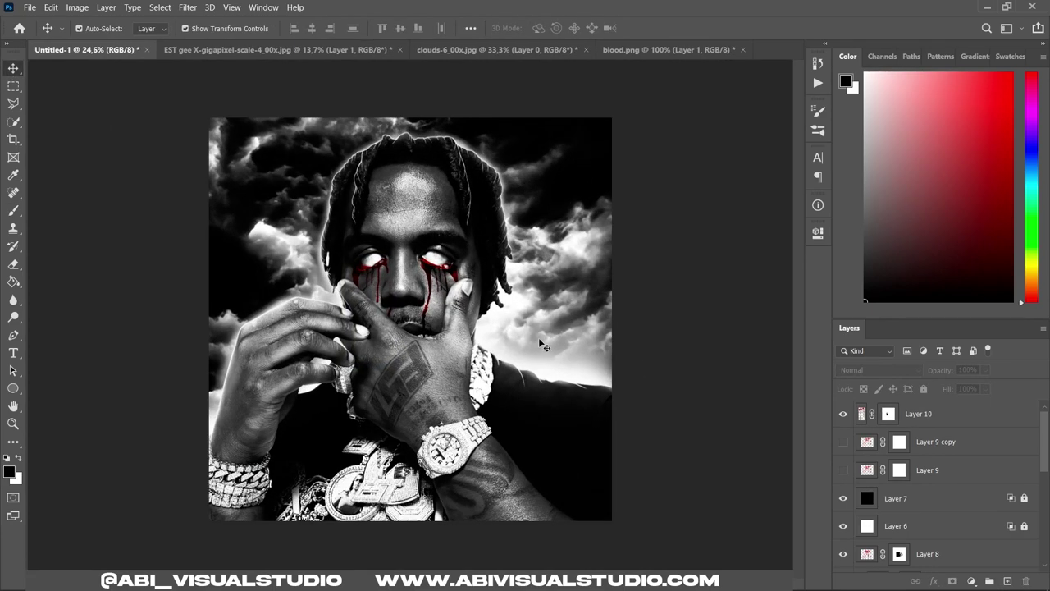
Set the Layer 8 blood to Linear Burn blending.
{"action": "scroll", "coordinate": [344, 257], "scroll_direction": "up", "scroll_amount": 1}
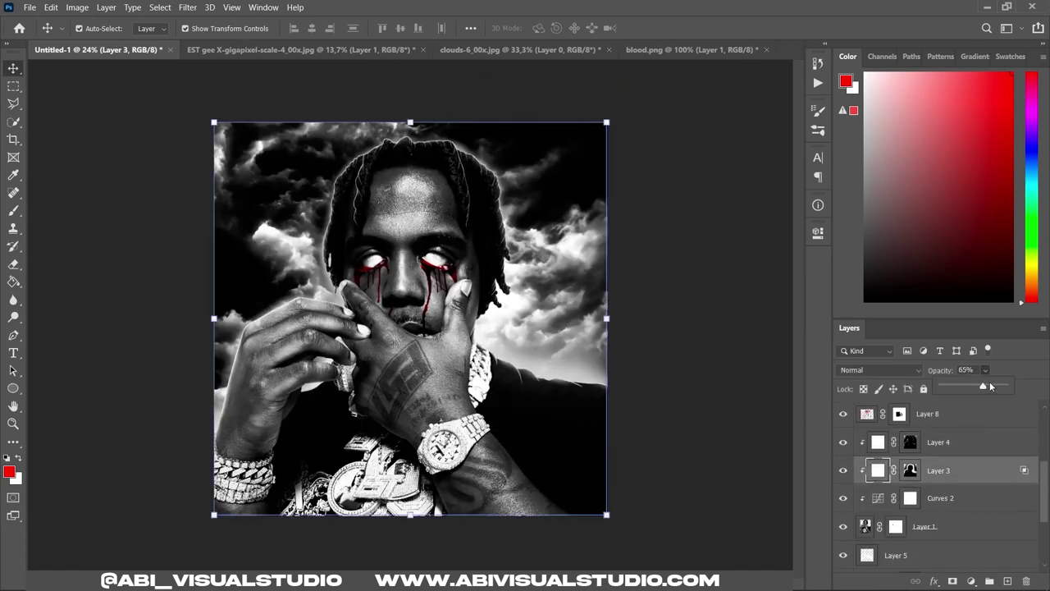
{"action": "left_click", "coordinate": [924, 421]}
{"action": "left_click", "coordinate": [879, 370]}
{"action": "left_click", "coordinate": [882, 318]}
{"action": "left_click", "coordinate": [984, 469]}
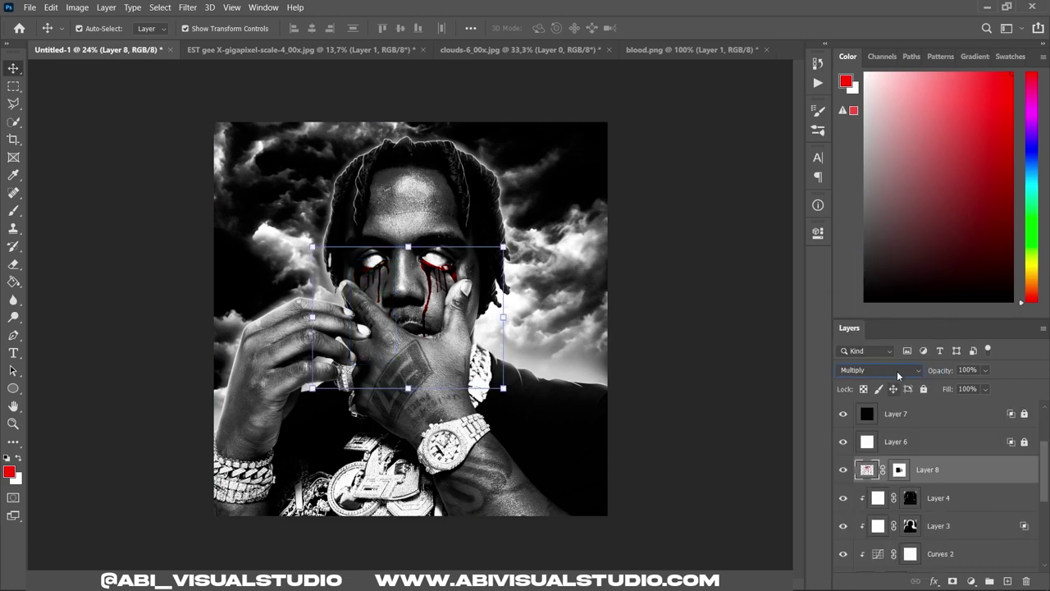
{"action": "left_click", "coordinate": [879, 370]}
{"action": "left_click", "coordinate": [853, 317]}
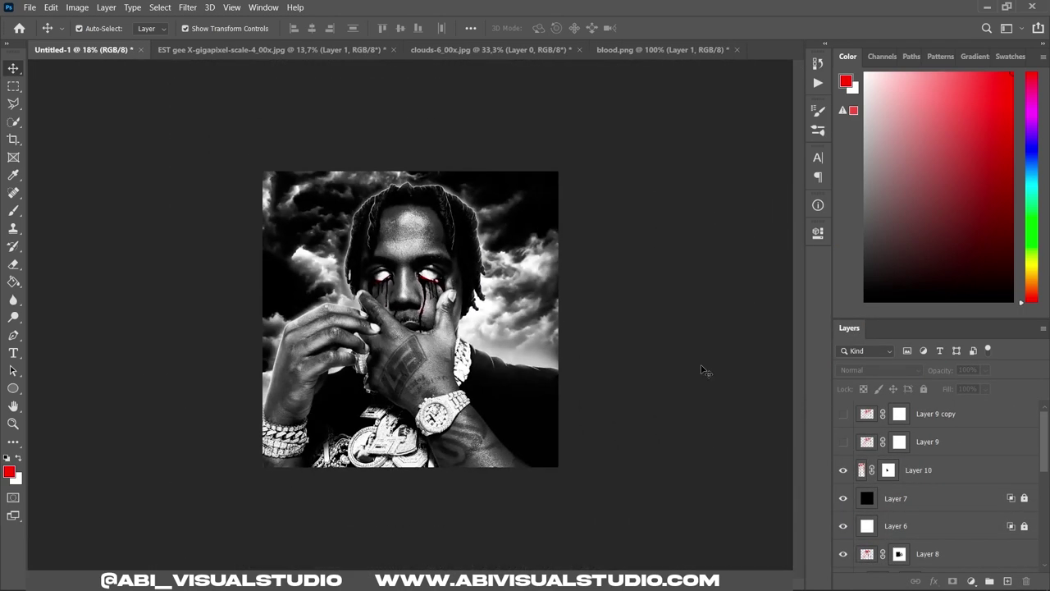
Merge all visible layers into a single Background layer.
{"action": "scroll", "coordinate": [459, 331], "scroll_direction": "up", "scroll_amount": 2}
{"action": "scroll", "coordinate": [529, 322], "scroll_direction": "up", "scroll_amount": 2}
{"action": "scroll", "coordinate": [564, 320], "scroll_direction": "down", "scroll_amount": 2}
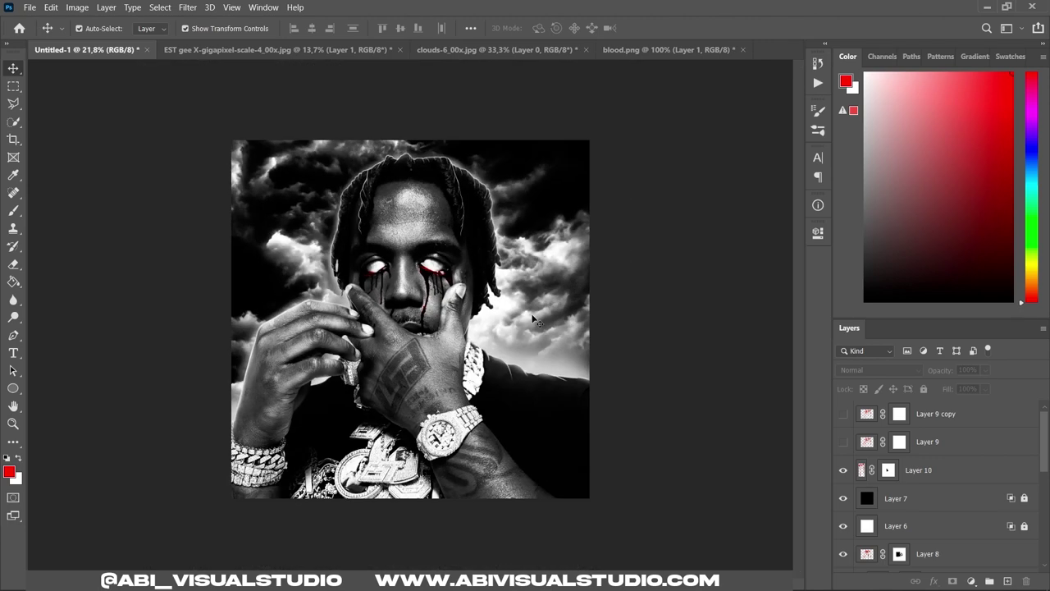
{"action": "left_click", "coordinate": [30, 7]}
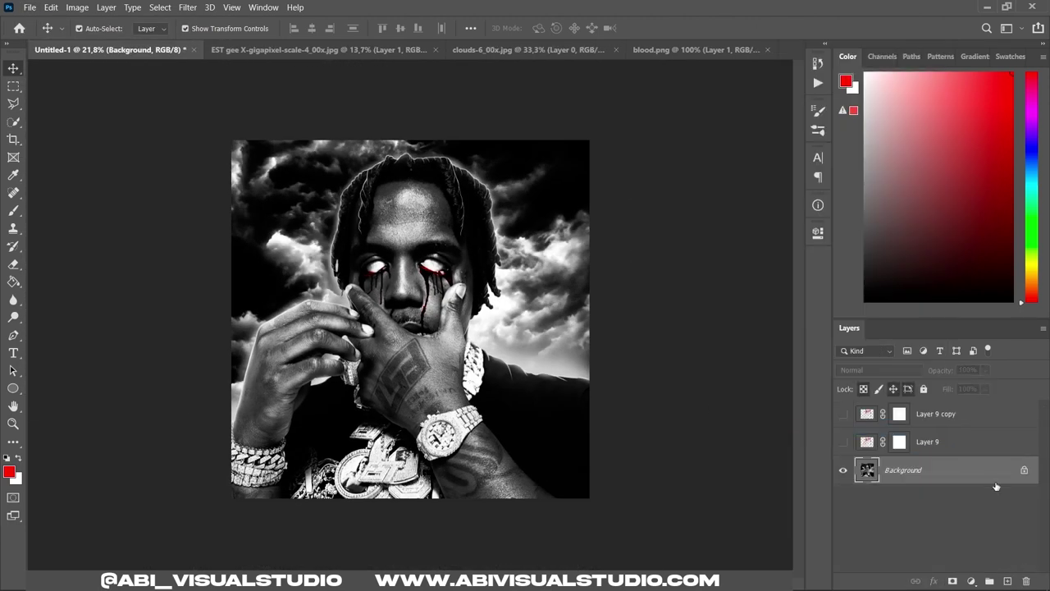
{"action": "left_click", "coordinate": [188, 7]}
In Camera Raw, darken exposure to -0.55 and raise clarity and texture.
{"action": "left_click", "coordinate": [217, 83]}
{"action": "scroll", "coordinate": [952, 328], "scroll_direction": "up", "scroll_amount": 5}
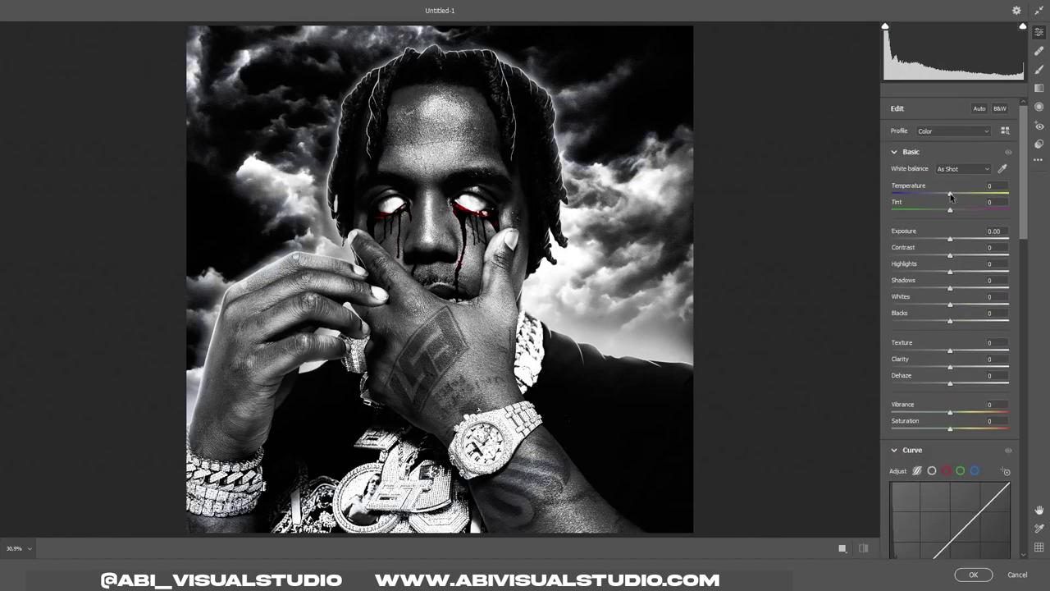
{"action": "mouse_move", "coordinate": [949, 193]}
{"action": "left_mouse_down"}
{"action": "mouse_move", "coordinate": [962, 194]}
{"action": "mouse_move", "coordinate": [949, 195]}
{"action": "left_mouse_up"}
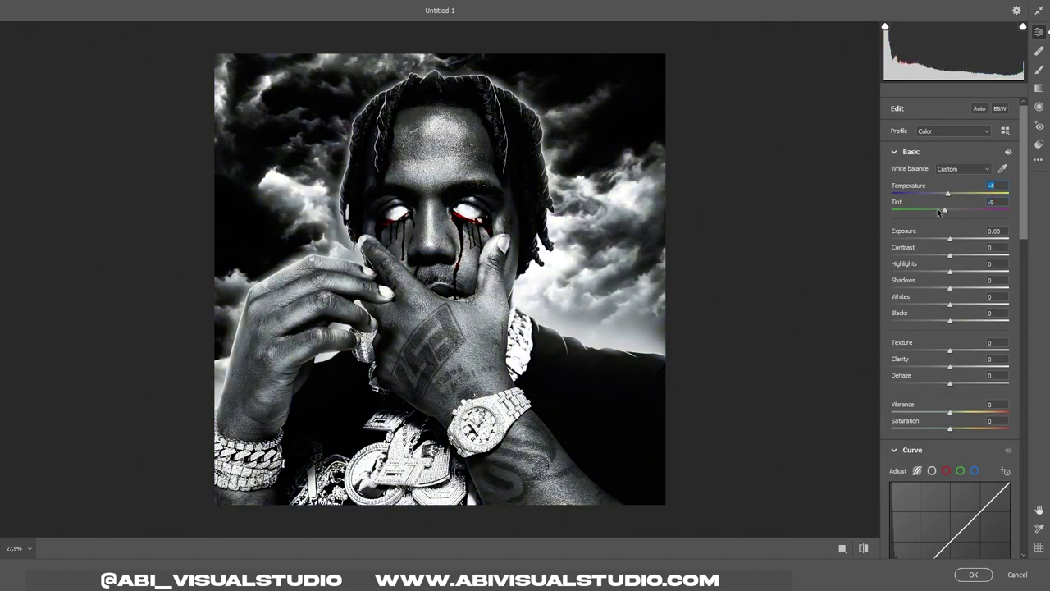
{"action": "mouse_move", "coordinate": [950, 238]}
{"action": "left_mouse_down"}
{"action": "mouse_move", "coordinate": [938, 254]}
{"action": "mouse_move", "coordinate": [972, 288]}
{"action": "mouse_move", "coordinate": [934, 319]}
{"action": "left_mouse_up"}
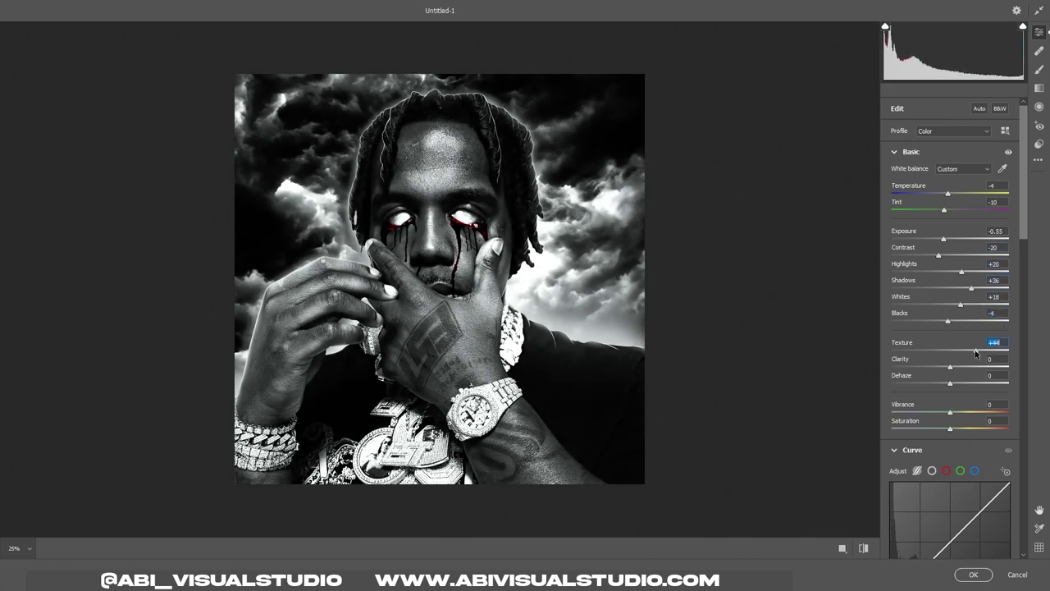
{"action": "mouse_move", "coordinate": [950, 366]}
{"action": "left_mouse_down"}
{"action": "mouse_move", "coordinate": [1023, 369]}
{"action": "mouse_move", "coordinate": [1010, 351]}
{"action": "left_mouse_up"}
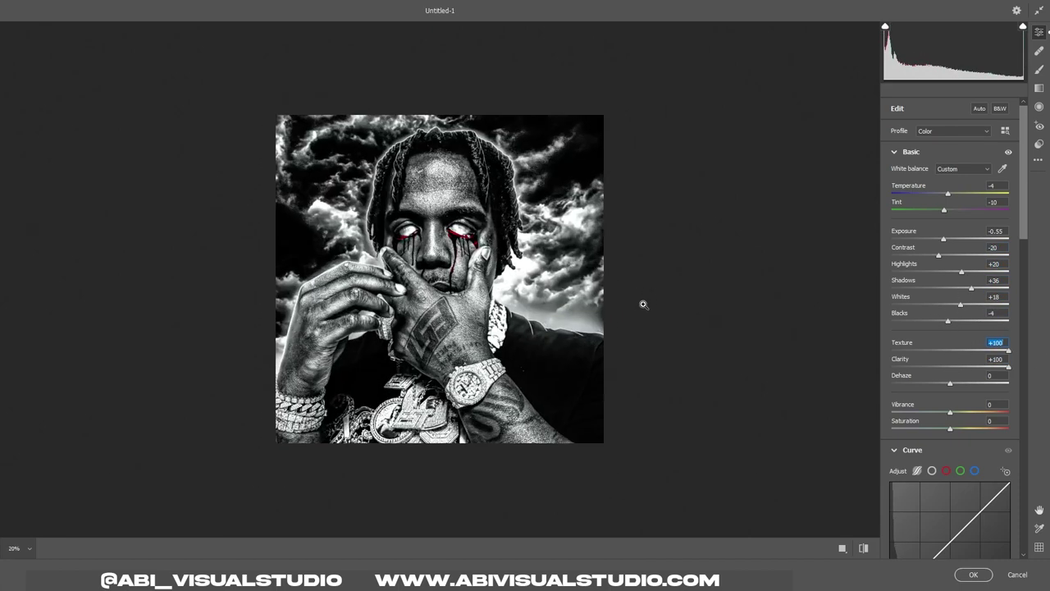
{"action": "mouse_move", "coordinate": [942, 357]}
{"action": "left_mouse_down"}
{"action": "mouse_move", "coordinate": [973, 359]}
{"action": "mouse_move", "coordinate": [938, 412]}
{"action": "left_mouse_up"}
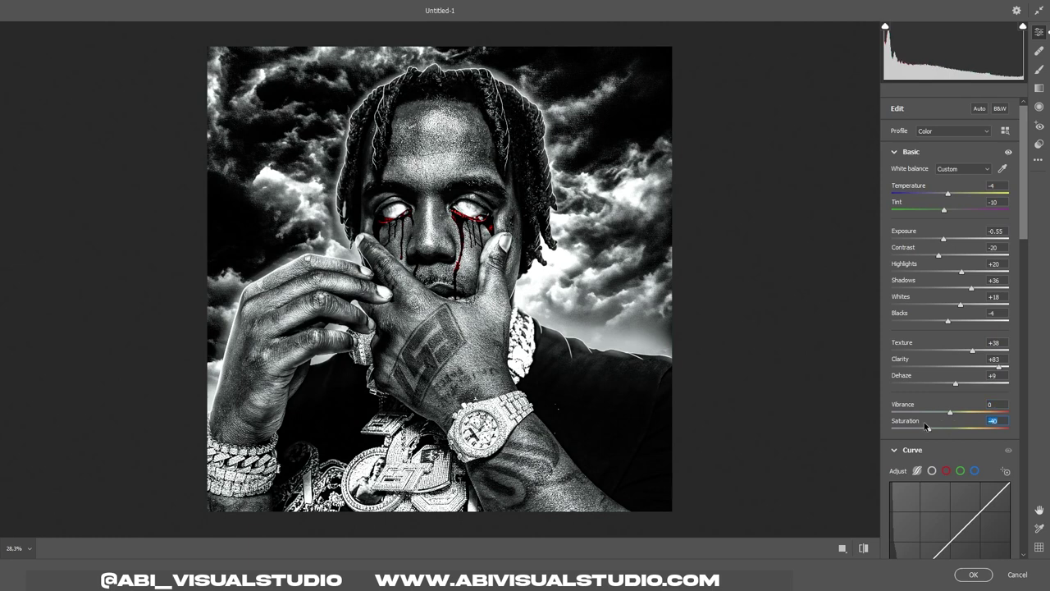
Set noise reduction to 50 and sharpening to 30.
{"action": "scroll", "coordinate": [924, 433], "scroll_direction": "down", "scroll_amount": 3}
{"action": "scroll", "coordinate": [943, 418], "scroll_direction": "down", "scroll_amount": 2}
{"action": "scroll", "coordinate": [950, 409], "scroll_direction": "down", "scroll_amount": 1}
{"action": "left_click", "coordinate": [951, 408]}
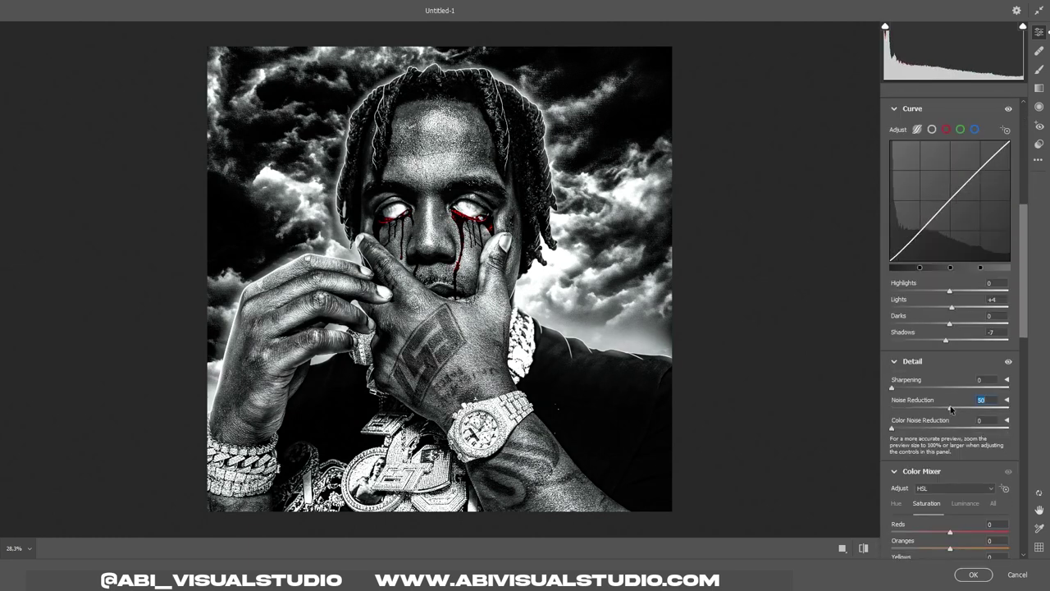
{"action": "type", "text": "83"}
{"action": "left_click", "coordinate": [914, 387]}
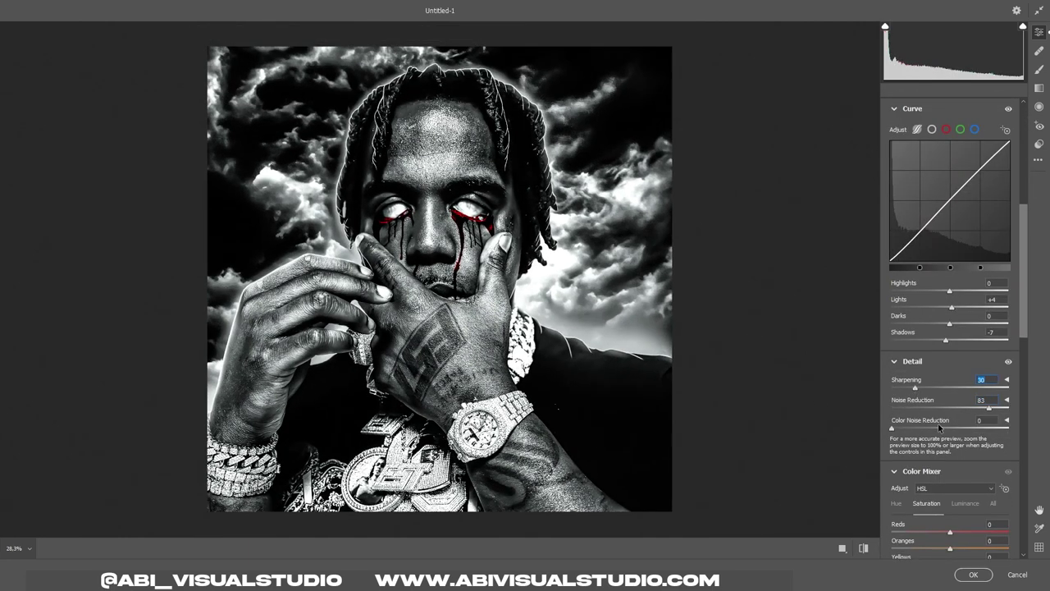
Desaturate the reds and split-tone the highlights, with purple in the shadows.
{"action": "scroll", "coordinate": [914, 398], "scroll_direction": "down", "scroll_amount": 2}
{"action": "left_click", "coordinate": [915, 399]}
{"action": "scroll", "coordinate": [943, 369], "scroll_direction": "down", "scroll_amount": 2}
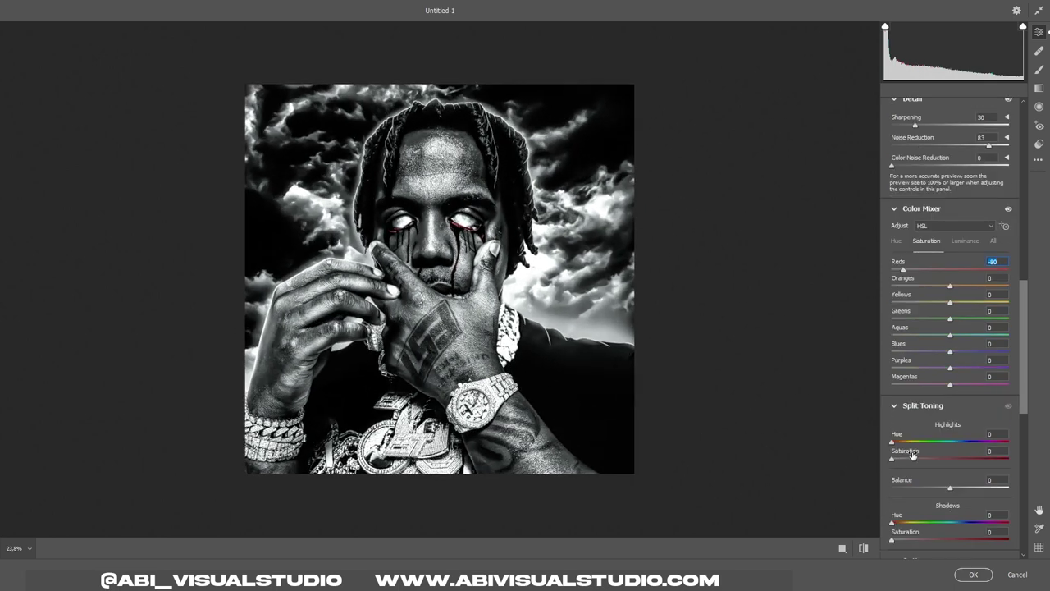
{"action": "left_click", "coordinate": [909, 457]}
{"action": "left_click", "coordinate": [905, 539]}
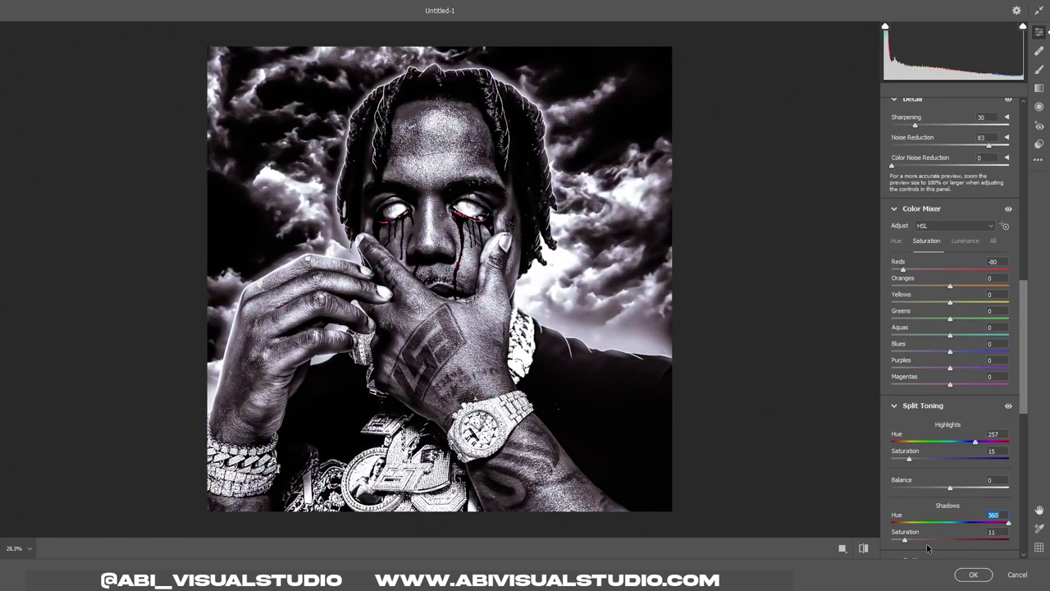
Adjust colour mixer luminance, set red primary saturation to -100, and apply Camera Raw.
{"action": "scroll", "coordinate": [952, 246], "scroll_direction": "down", "scroll_amount": 1}
{"action": "left_click", "coordinate": [964, 161]}
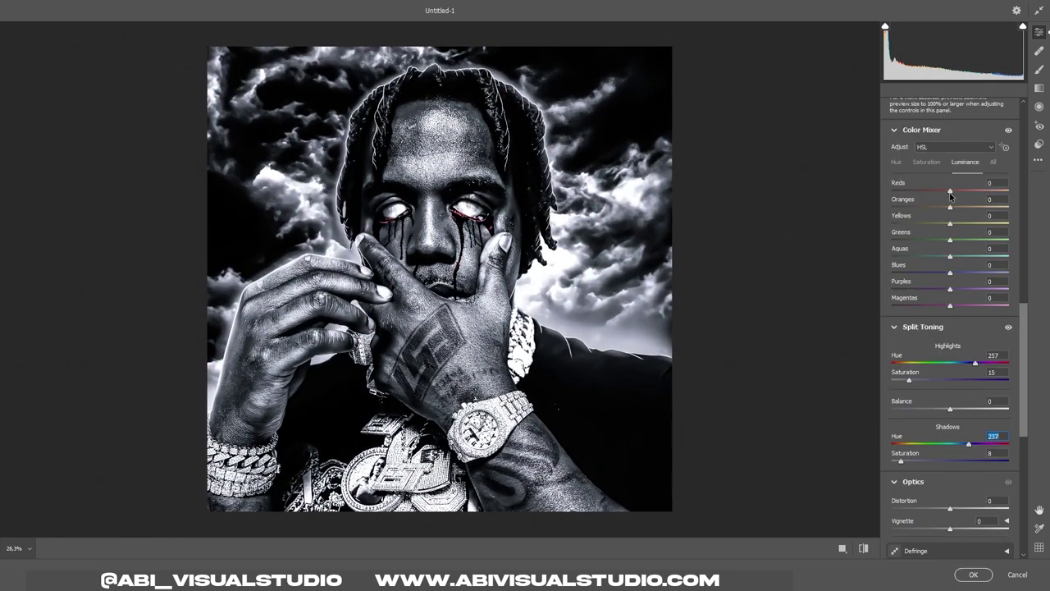
{"action": "scroll", "coordinate": [952, 328], "scroll_direction": "down", "scroll_amount": 3}
{"action": "left_click_drag", "start_coordinate": [950, 297], "coordinate": [860, 322]}
{"action": "scroll", "coordinate": [951, 344], "scroll_direction": "down", "scroll_amount": 2}
{"action": "left_click_drag", "start_coordinate": [950, 351], "coordinate": [948, 354]}
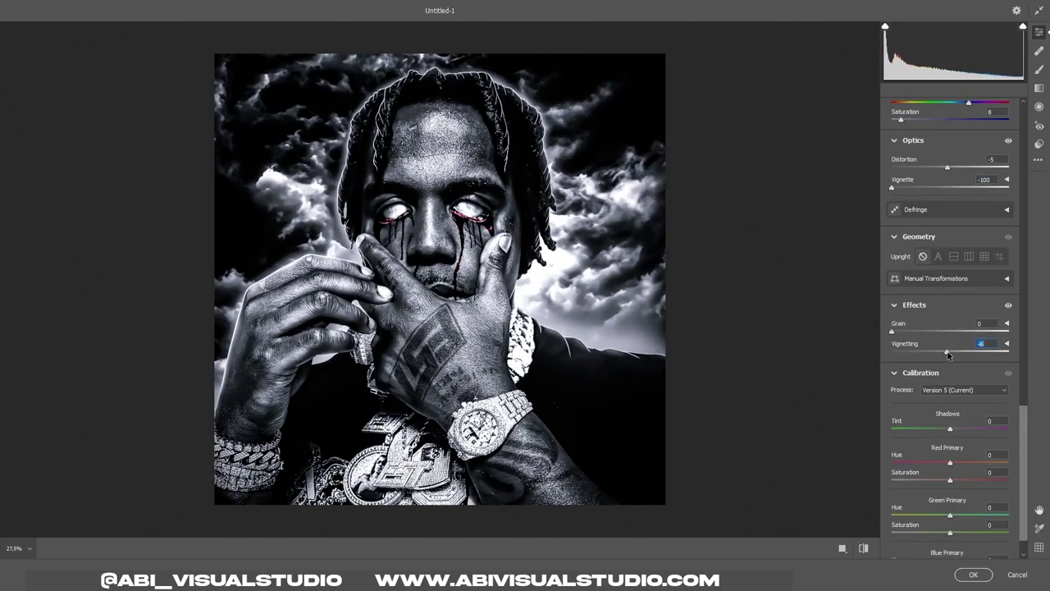
{"action": "type", "text": "-100"}
{"action": "key", "text": "Tab"}
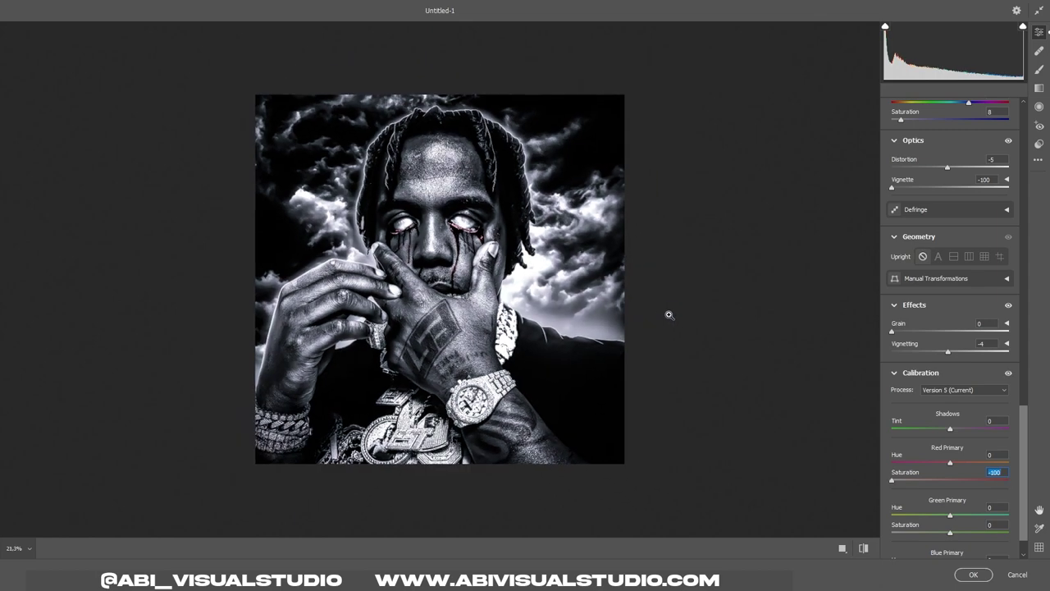
{"action": "scroll", "coordinate": [952, 410], "scroll_direction": "down", "scroll_amount": 1}
{"action": "type", "text": "100"}
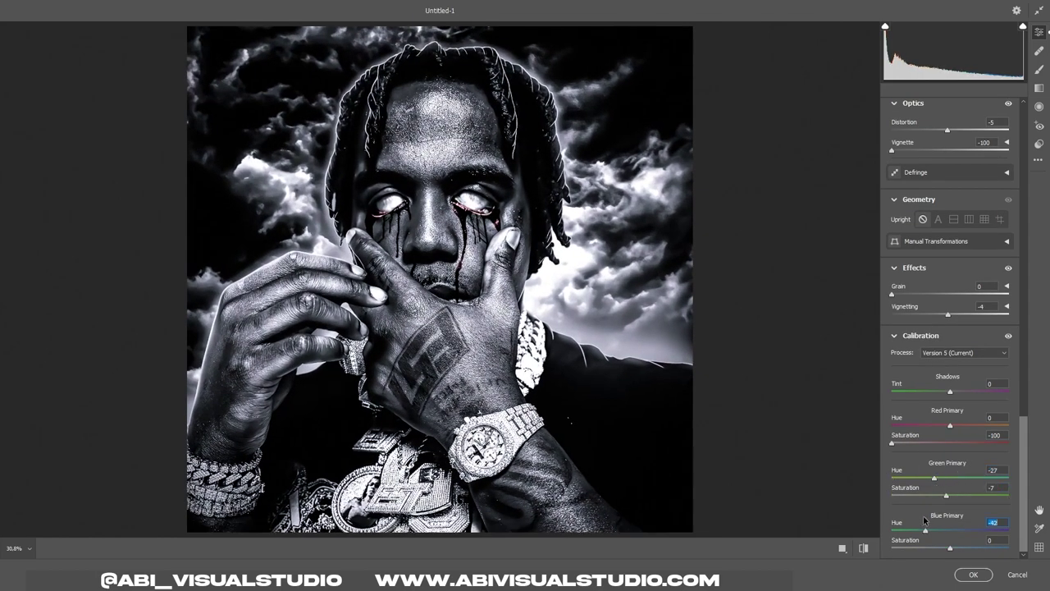
{"action": "key", "text": "Return"}
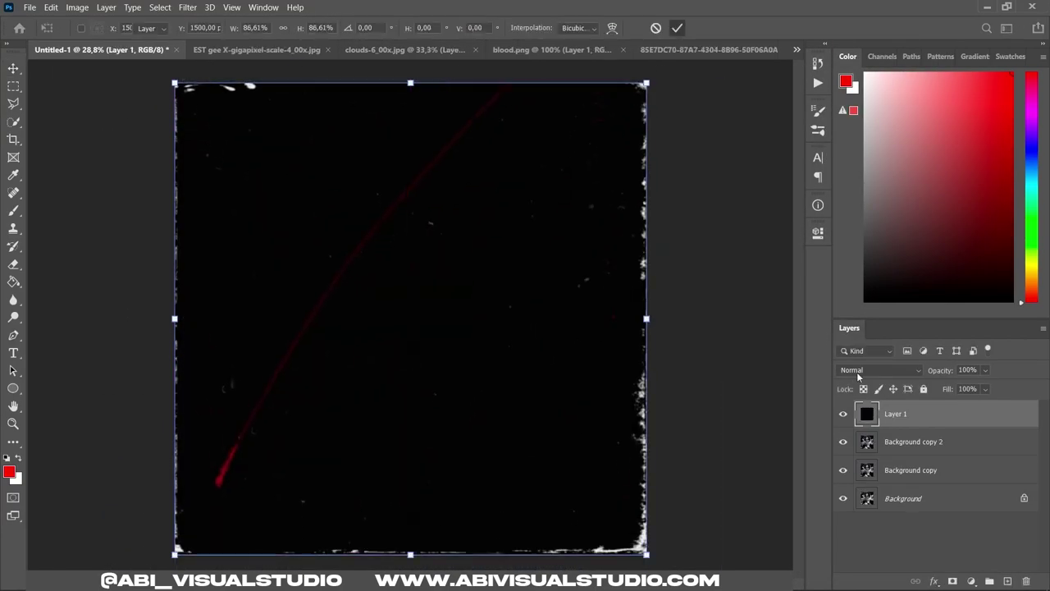
Add a Curves adjustment raising the dust texture's contrast.
{"action": "left_click", "coordinate": [971, 581]}
{"action": "left_click", "coordinate": [961, 404]}
{"action": "left_click_drag", "start_coordinate": [730, 361], "coordinate": [726, 328]}
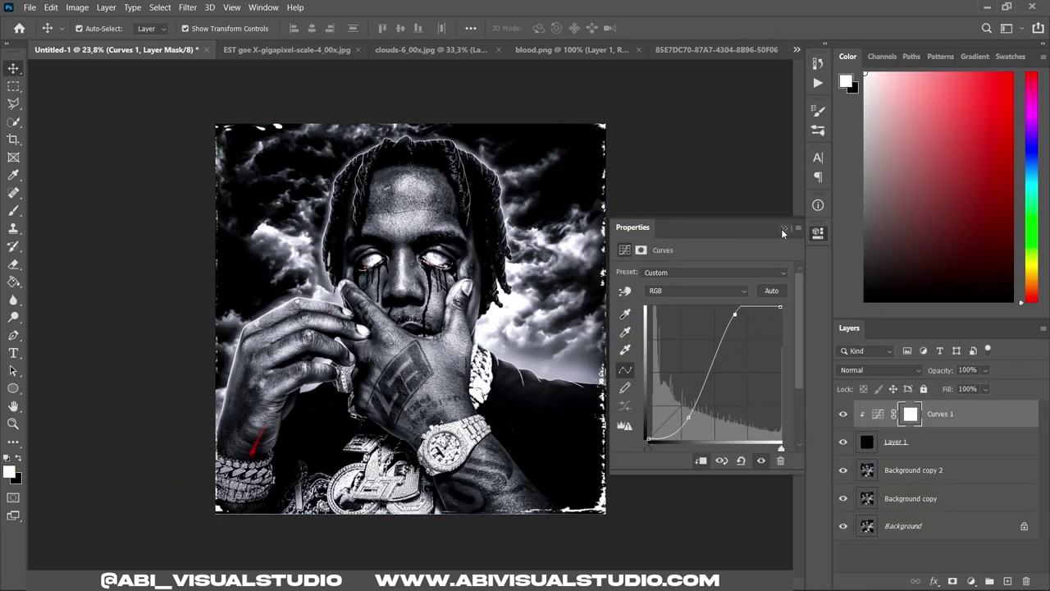
{"action": "scroll", "coordinate": [651, 386], "scroll_direction": "up", "scroll_amount": 3}
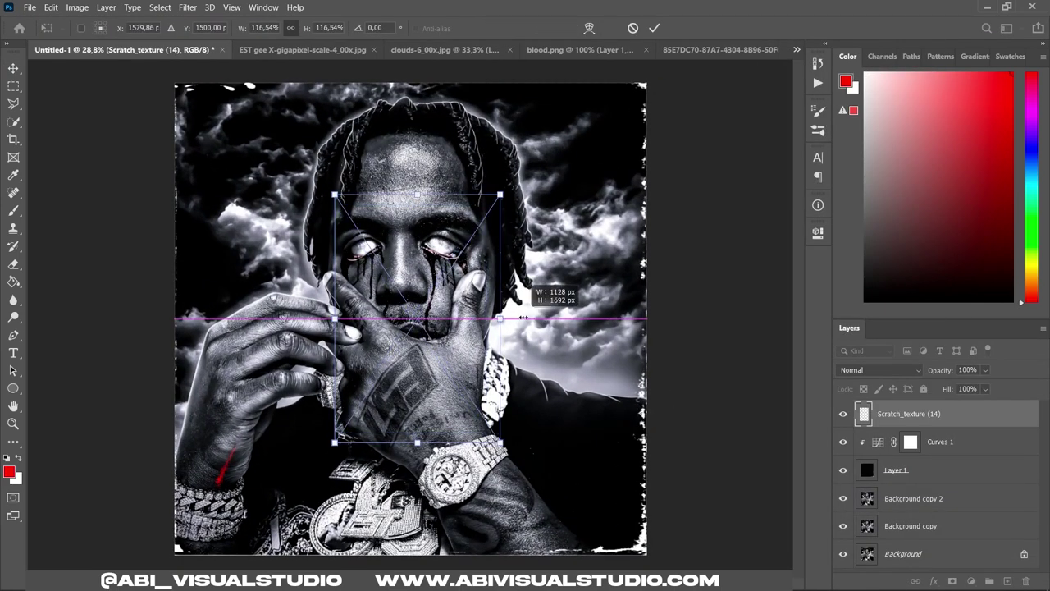
Stretch the scratch texture across the canvas and blend it with Screen.
{"action": "left_click_drag", "start_coordinate": [347, 319], "coordinate": [175, 318]}
{"action": "key", "text": "Return"}
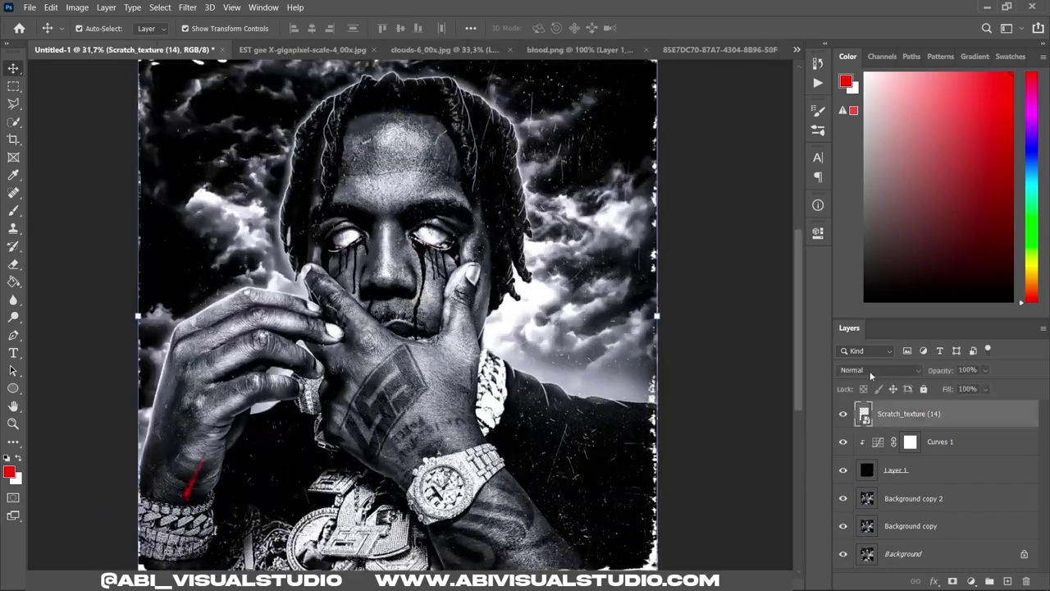
{"action": "left_click", "coordinate": [871, 374]}
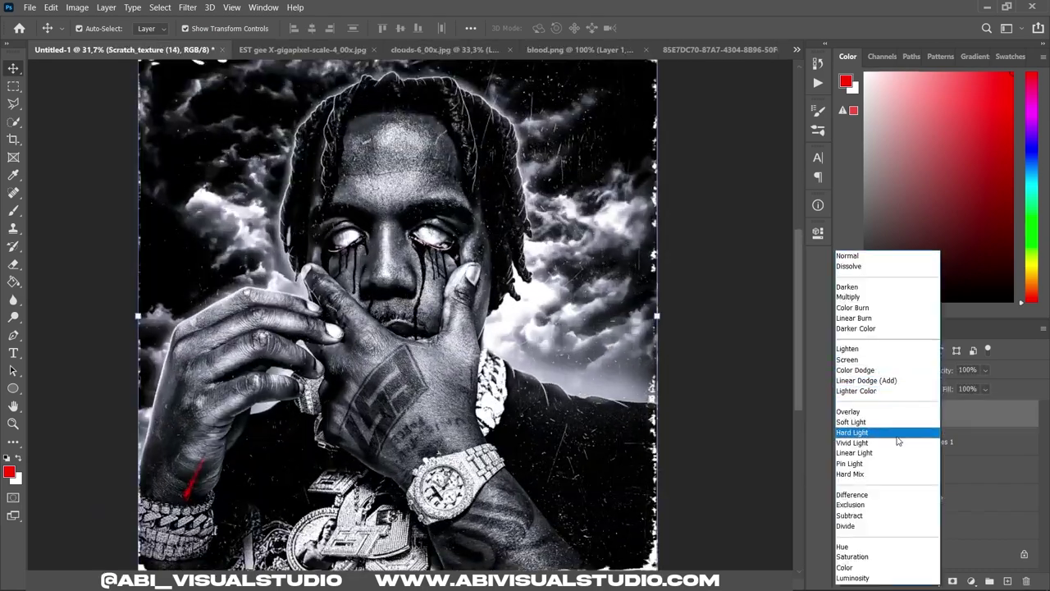
{"action": "left_click", "coordinate": [885, 359]}
{"action": "scroll", "coordinate": [673, 359], "scroll_direction": "down", "scroll_amount": 2}
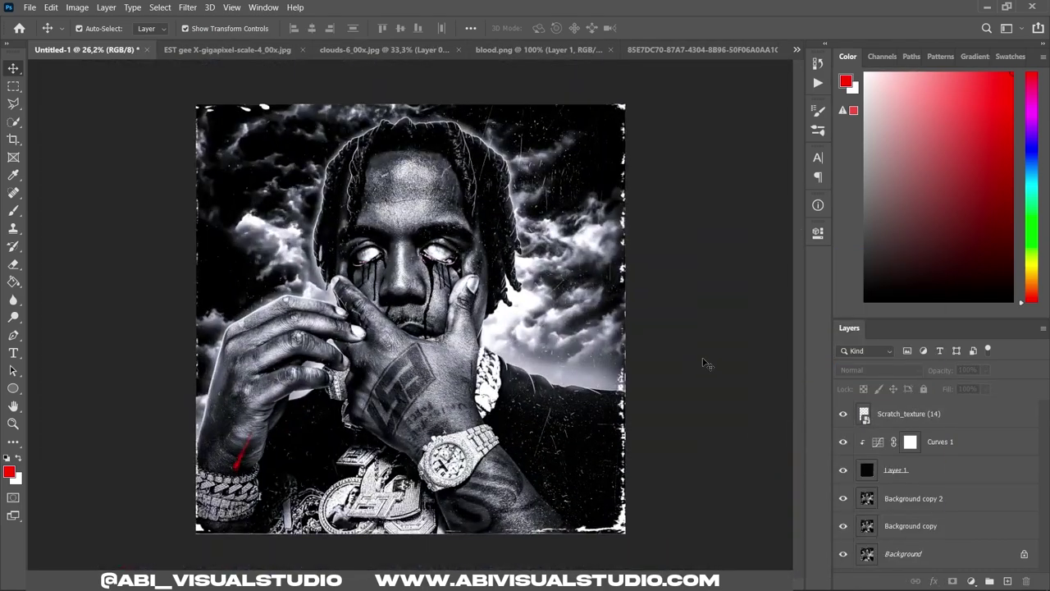
{"action": "left_click", "coordinate": [896, 470]}
Duplicate the portrait layer and apply a Gaussian Blur to the copy.
{"action": "left_click", "coordinate": [912, 498]}
{"action": "key", "text": "ctrl+j"}
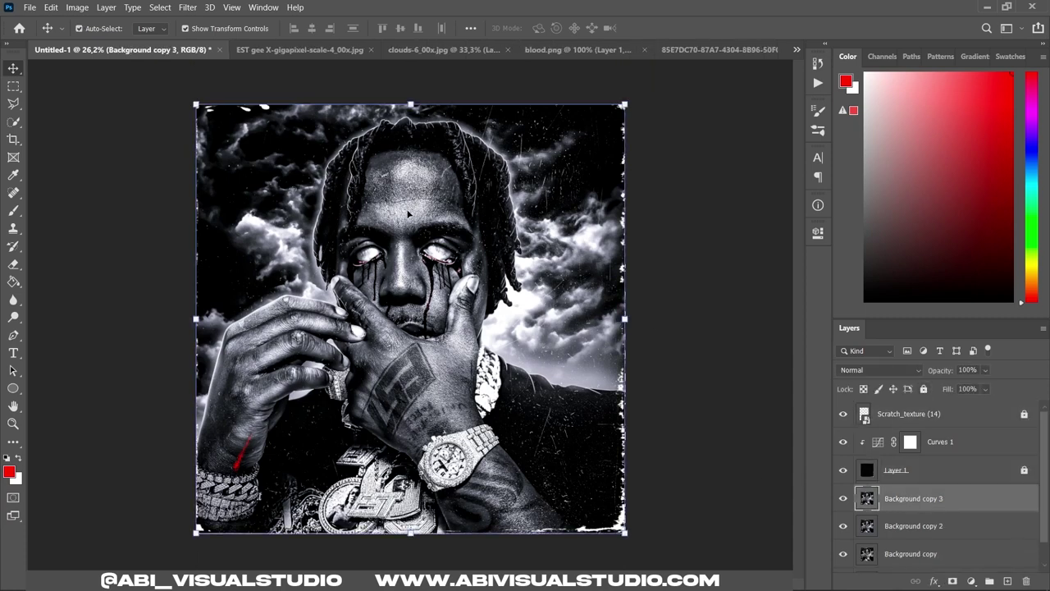
{"action": "left_click", "coordinate": [187, 7]}
{"action": "left_click", "coordinate": [403, 206]}
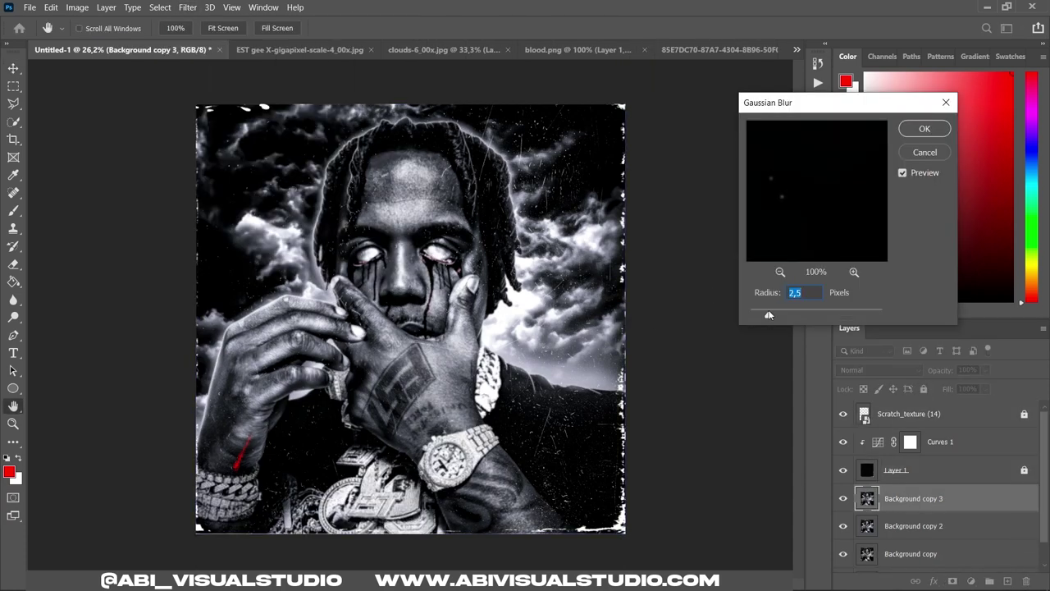
{"action": "key", "text": "Return"}
Add a layer mask to the blurred copy with default black and white colours.
{"action": "key", "text": "b"}
{"action": "left_click", "coordinate": [952, 581]}
{"action": "key", "text": "d"}
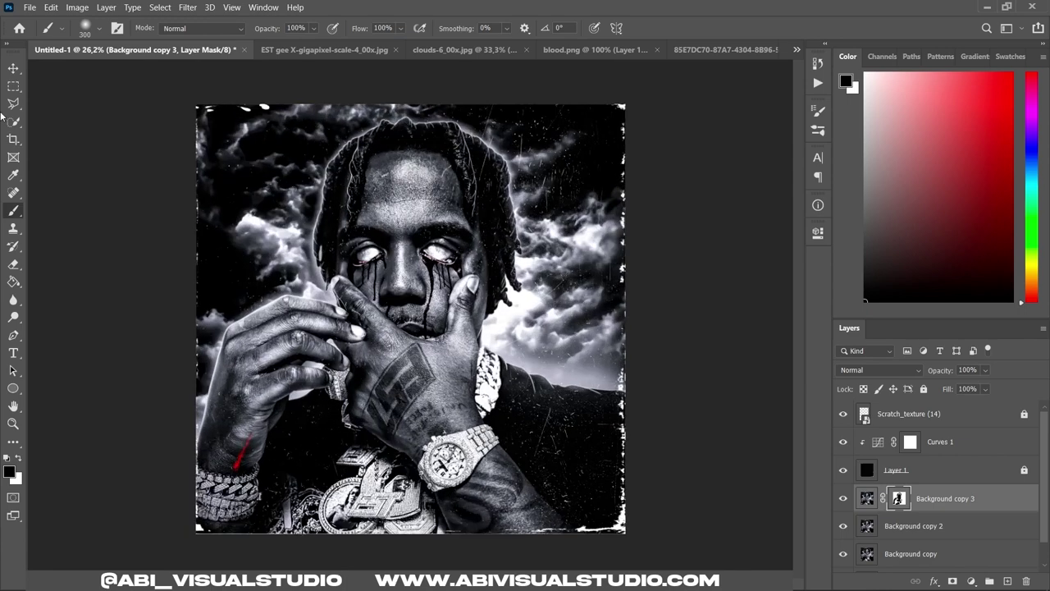
{"action": "key", "text": "v"}
Duplicate the portrait again and apply a spin Radial Blur to the copy.
{"action": "key", "text": "ctrl+j"}
{"action": "left_click", "coordinate": [187, 7]}
{"action": "left_click", "coordinate": [386, 240]}
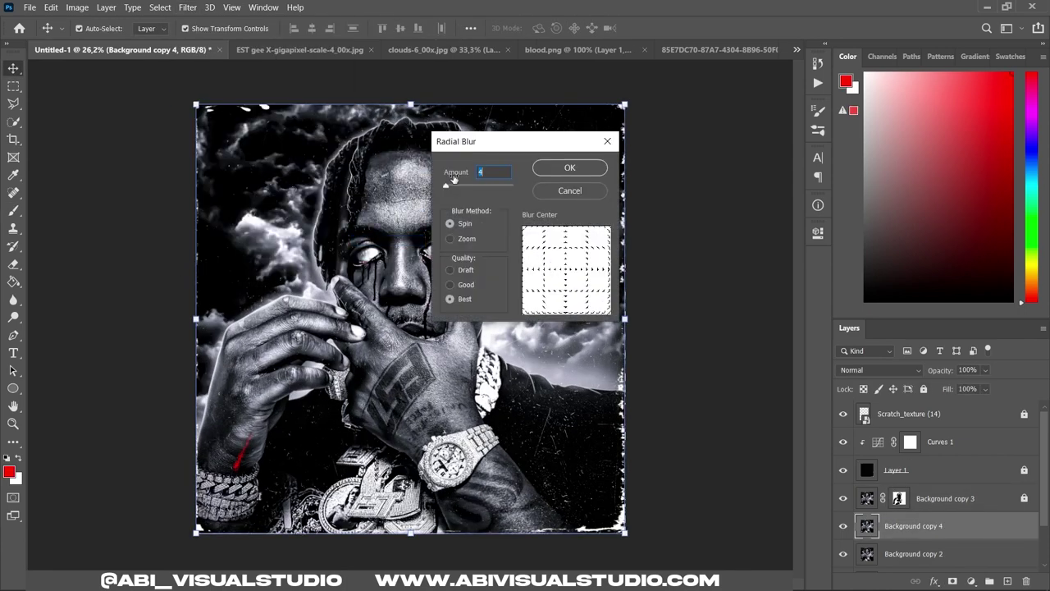
{"action": "key", "text": "Return"}
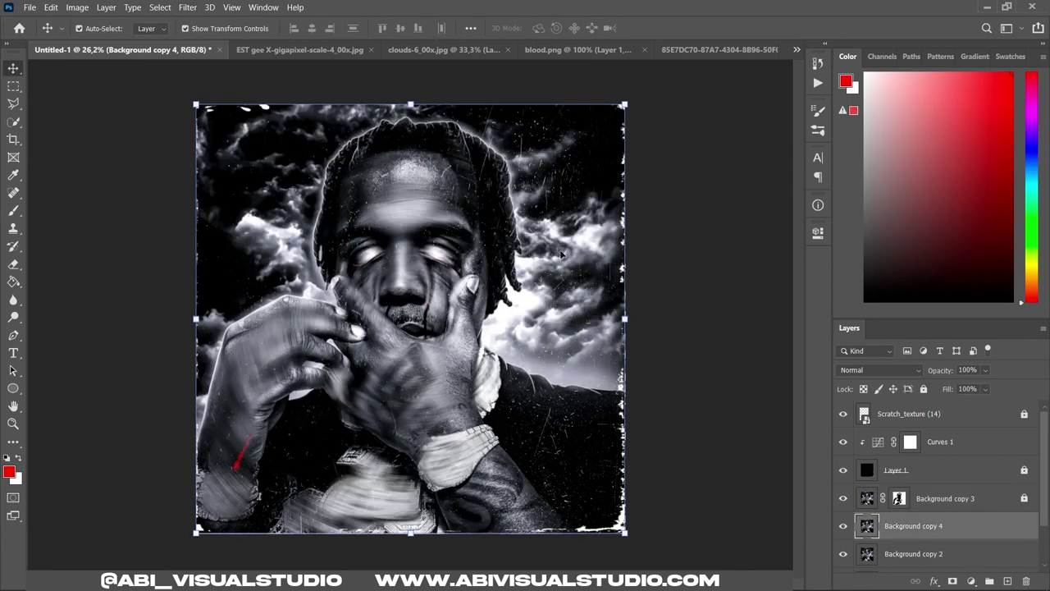
{"action": "left_click", "coordinate": [878, 369]}
{"action": "key", "text": "ctrl+t"}
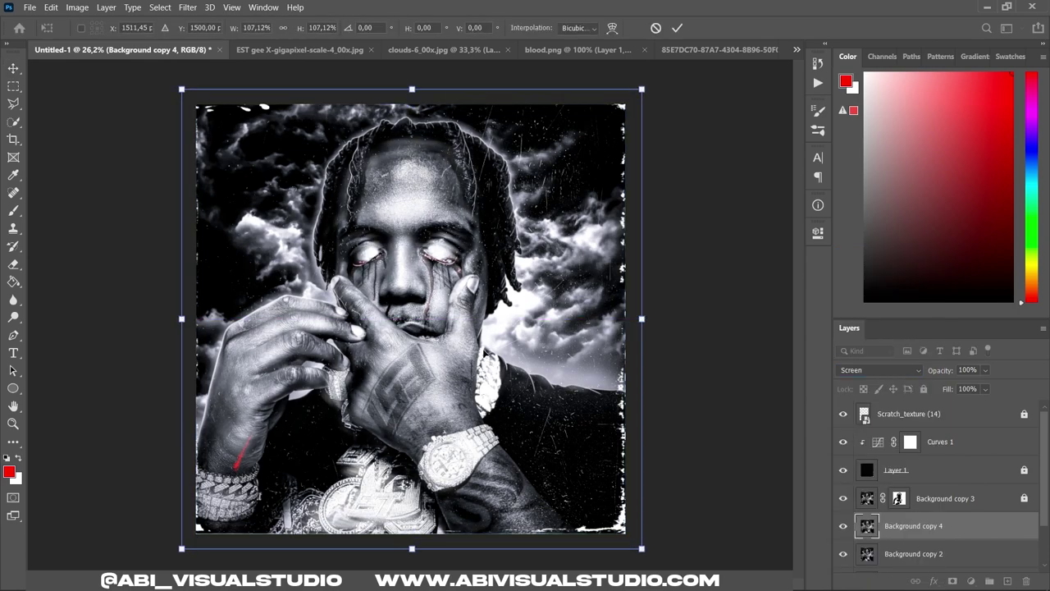
{"action": "scroll", "coordinate": [231, 313], "scroll_direction": "down", "scroll_amount": 3}
{"action": "key", "text": "Return"}
Blend the spun layer with Lighten, scale it around the portrait, and move it above the blurred copy.
{"action": "left_click", "coordinate": [863, 371]}
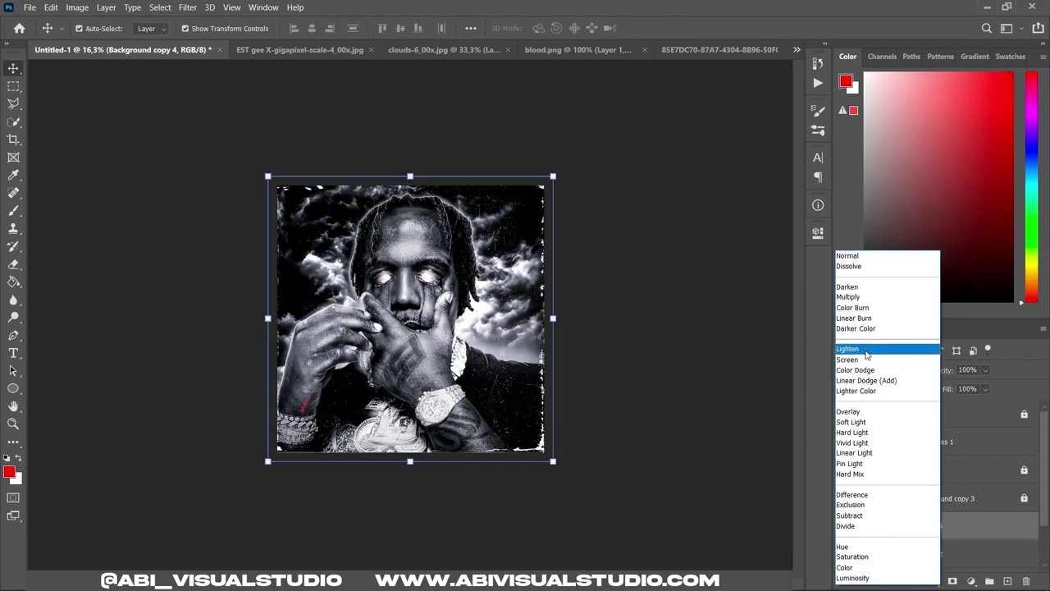
{"action": "left_click", "coordinate": [875, 348]}
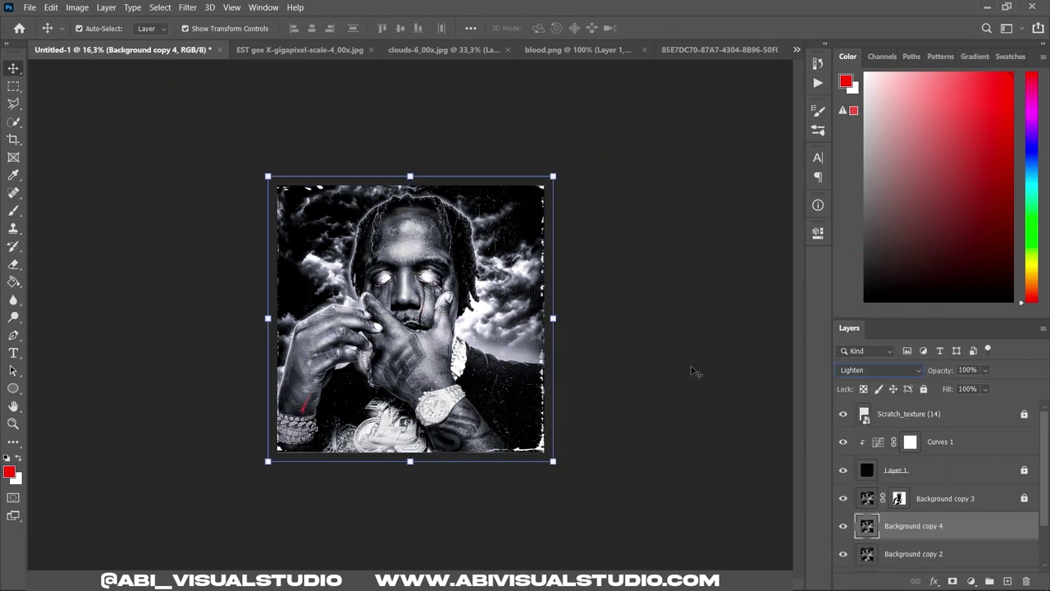
{"action": "key", "text": "ctrl+t"}
{"action": "scroll", "coordinate": [692, 369], "scroll_direction": "up", "scroll_amount": 2}
{"action": "left_click_drag", "start_coordinate": [661, 316], "coordinate": [499, 373]}
{"action": "key", "text": "Return"}
{"action": "key", "text": "ctrl+bracketright"}
{"action": "key", "text": "ctrl+t"}
{"action": "scroll", "coordinate": [520, 353], "scroll_direction": "up", "scroll_amount": 1}
{"action": "key", "text": "Return"}
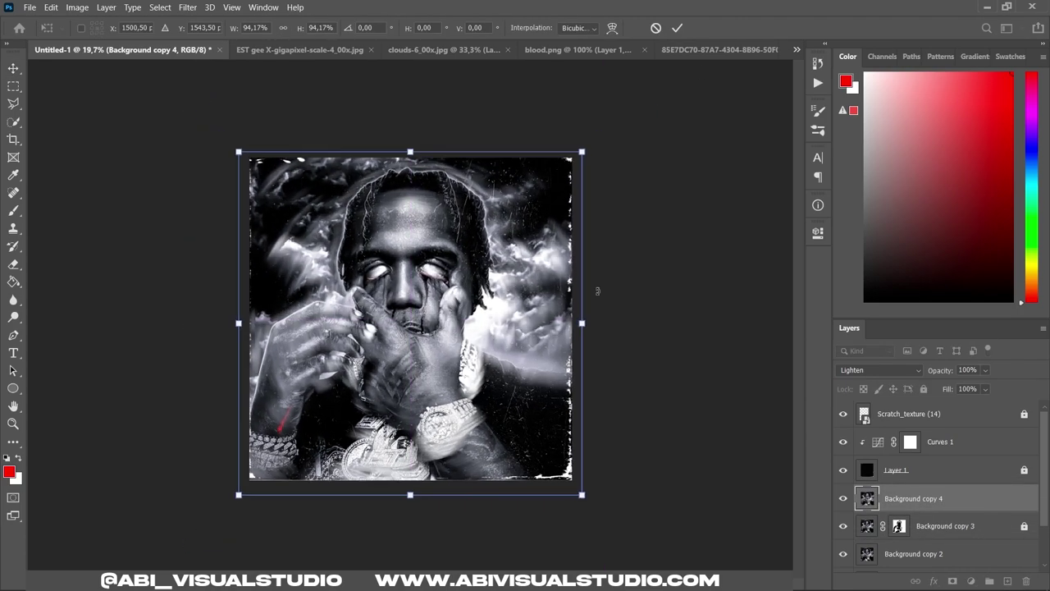
Mask the spun layer and paint the spin blur away over the right clouds.
{"action": "key", "text": "b"}
{"action": "key", "text": "d"}
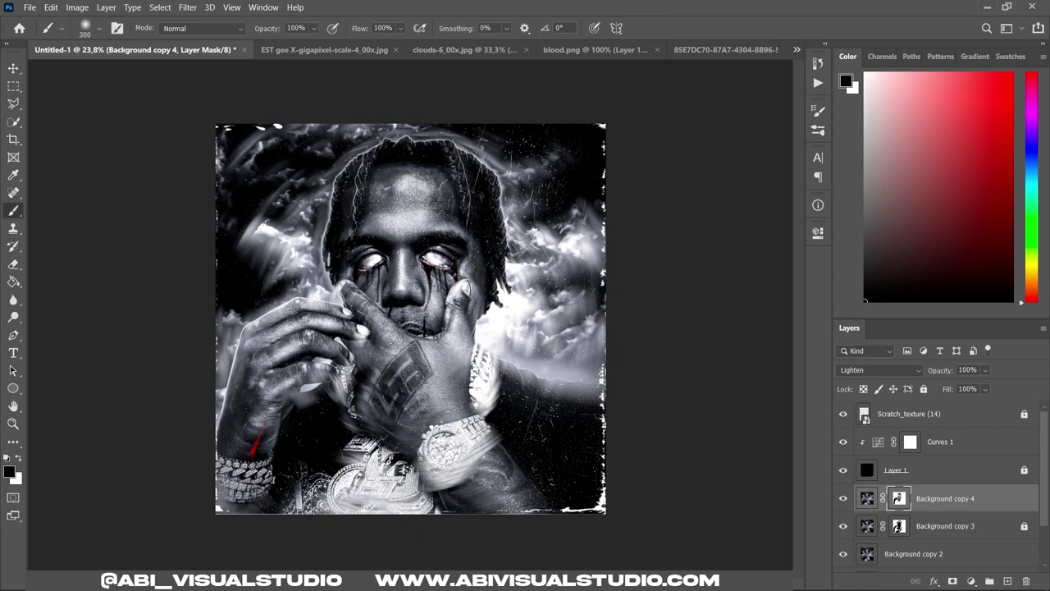
{"action": "left_click_drag", "start_coordinate": [529, 189], "coordinate": [566, 303]}
{"action": "key", "text": "bracketleft"}
{"action": "key", "text": "bracketleft"}
{"action": "key", "text": "bracketleft"}
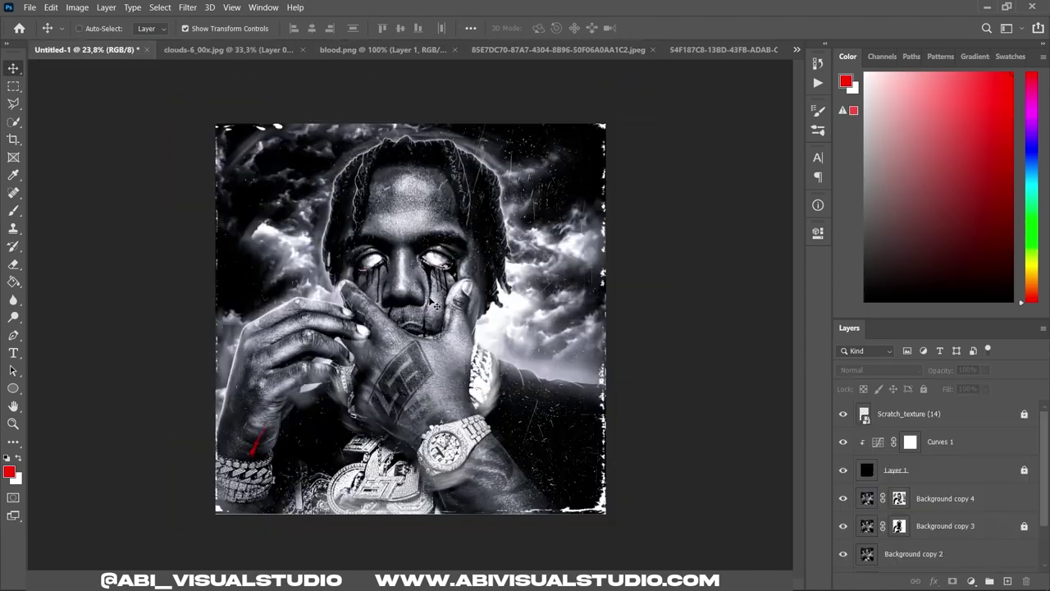
Paste the dark scratch texture in Screen blend mode with a Curves adjustment clipped to it.
{"action": "key", "text": "ctrl+v"}
{"action": "left_click", "coordinate": [869, 369]}
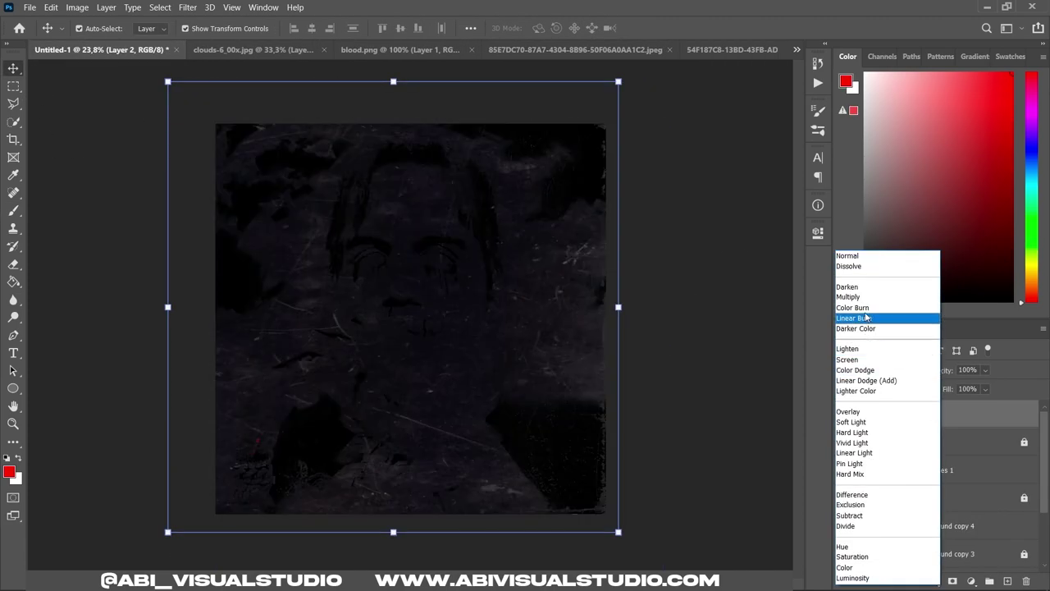
{"action": "left_click", "coordinate": [846, 359]}
{"action": "left_click", "coordinate": [970, 581]}
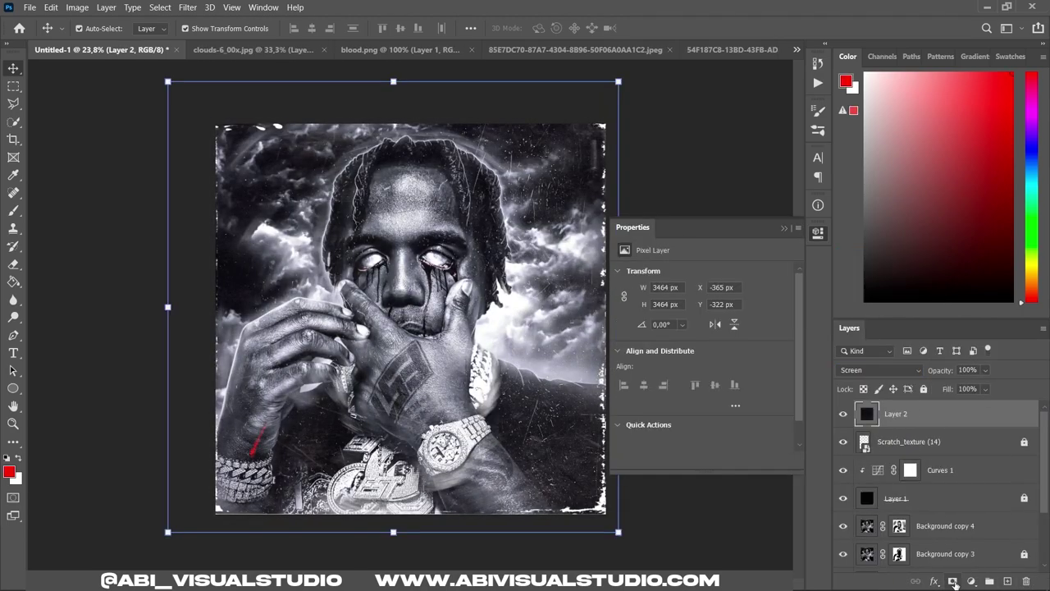
{"action": "left_click", "coordinate": [970, 581]}
{"action": "left_click", "coordinate": [968, 414]}
{"action": "right_click", "coordinate": [943, 413]}
{"action": "left_click", "coordinate": [968, 274]}
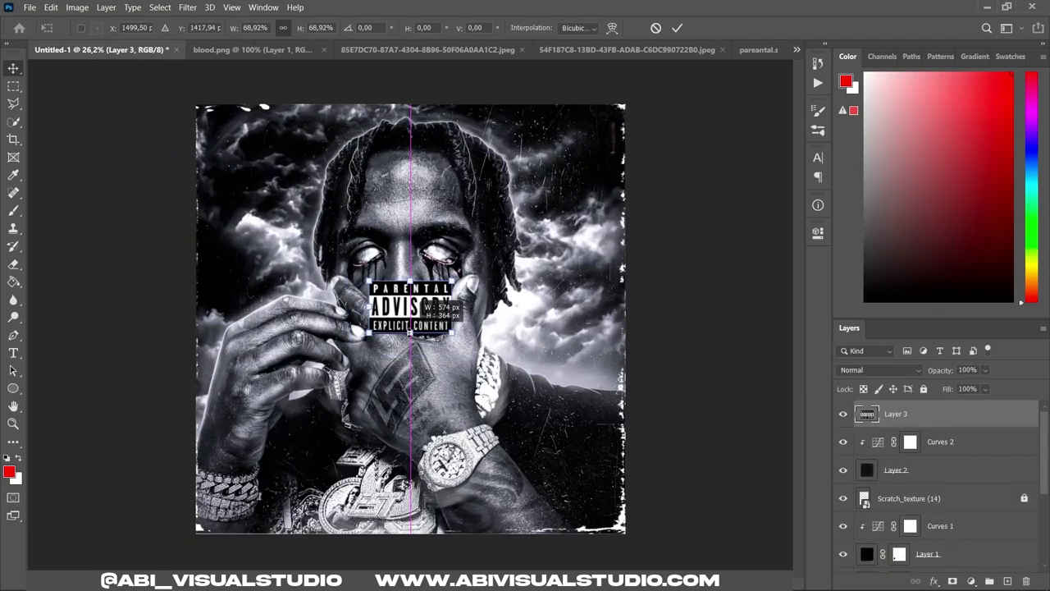
Place the Parental Advisory logo in the cover's top-left corner and fit the cover in view.
{"action": "left_click_drag", "start_coordinate": [365, 238], "coordinate": [238, 132]}
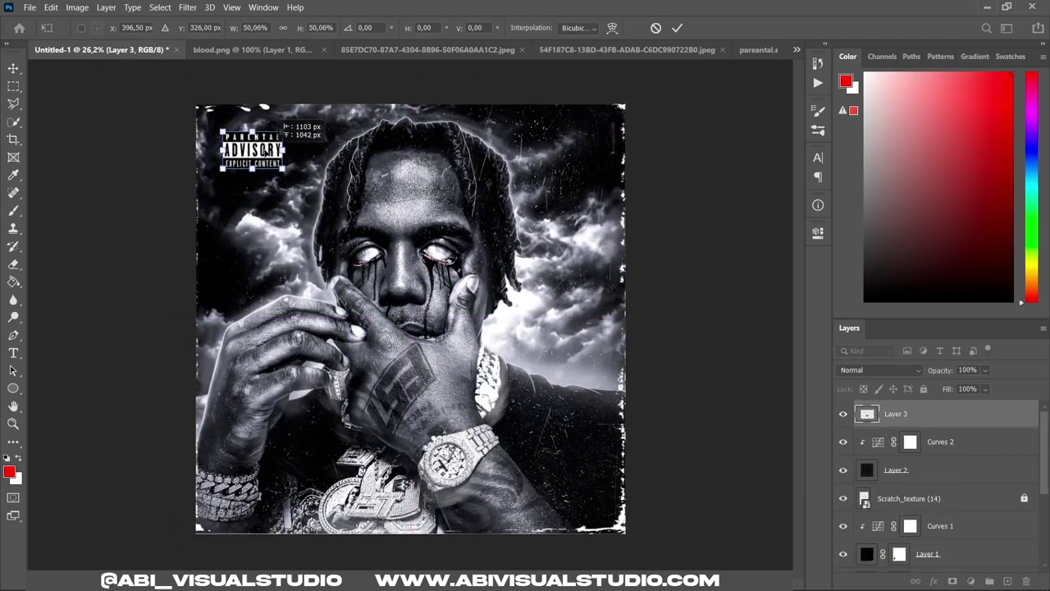
{"action": "key", "text": "Return"}
{"action": "key", "text": "ctrl+0"}
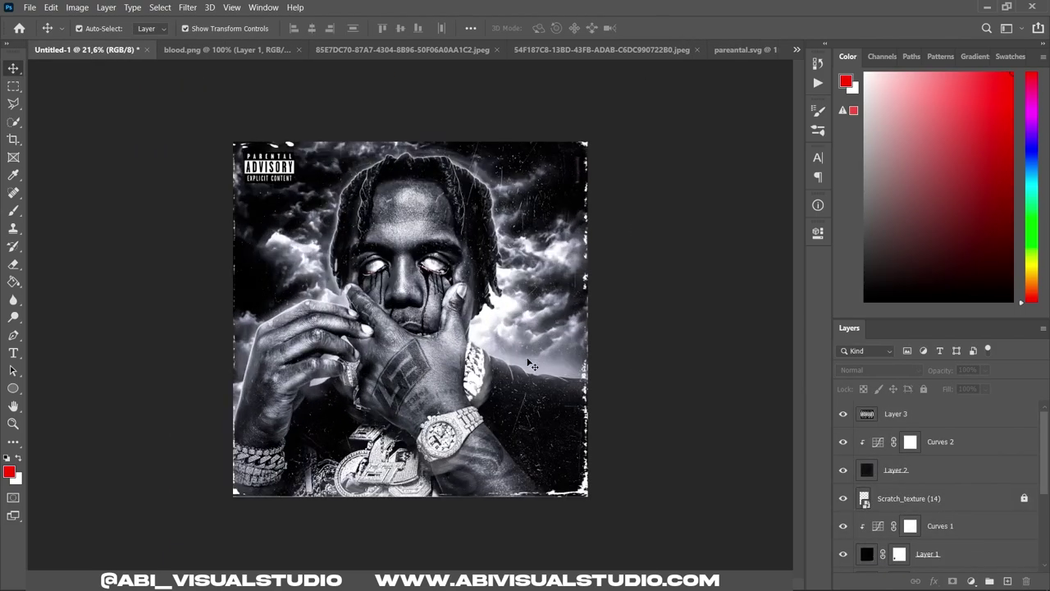